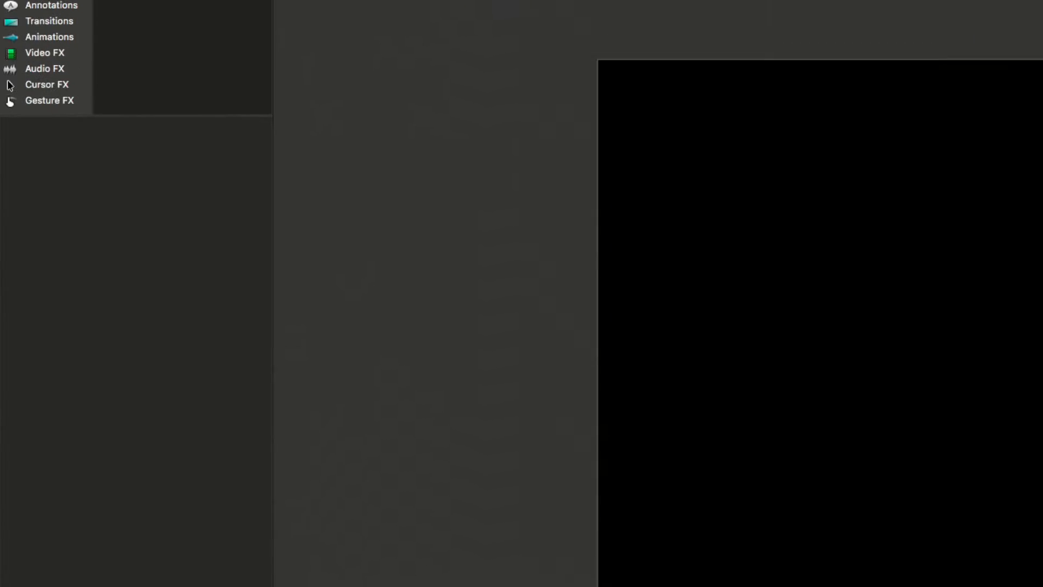
Set up a new screen recording with the preset region 1080p HD (1920x1080)
{"action": "left_click", "coordinate": [129, 8]}
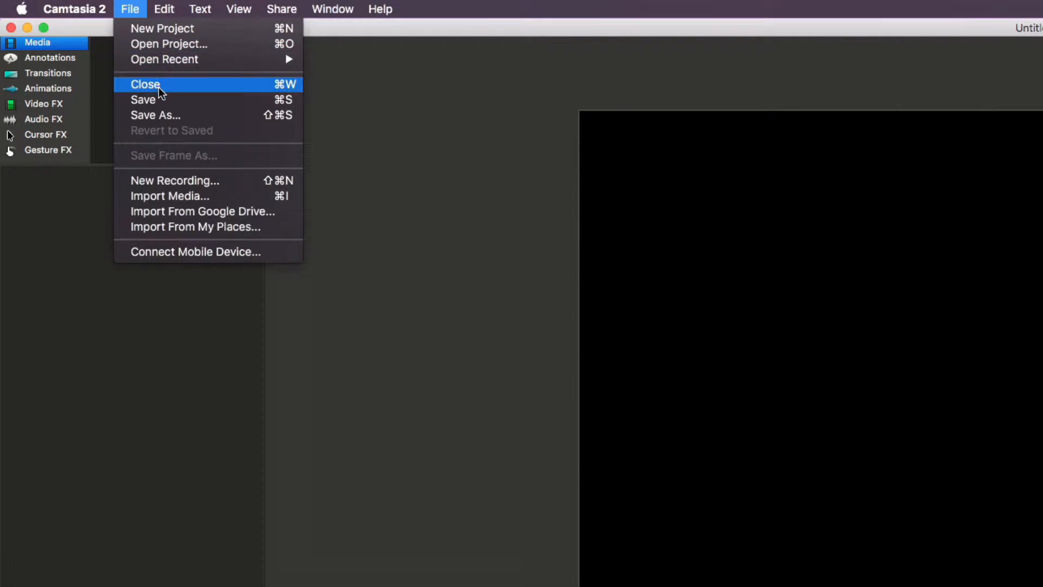
{"action": "left_click", "coordinate": [184, 180]}
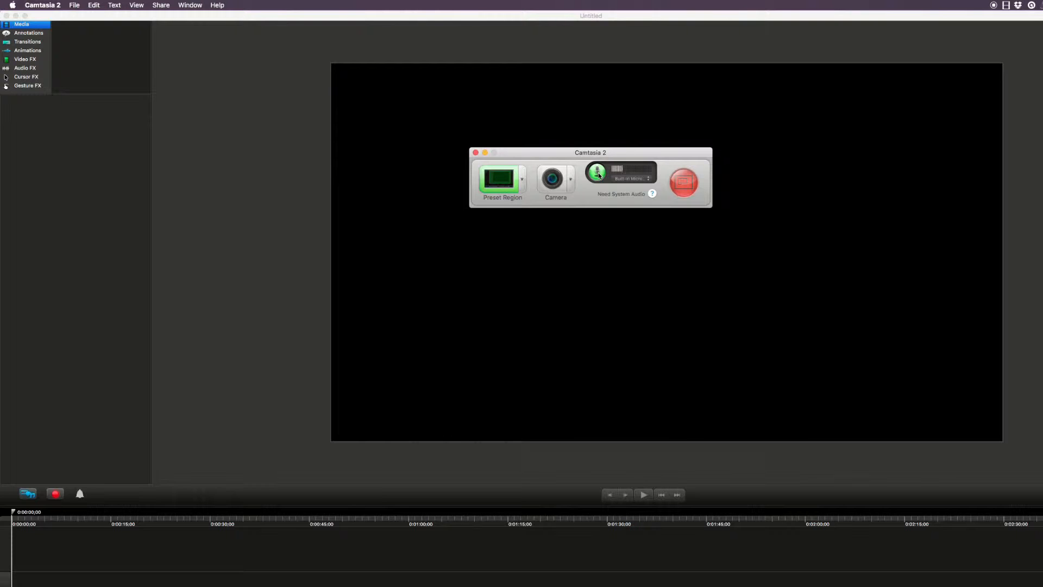
{"action": "left_click", "coordinate": [572, 187]}
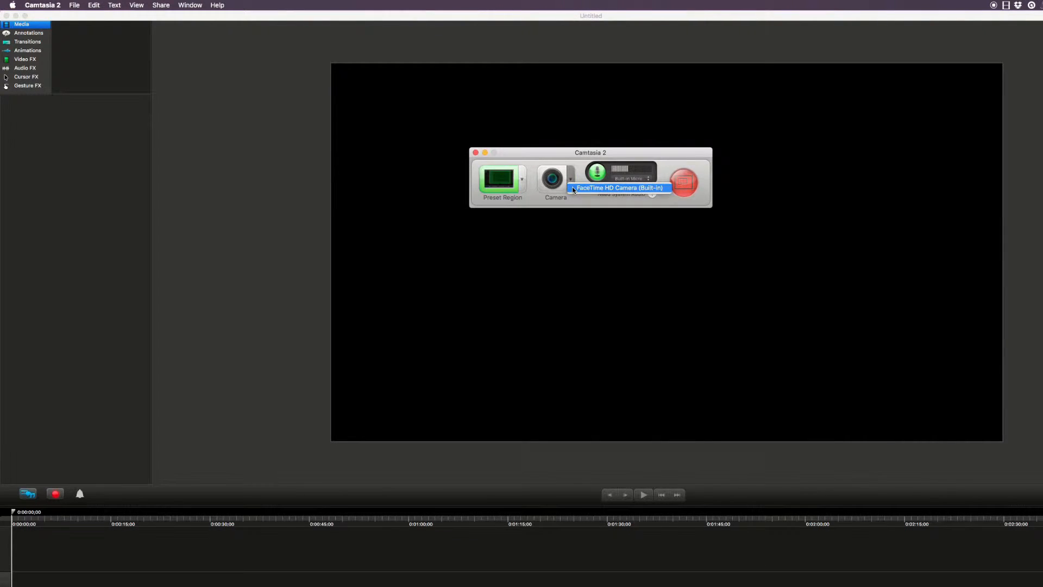
{"action": "left_click", "coordinate": [521, 184]}
{"action": "left_click", "coordinate": [521, 184]}
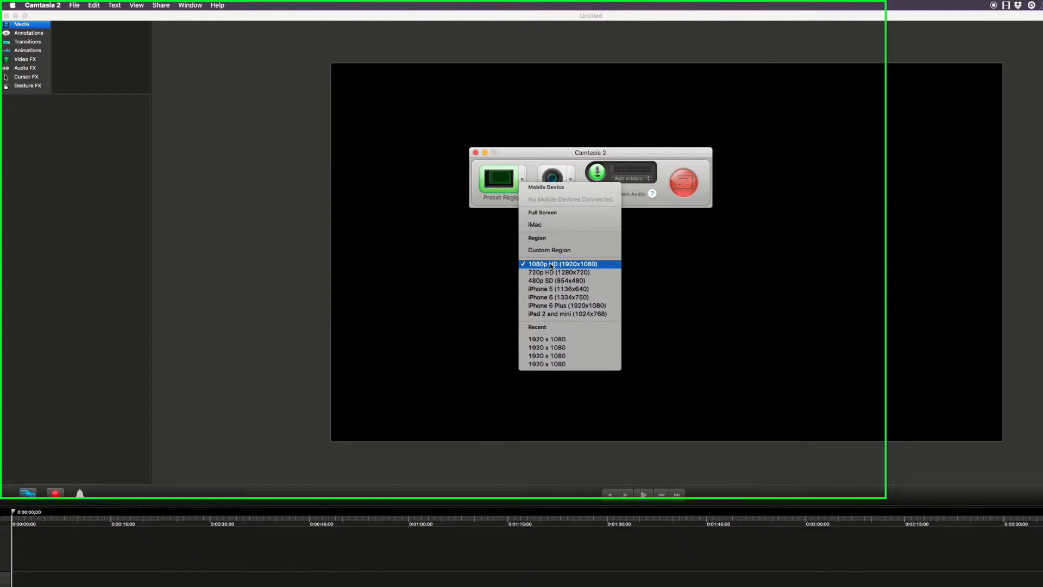
{"action": "left_click", "coordinate": [551, 265]}
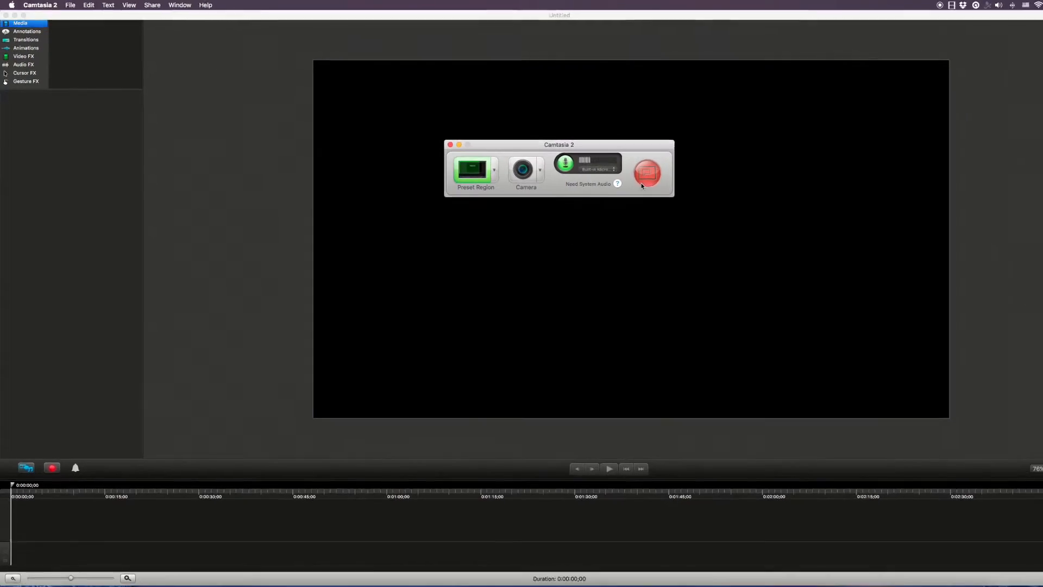
Fit the 1080p recording region over the Humboldt State University browser window and start recording
{"action": "left_click", "coordinate": [643, 182]}
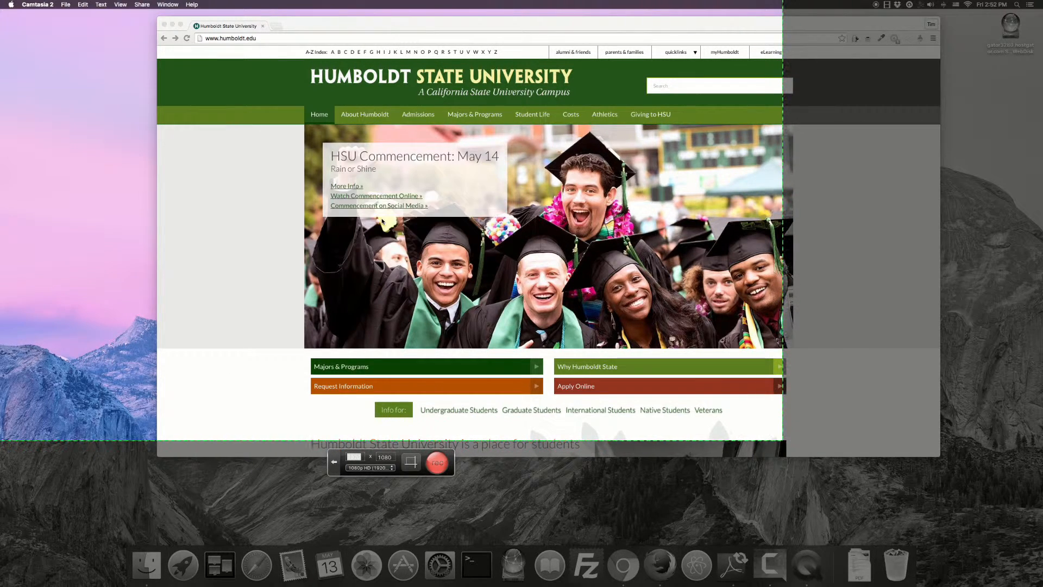
{"action": "left_click_drag", "start_coordinate": [382, 220], "coordinate": [540, 235]}
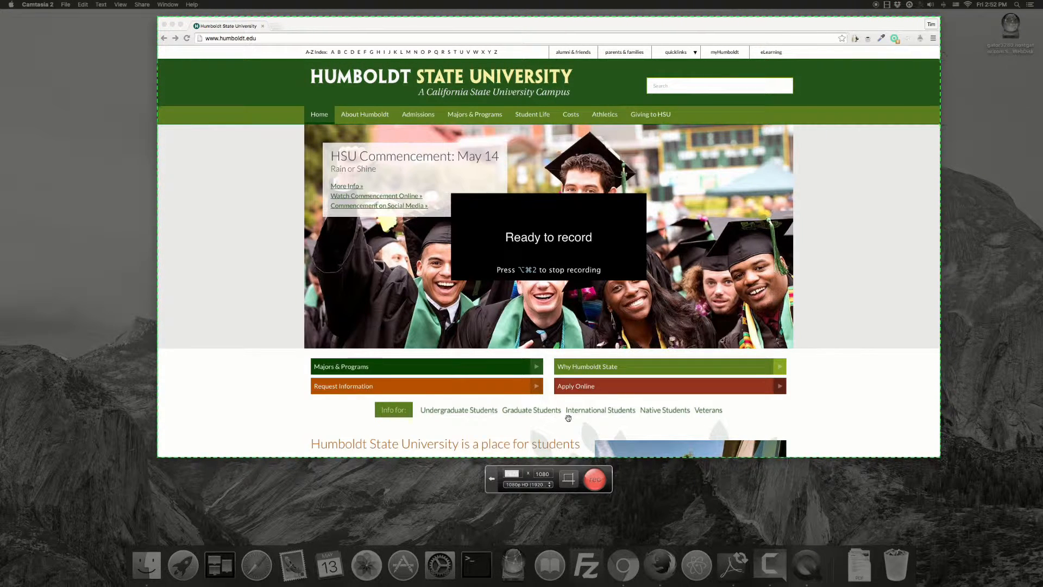
{"action": "left_click", "coordinate": [594, 480]}
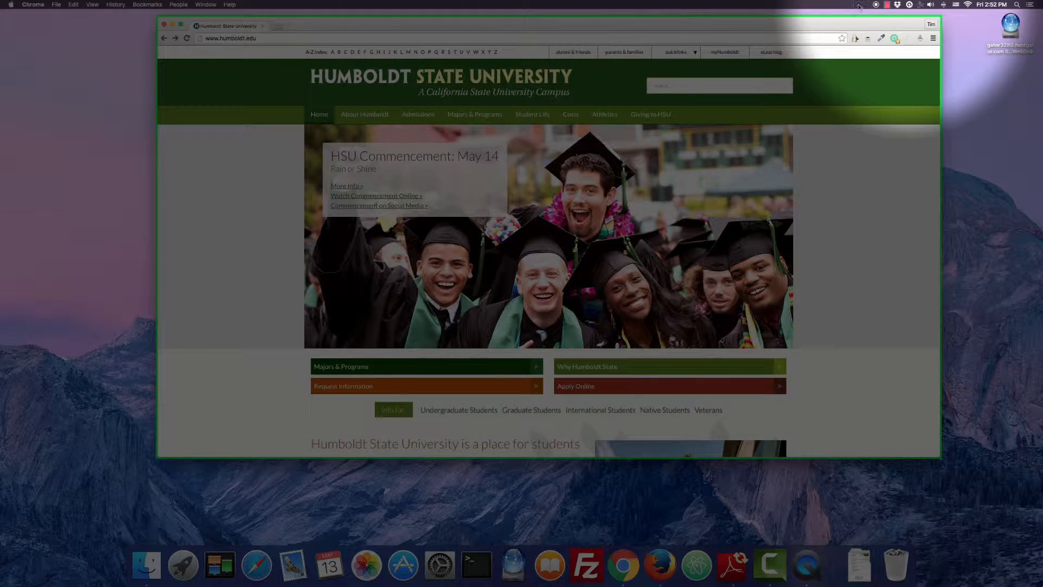
{"action": "left_click", "coordinate": [888, 5]}
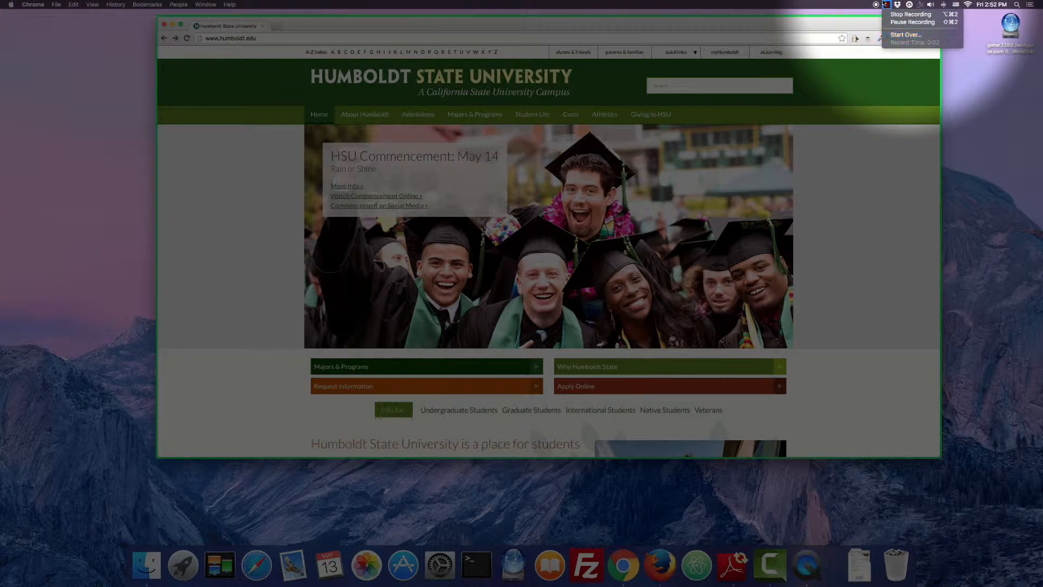
{"action": "left_click", "coordinate": [855, 14]}
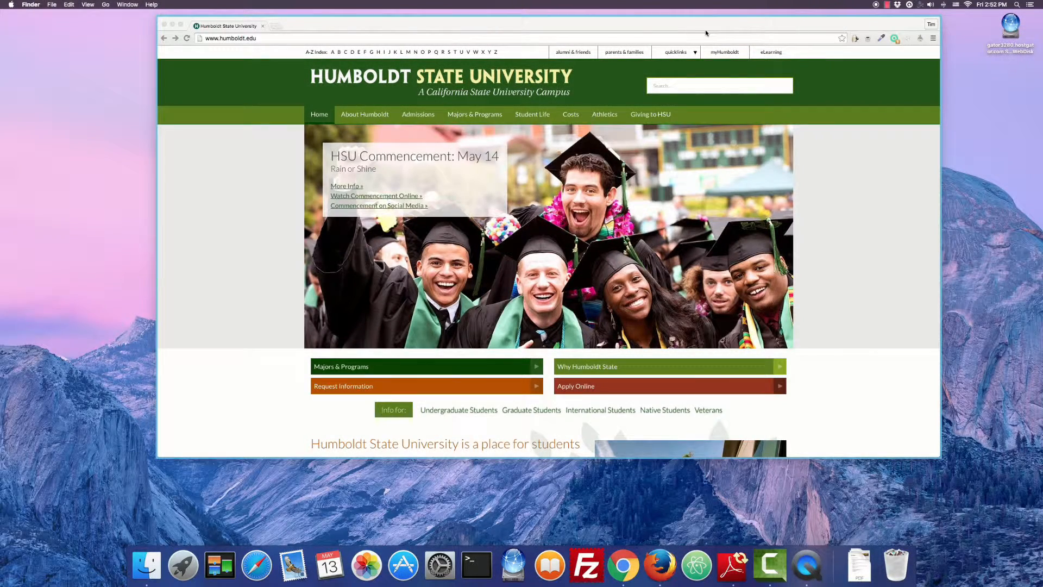
{"action": "left_click", "coordinate": [515, 39]}
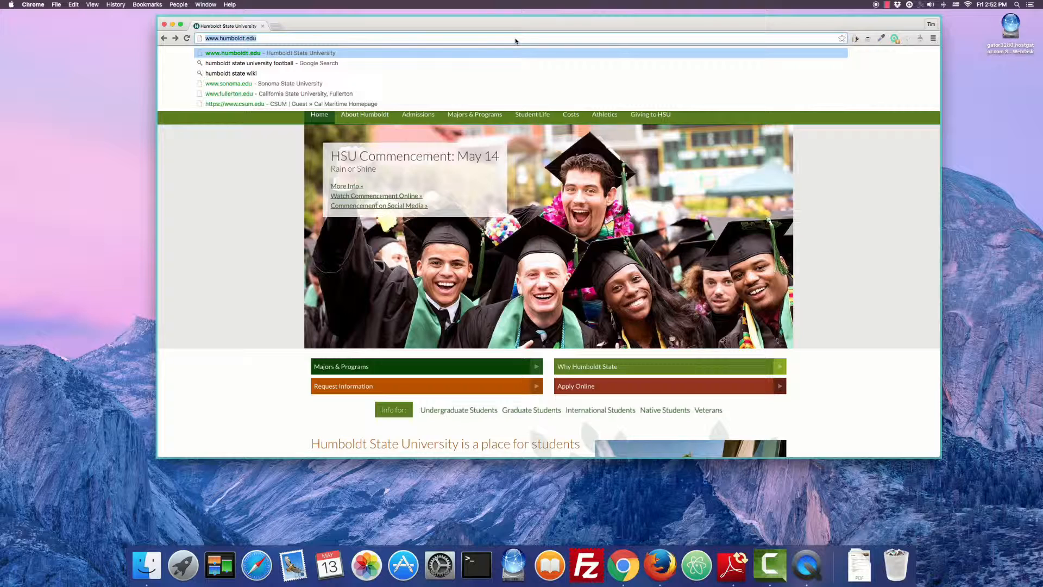
{"action": "left_click", "coordinate": [515, 41]}
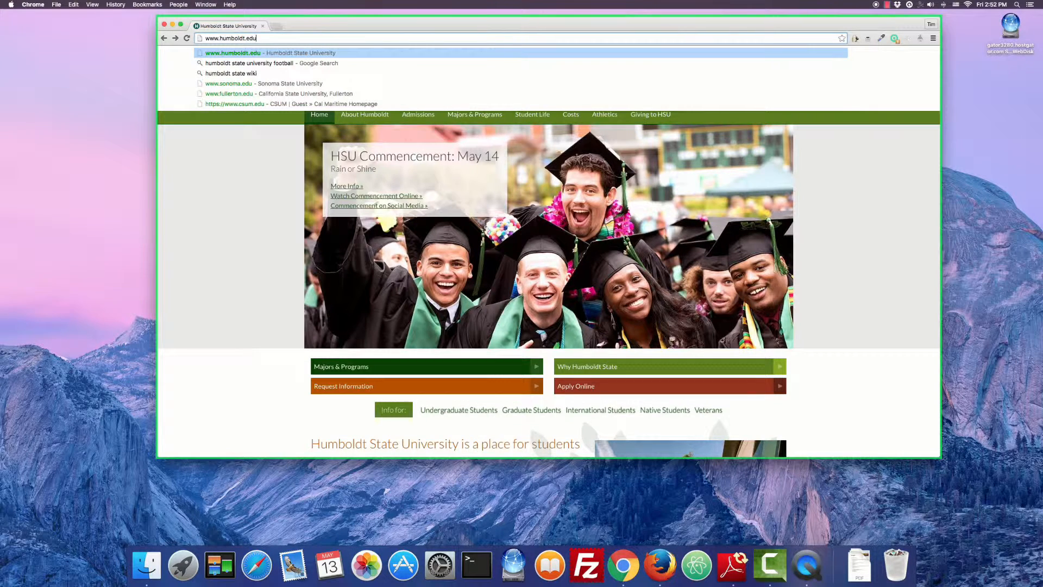
{"action": "type", "text": "soft"}
{"action": "key", "text": "BackSpace"}
{"action": "key", "text": "BackSpace"}
{"action": "key", "text": "BackSpace"}
{"action": "key", "text": "BackSpace"}
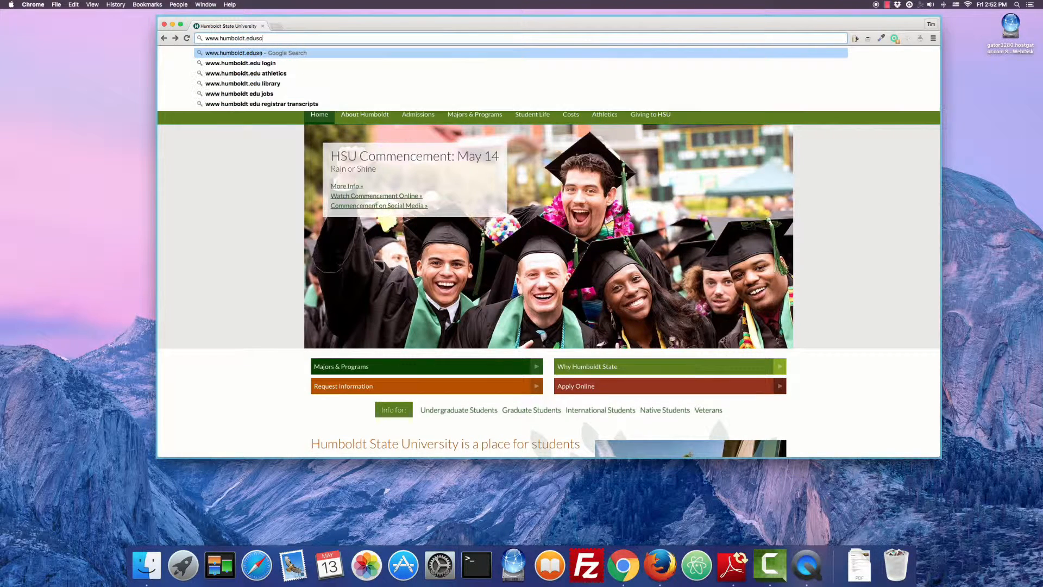
{"action": "type", "text": "/software"}
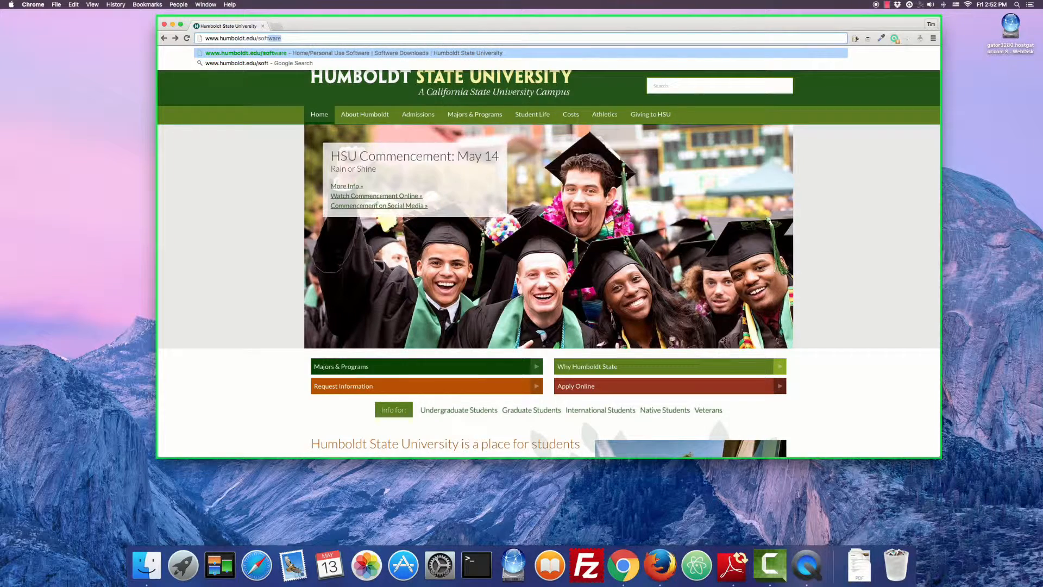
{"action": "key", "text": "Return"}
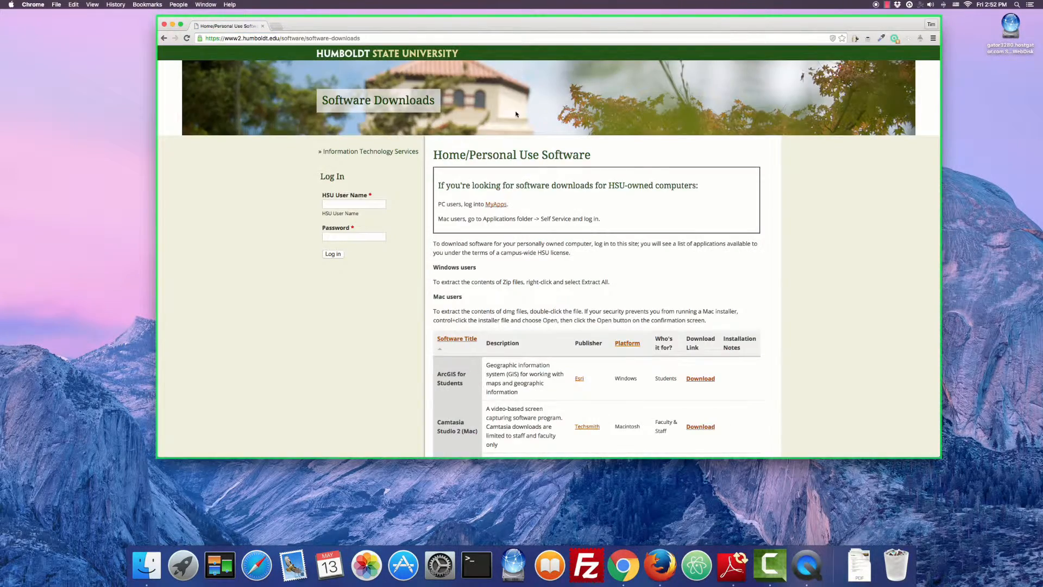
Show the Camtasia downloads in the software table and stop the recording
{"action": "scroll", "coordinate": [531, 232], "scroll_direction": "down", "scroll_amount": 5}
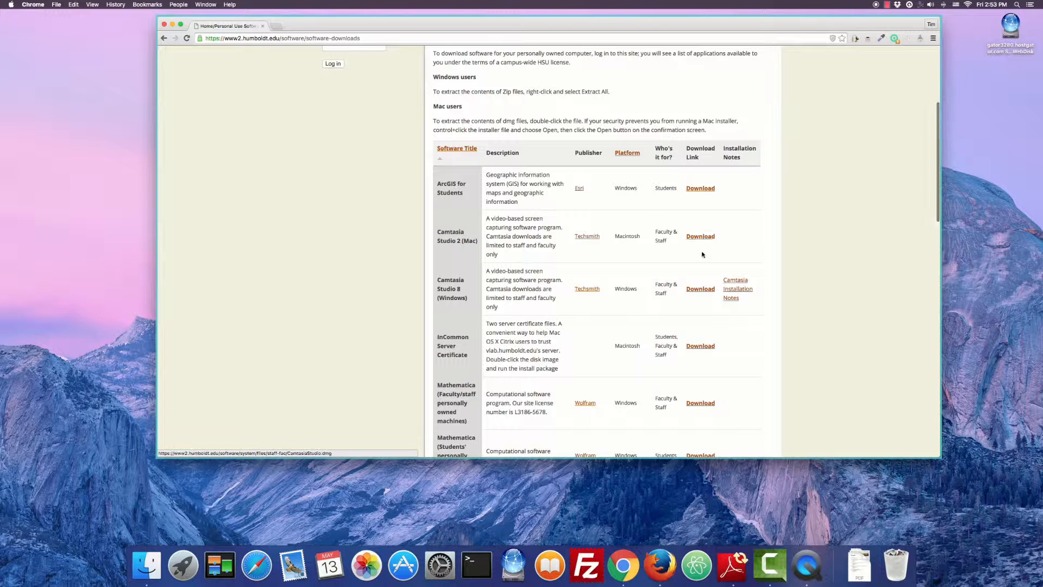
{"action": "left_click", "coordinate": [887, 5]}
{"action": "left_click", "coordinate": [910, 14]}
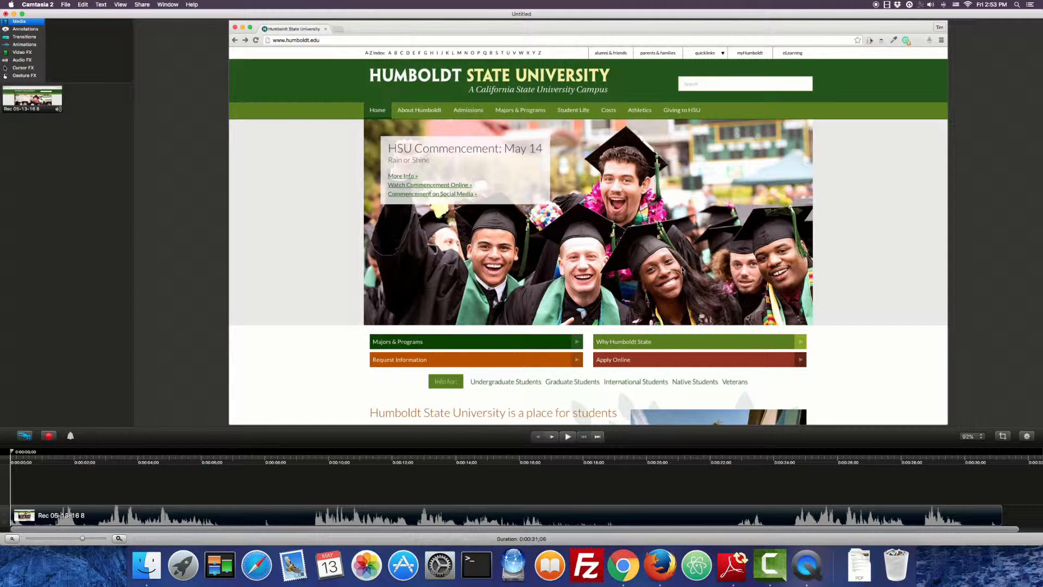
Separate the video and audio of the recorded clip on the timeline
{"action": "left_click", "coordinate": [421, 519]}
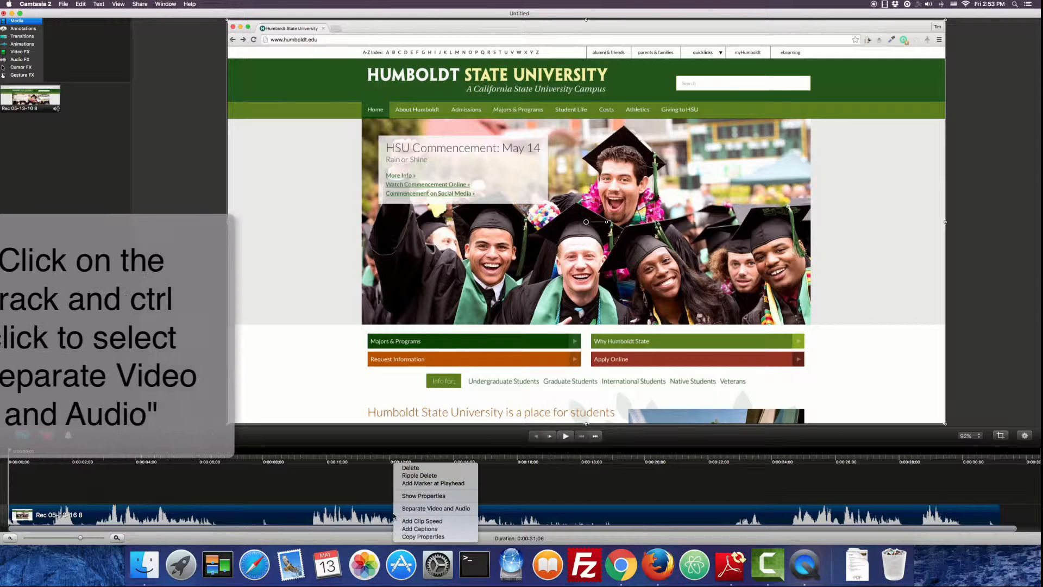
{"action": "left_click", "coordinate": [396, 516], "text": "ctrl"}
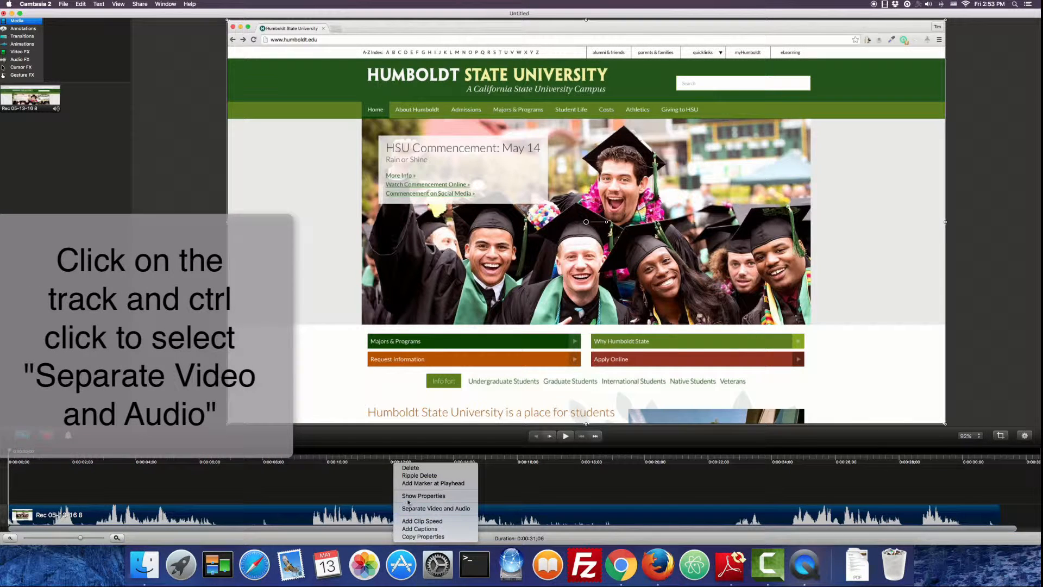
{"action": "left_click", "coordinate": [407, 509]}
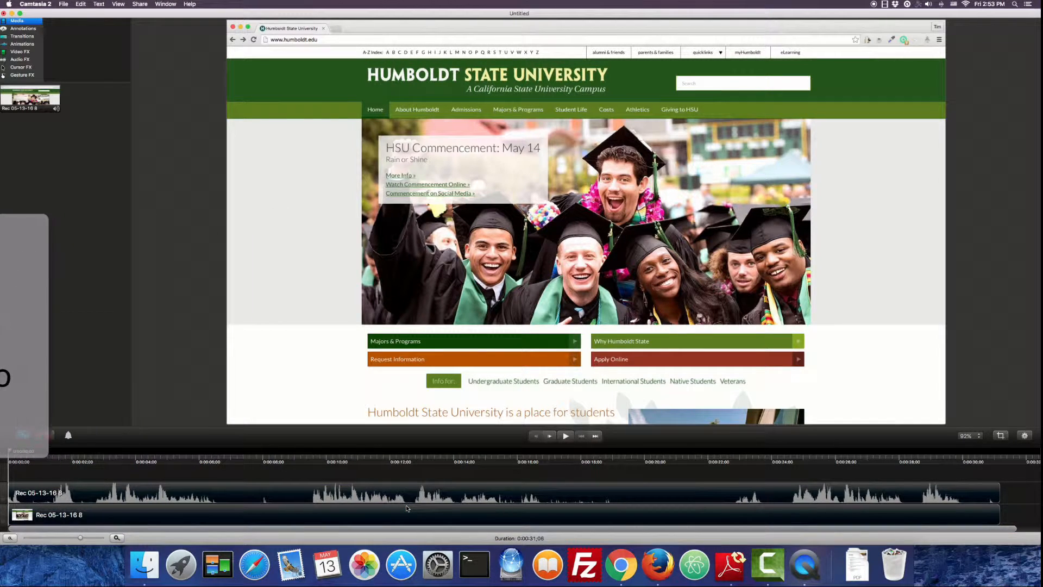
Trim the video clip's start to 0:00:09;06 and move the trimmed clip back to the beginning of the timeline
{"action": "left_click", "coordinate": [364, 515]}
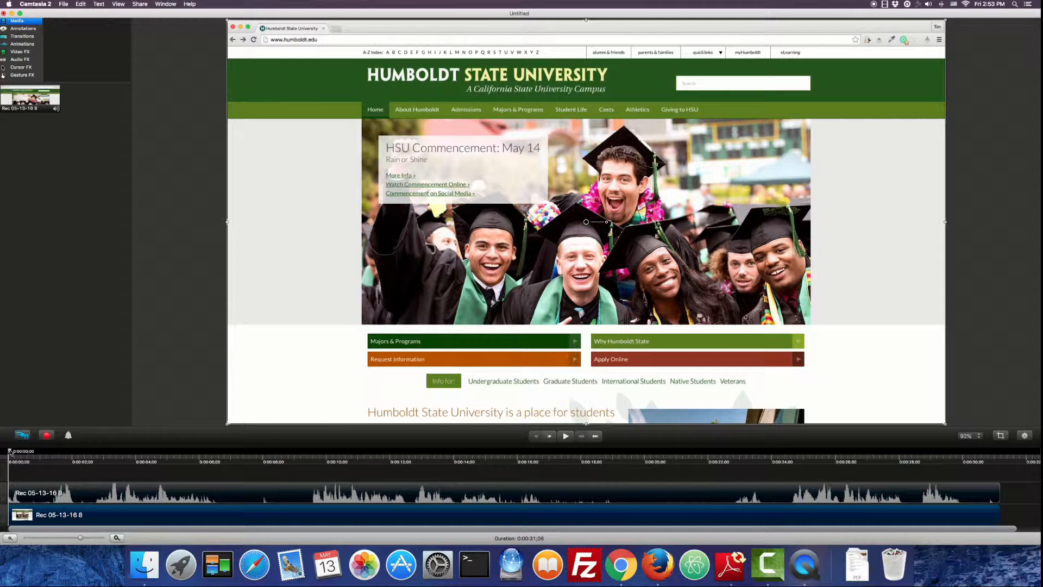
{"action": "left_click_drag", "start_coordinate": [11, 452], "coordinate": [115, 451]}
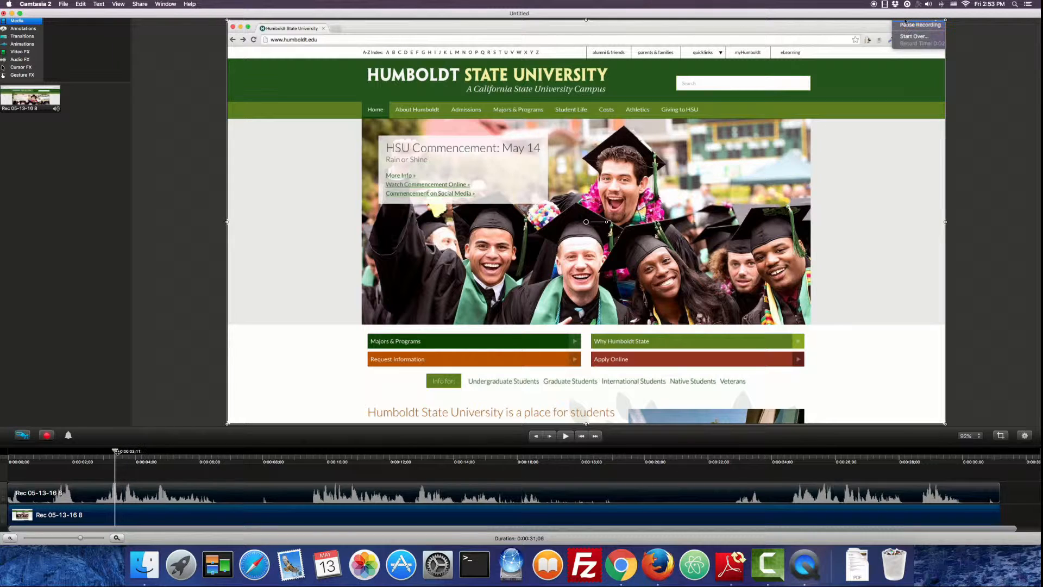
{"action": "left_click", "coordinate": [566, 437]}
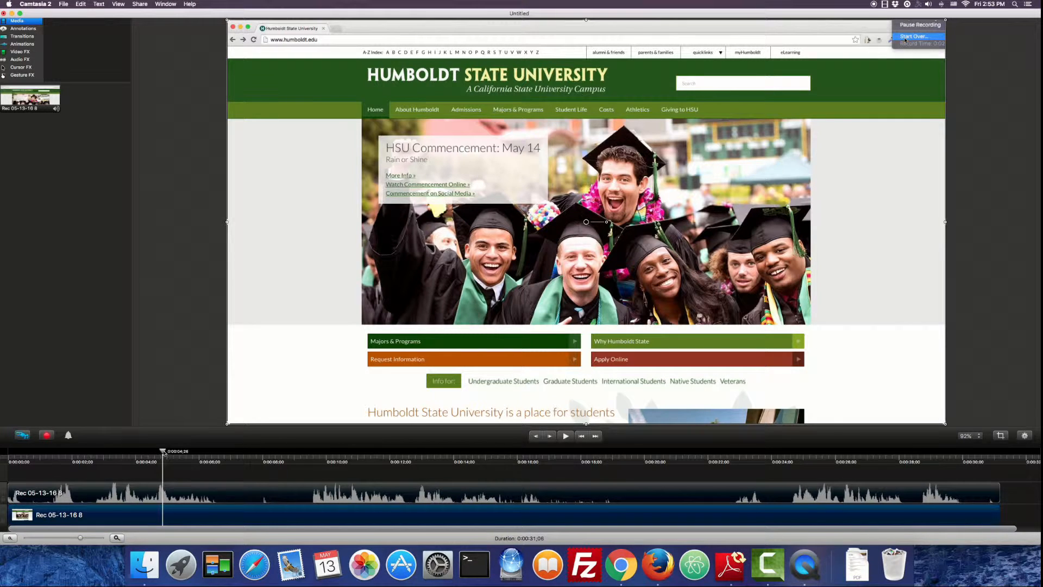
{"action": "left_click_drag", "start_coordinate": [163, 452], "coordinate": [301, 475]}
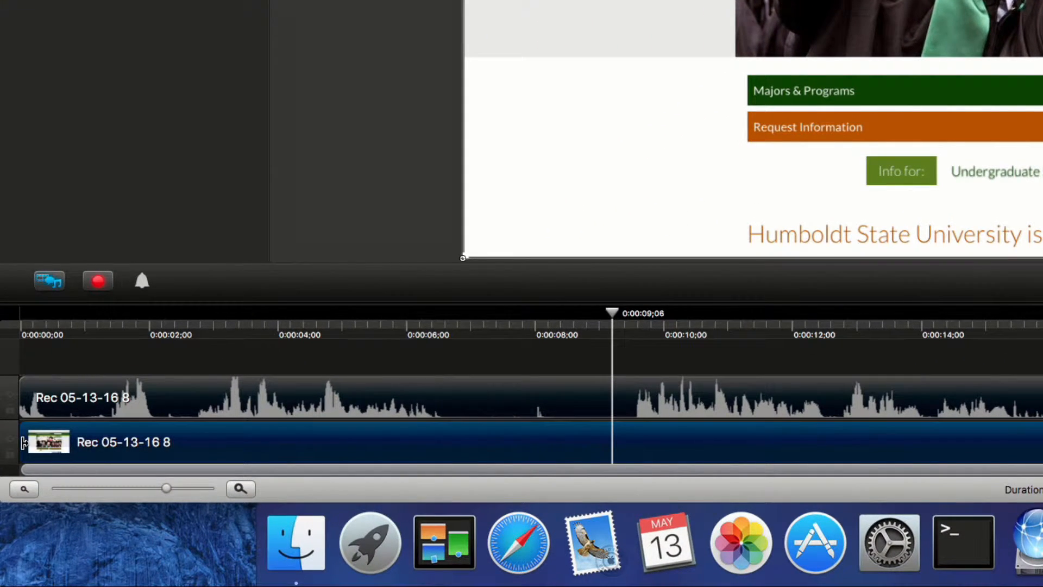
{"action": "left_click_drag", "start_coordinate": [23, 442], "coordinate": [613, 475]}
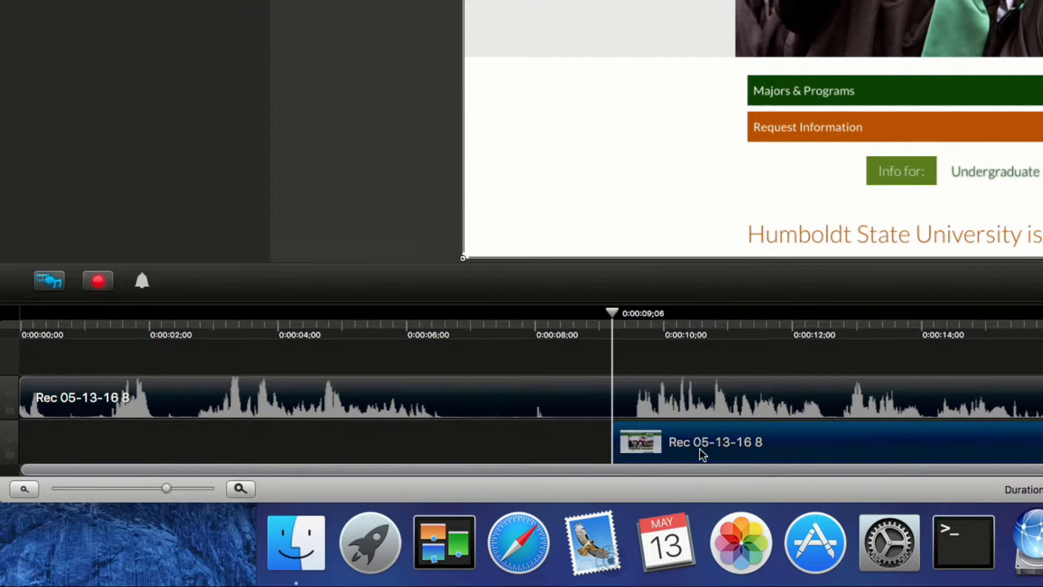
{"action": "left_click_drag", "start_coordinate": [699, 448], "coordinate": [58, 475]}
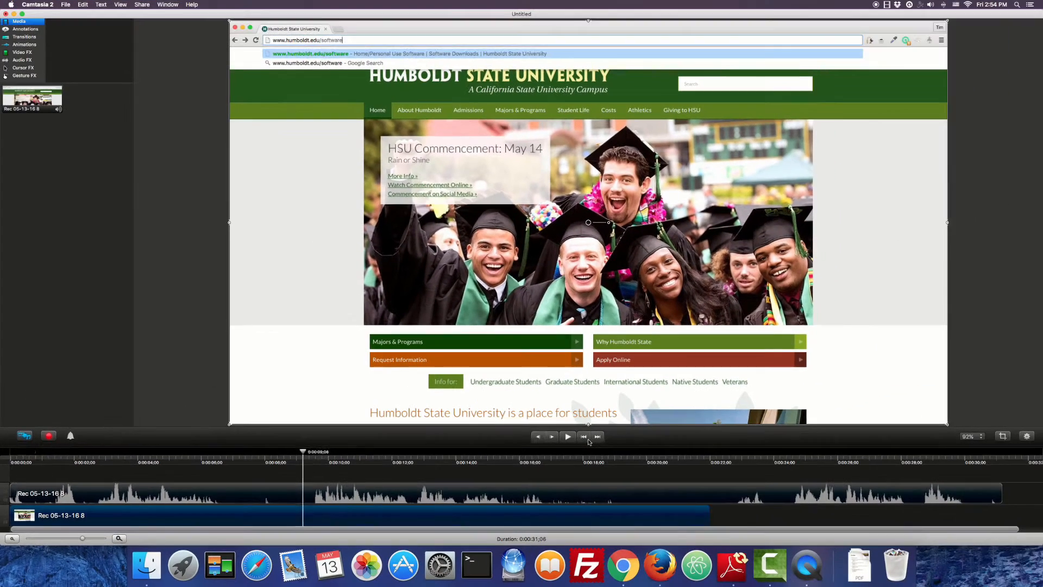
Preview the video from the beginning and trim the end of the video clip back to about 0:00:19;19
{"action": "left_click", "coordinate": [586, 438]}
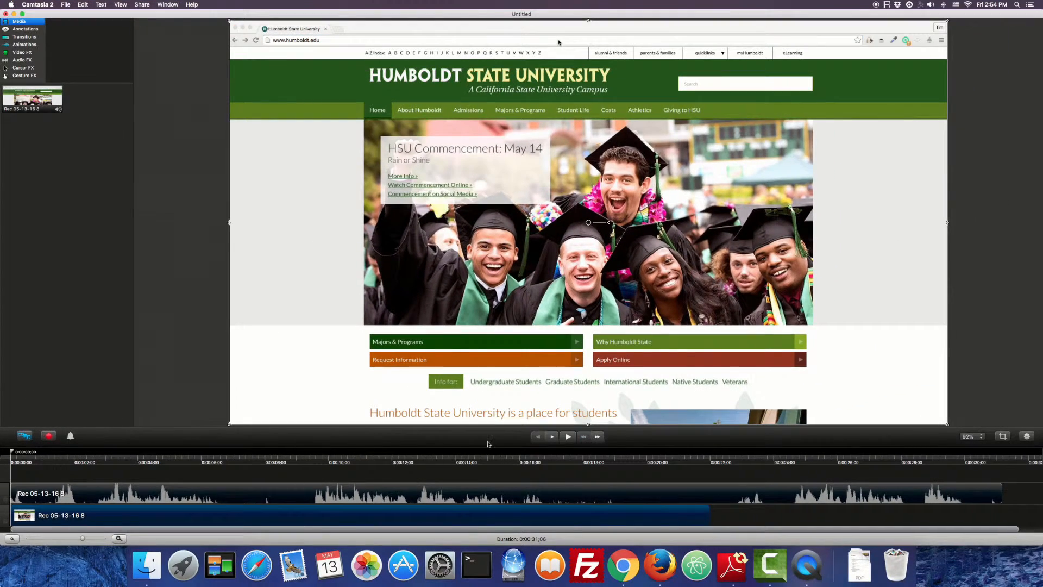
{"action": "left_click", "coordinate": [567, 436]}
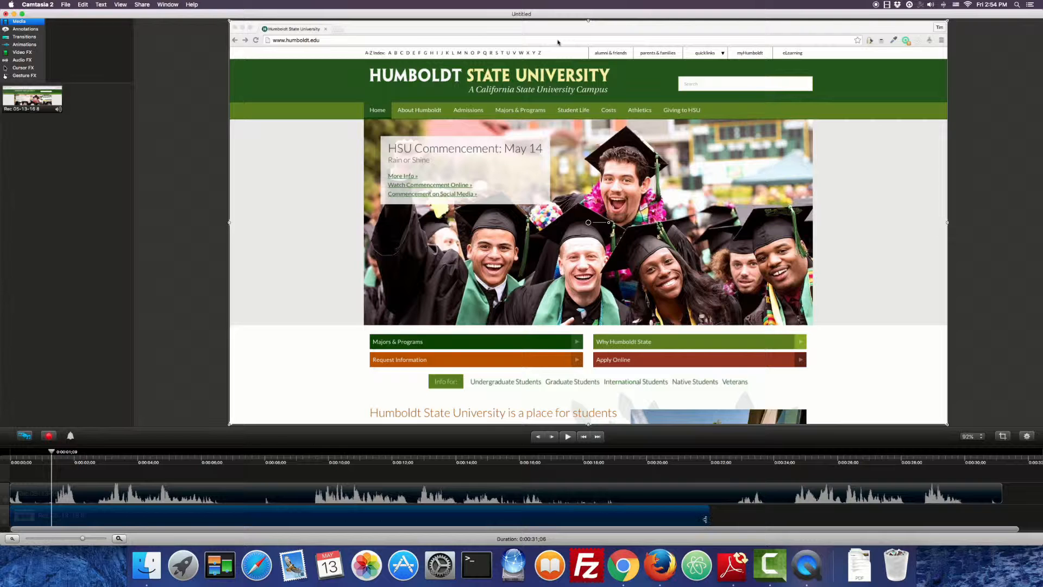
{"action": "mouse_move", "coordinate": [647, 481]}
{"action": "left_mouse_down"}
{"action": "mouse_move", "coordinate": [712, 481]}
{"action": "mouse_move", "coordinate": [604, 481]}
{"action": "mouse_move", "coordinate": [635, 481]}
{"action": "left_mouse_up"}
{"action": "left_click_drag", "start_coordinate": [708, 517], "coordinate": [632, 513]}
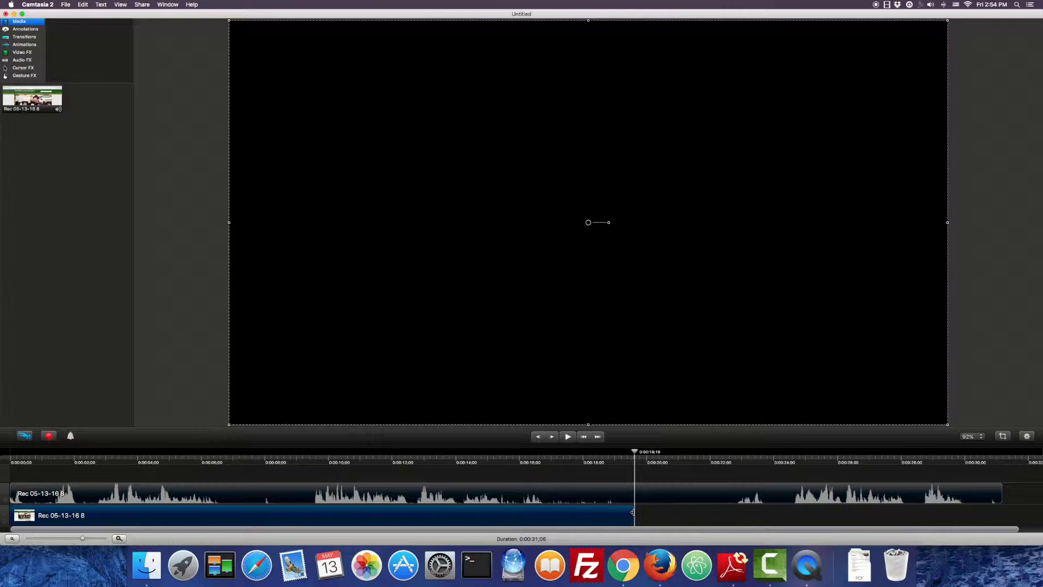
Split only the selected video clip at 0:00:04;11
{"action": "left_click_drag", "start_coordinate": [636, 454], "coordinate": [151, 522]}
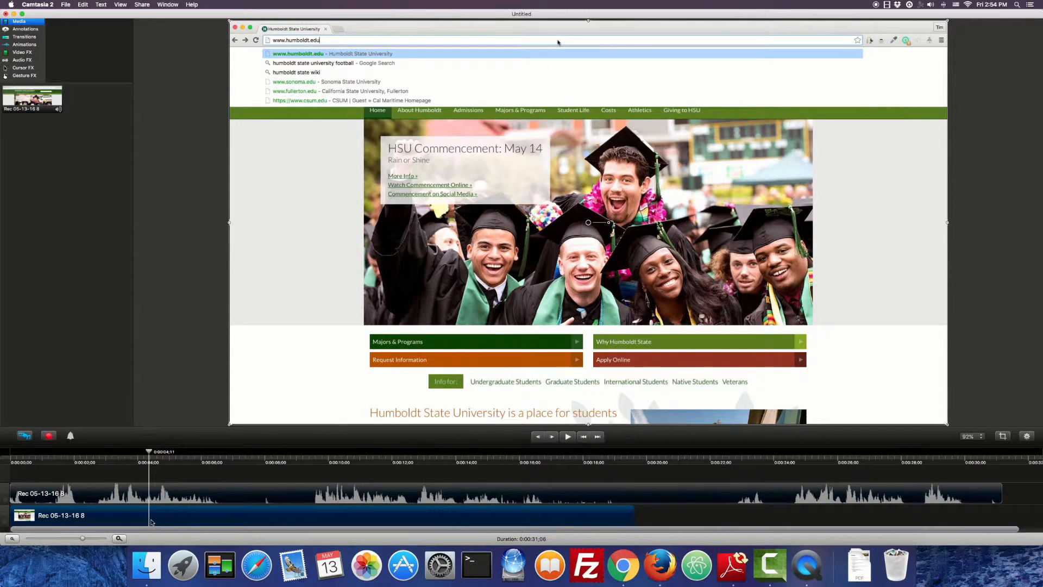
{"action": "right_click", "coordinate": [150, 451]}
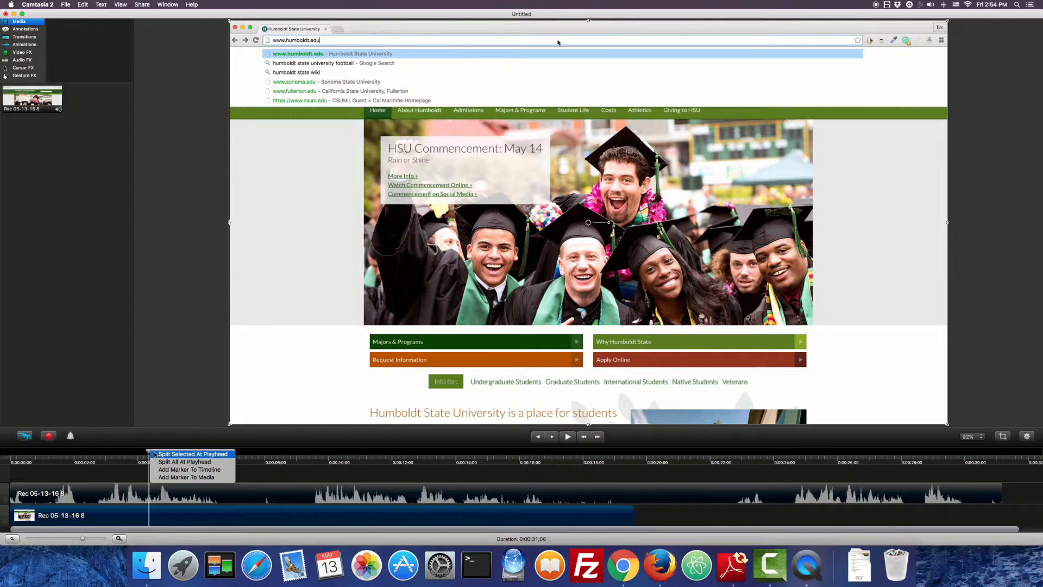
{"action": "left_click", "coordinate": [156, 454]}
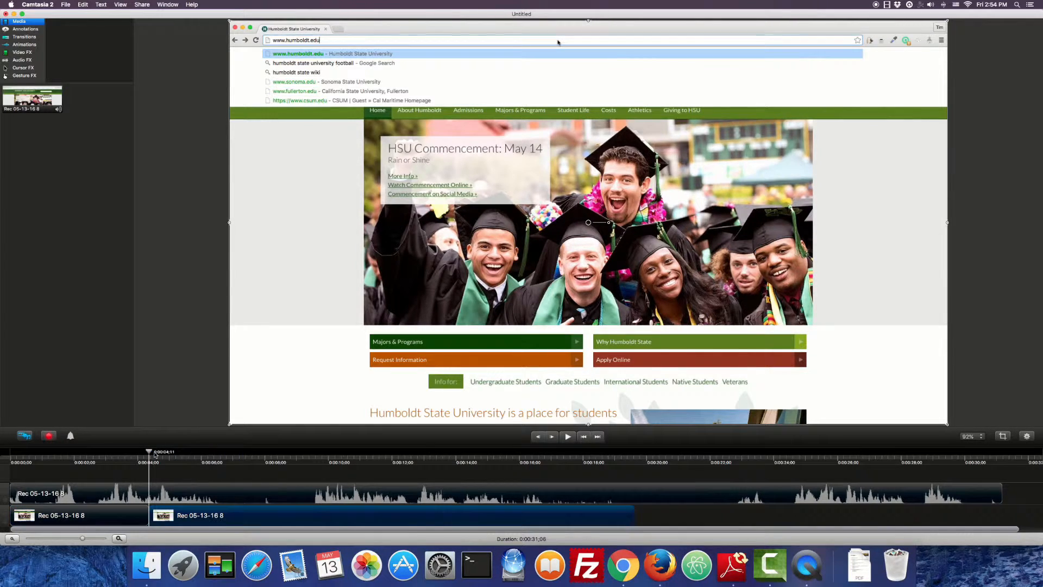
Split the selected second part of the video at 0:00:07;21
{"action": "left_click_drag", "start_coordinate": [149, 453], "coordinate": [257, 462]}
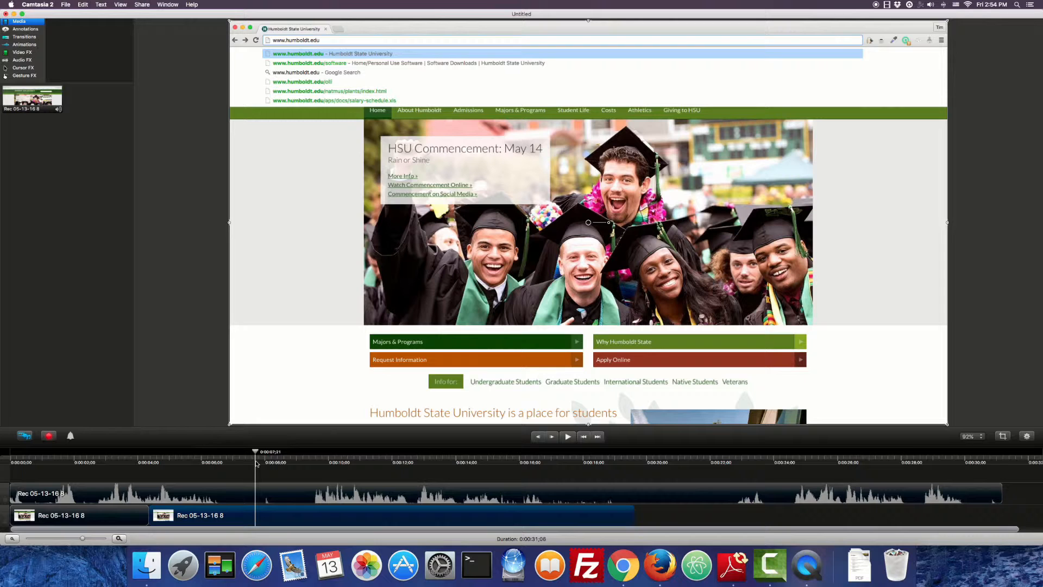
{"action": "right_click", "coordinate": [256, 454]}
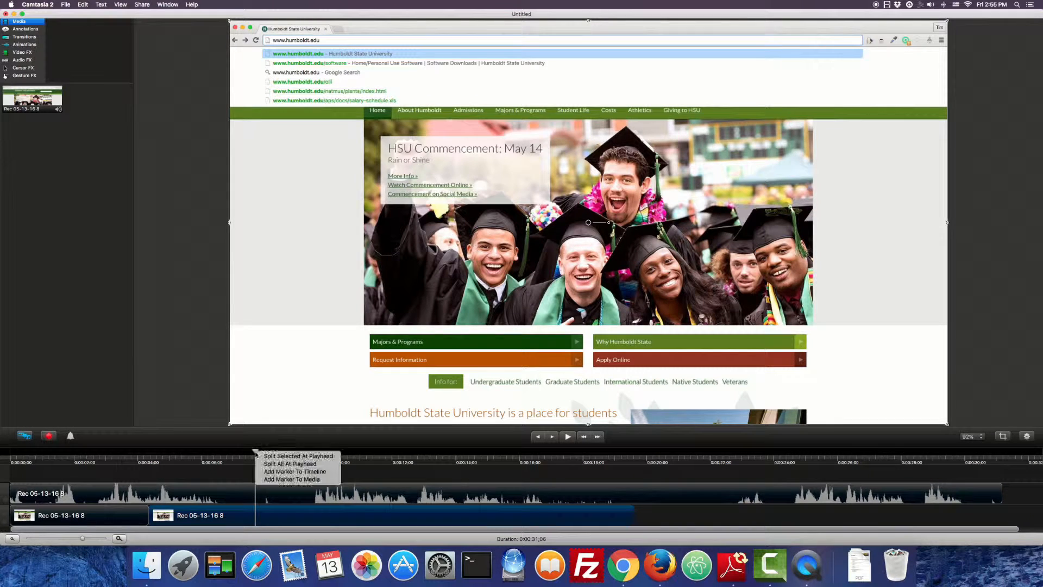
{"action": "left_click", "coordinate": [282, 456]}
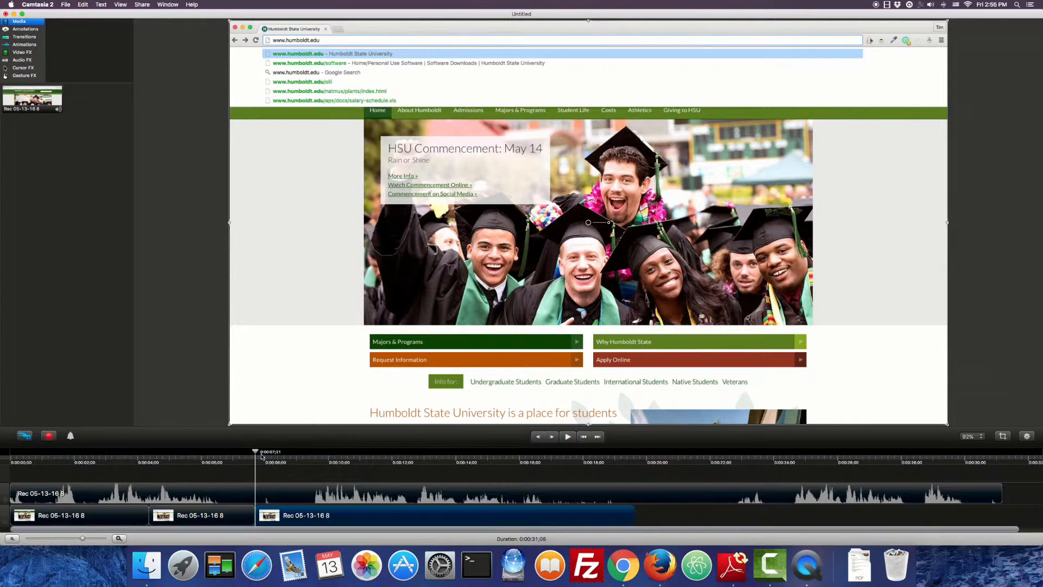
Delete the video segment between 0:00:04;11 and 0:00:07;21, move the remaining clip against the first one, and preview from the beginning
{"action": "left_click", "coordinate": [236, 511]}
{"action": "key", "text": "Delete"}
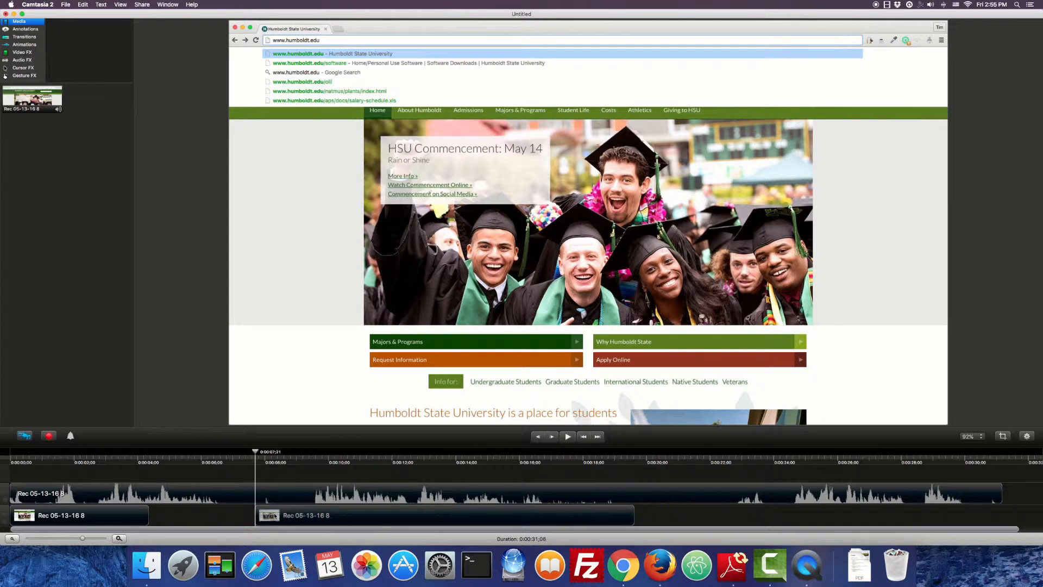
{"action": "left_click", "coordinate": [263, 515]}
{"action": "left_click_drag", "start_coordinate": [262, 516], "coordinate": [156, 516]}
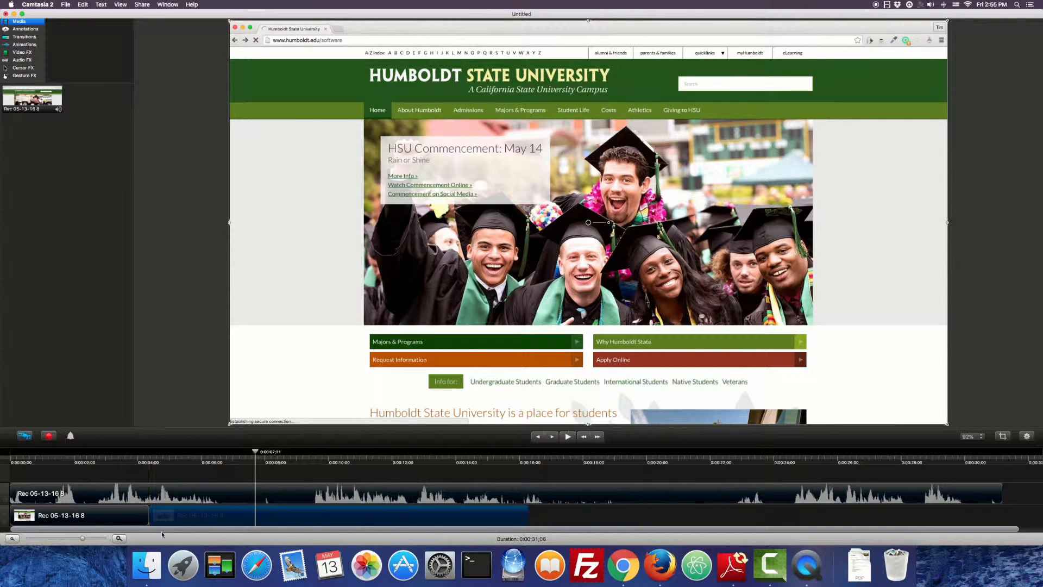
{"action": "left_click_drag", "start_coordinate": [255, 453], "coordinate": [11, 452]}
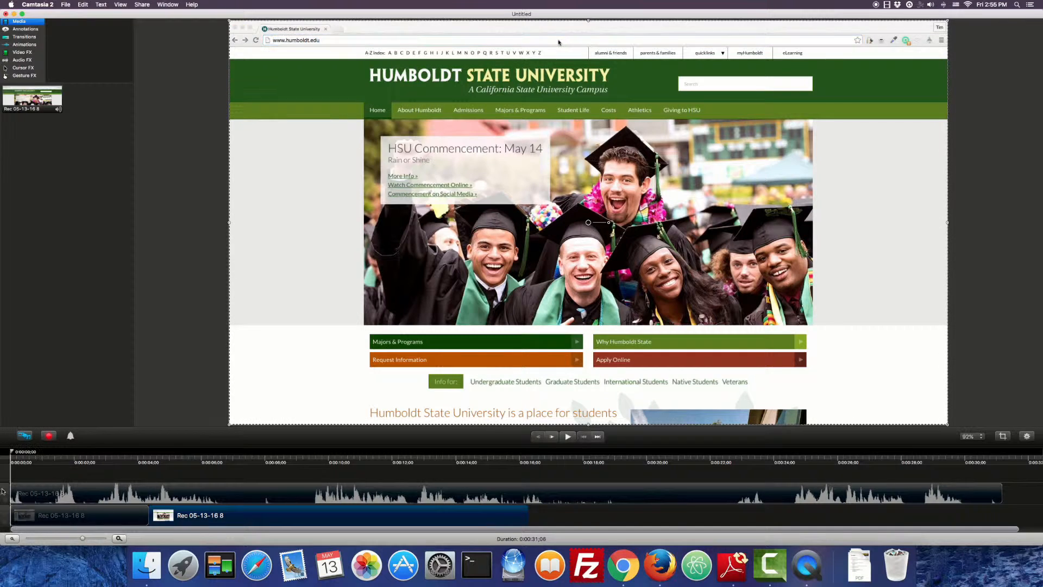
{"action": "left_click", "coordinate": [567, 436]}
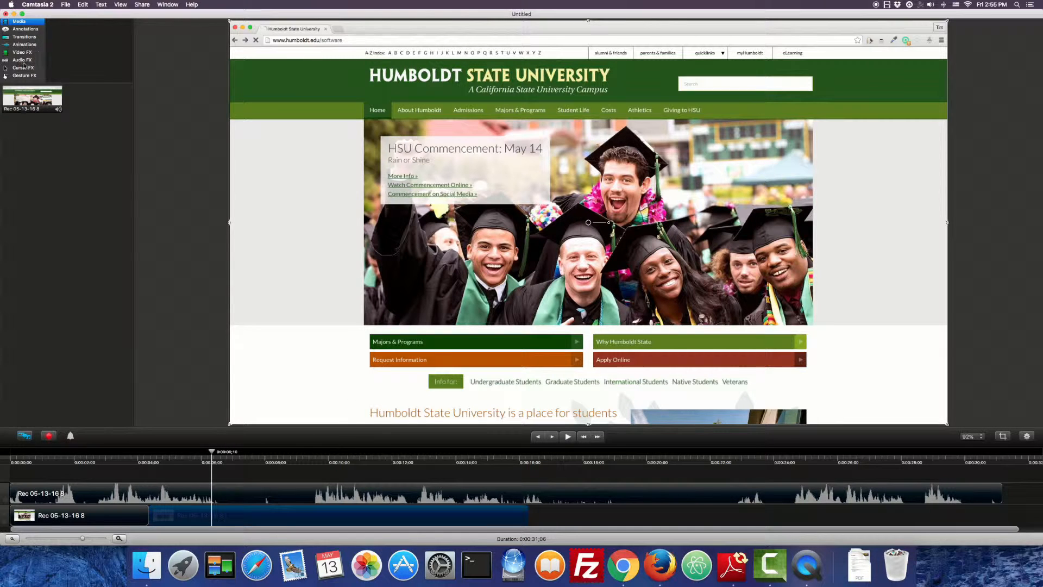
Stitch the two adjacent video clips into one piece of media
{"action": "left_click", "coordinate": [24, 68]}
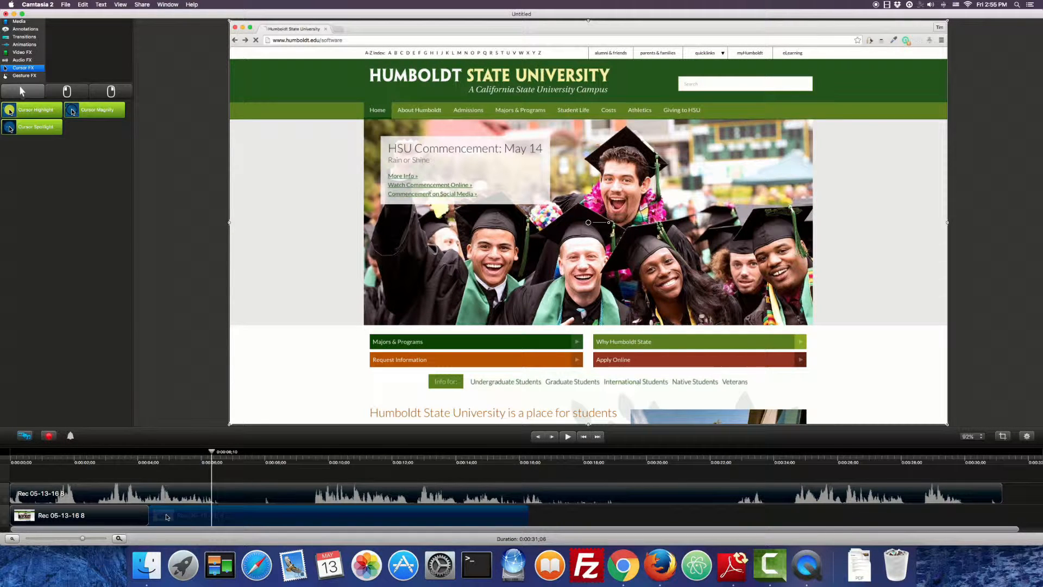
{"action": "left_click", "coordinate": [130, 515]}
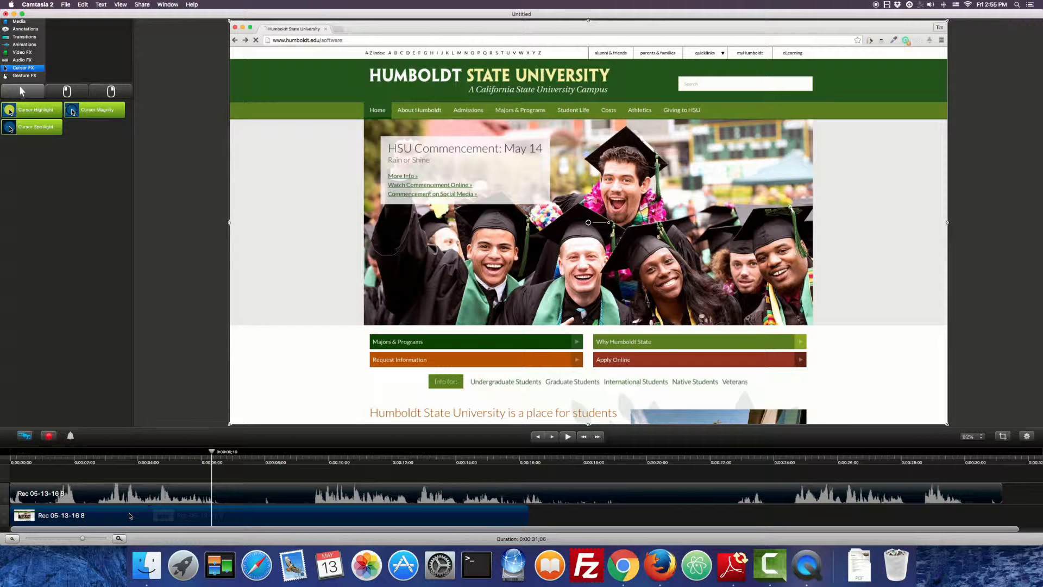
{"action": "right_click", "coordinate": [130, 514]}
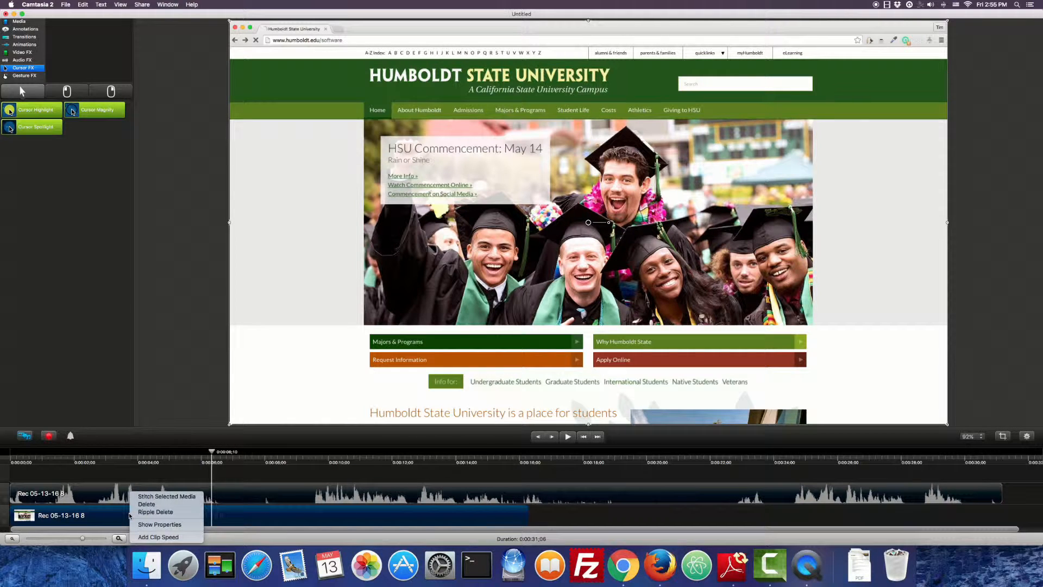
{"action": "left_click", "coordinate": [151, 496]}
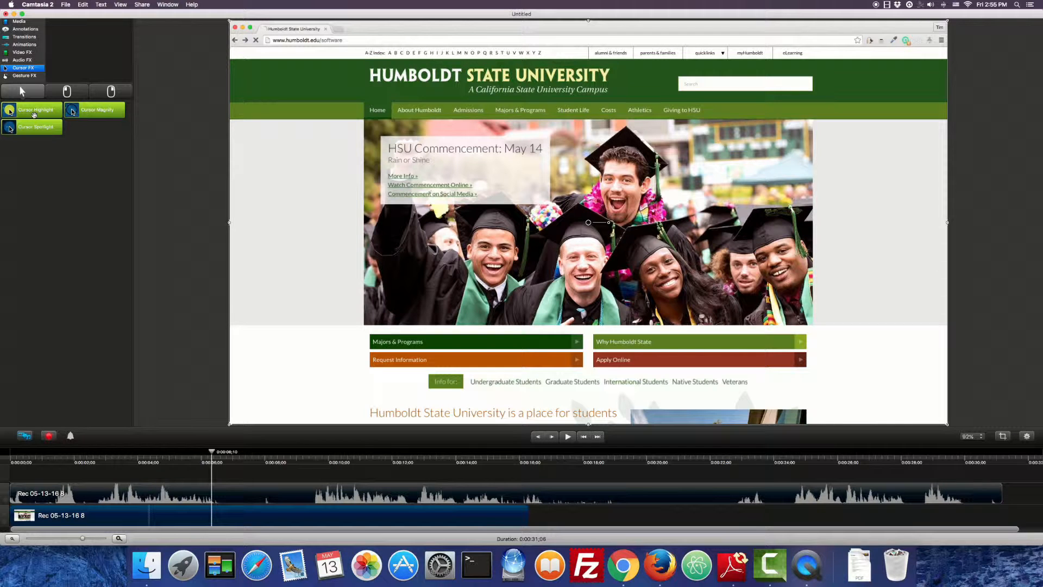
Apply a Cursor Highlight effect to the stitched video and set its opacity to 47% and size to 28
{"action": "left_click_drag", "start_coordinate": [34, 115], "coordinate": [135, 520]}
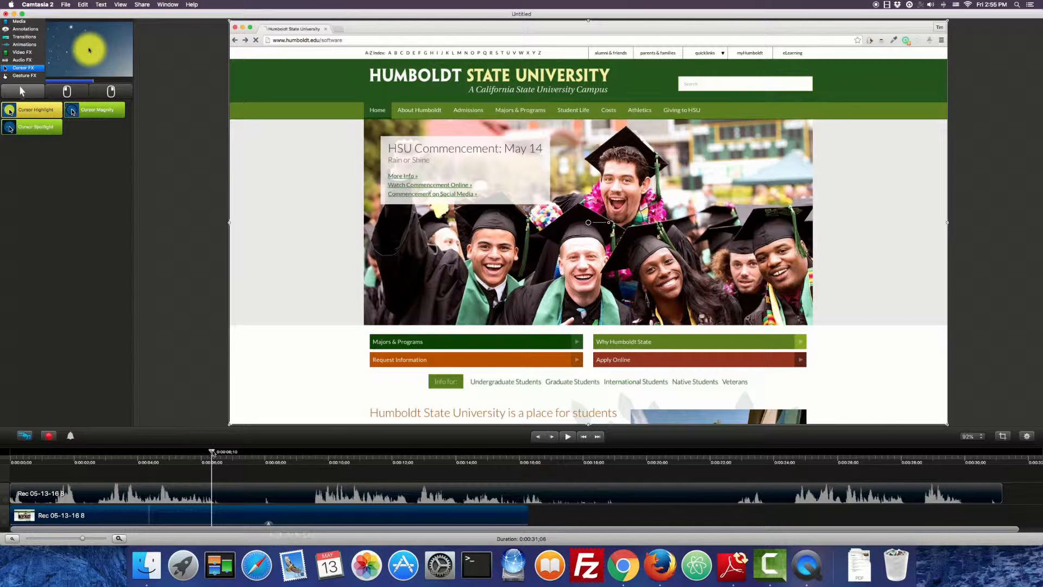
{"action": "left_click_drag", "start_coordinate": [212, 452], "coordinate": [333, 454]}
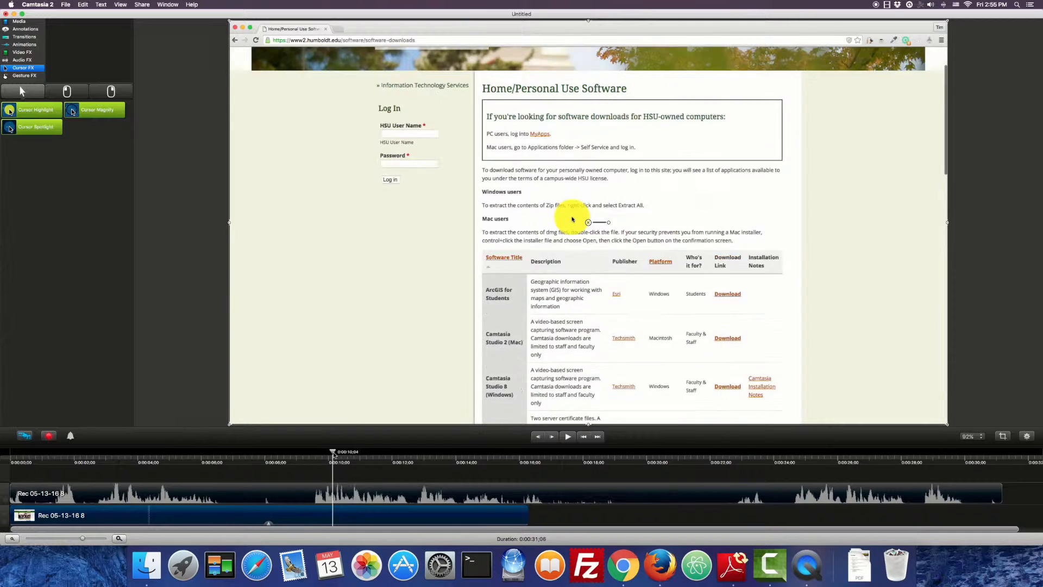
{"action": "left_click", "coordinate": [267, 520]}
{"action": "left_click", "coordinate": [267, 520]}
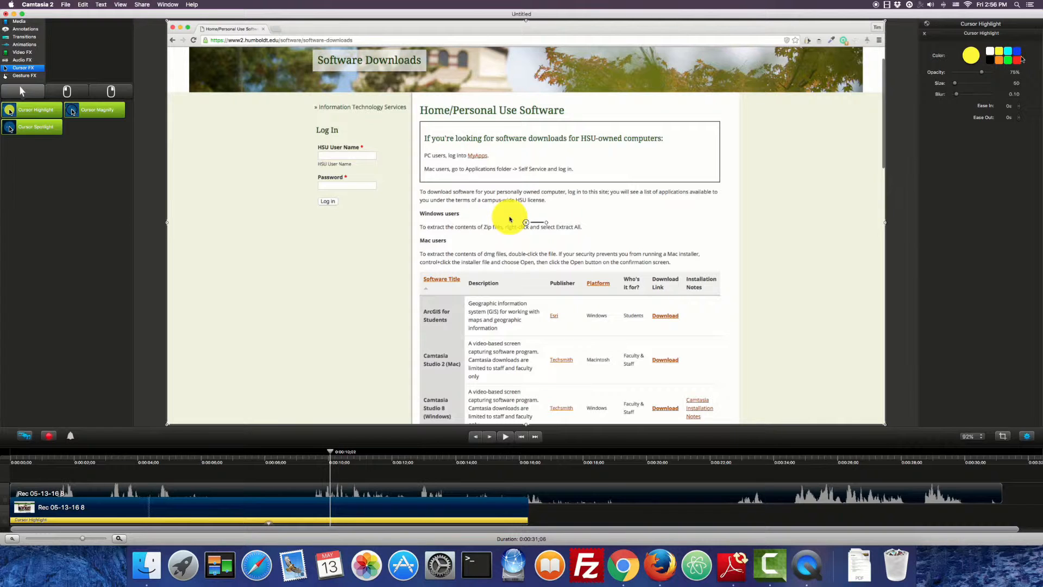
{"action": "left_click_drag", "start_coordinate": [983, 71], "coordinate": [955, 86]}
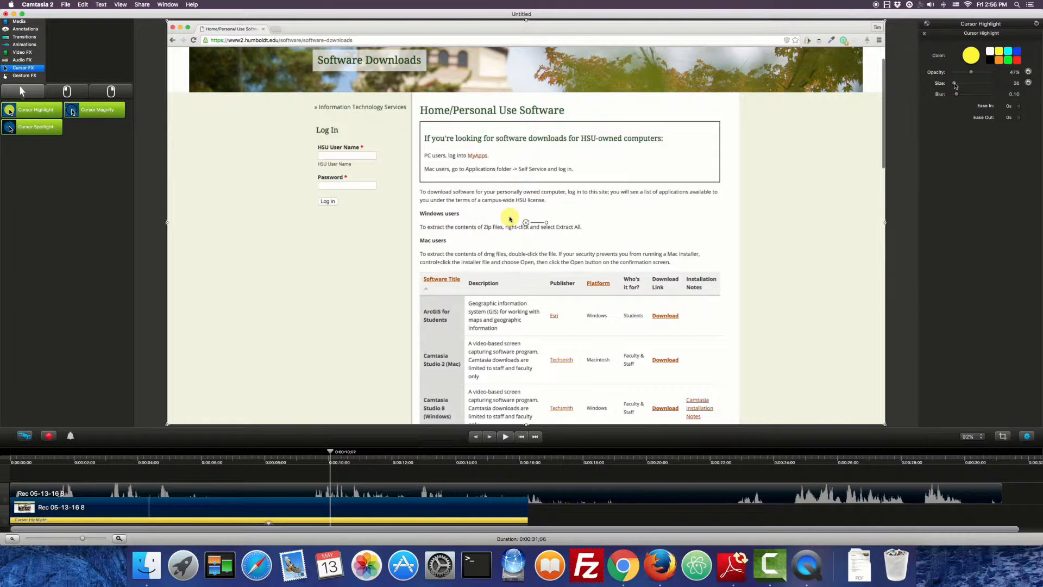
Enlarge the mouse cursor in the stitched video to a scale of about 145%
{"action": "left_click", "coordinate": [510, 506]}
{"action": "left_click", "coordinate": [955, 34]}
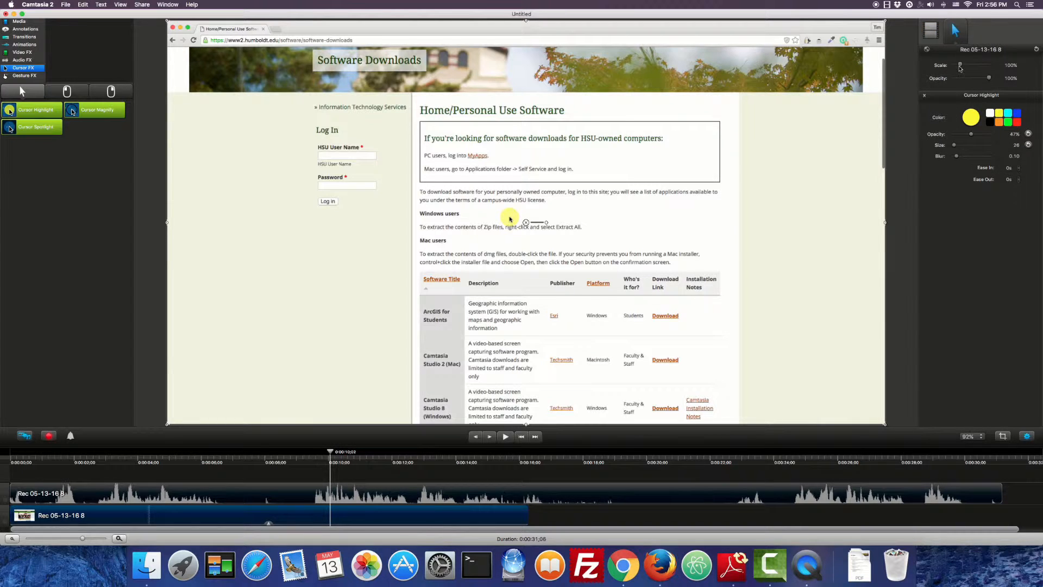
{"action": "left_click_drag", "start_coordinate": [961, 66], "coordinate": [964, 67]}
Add the Left Click Rings effect to the stitched video and play the start to check it on the address bar click
{"action": "left_click_drag", "start_coordinate": [331, 452], "coordinate": [13, 470]}
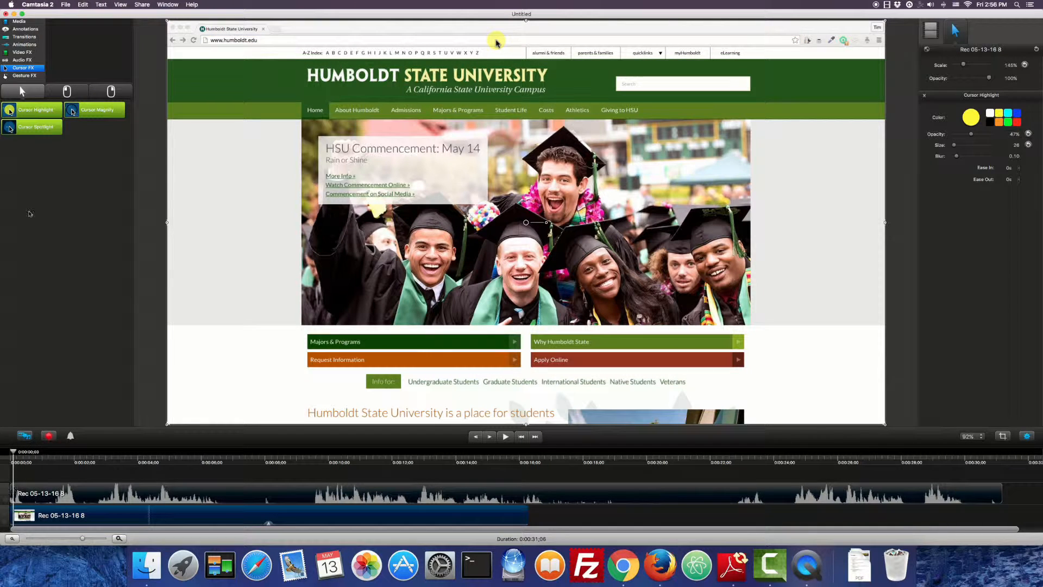
{"action": "left_click", "coordinate": [67, 91]}
{"action": "left_click_drag", "start_coordinate": [52, 111], "coordinate": [71, 513]}
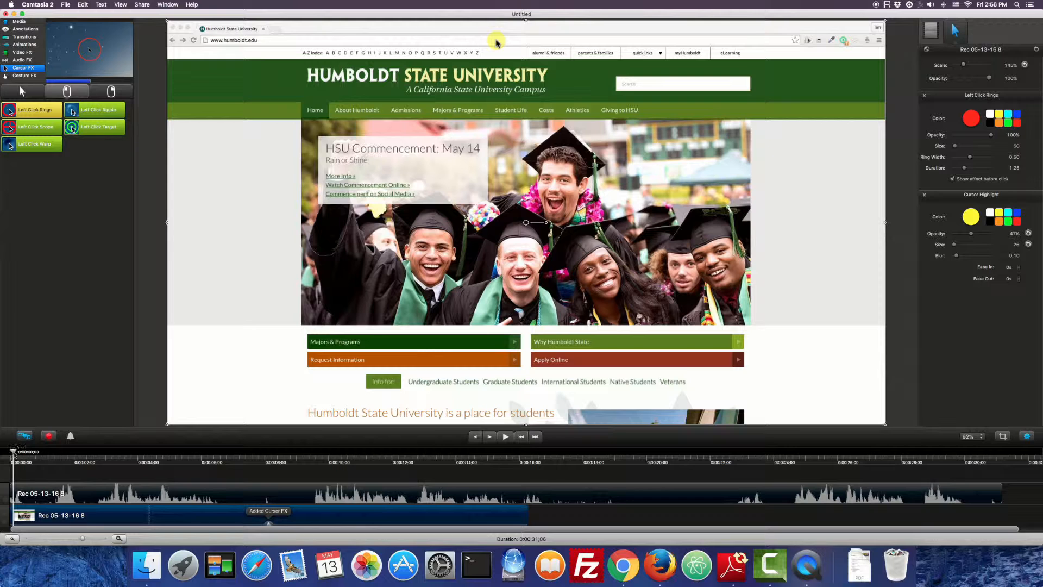
{"action": "key", "text": "space"}
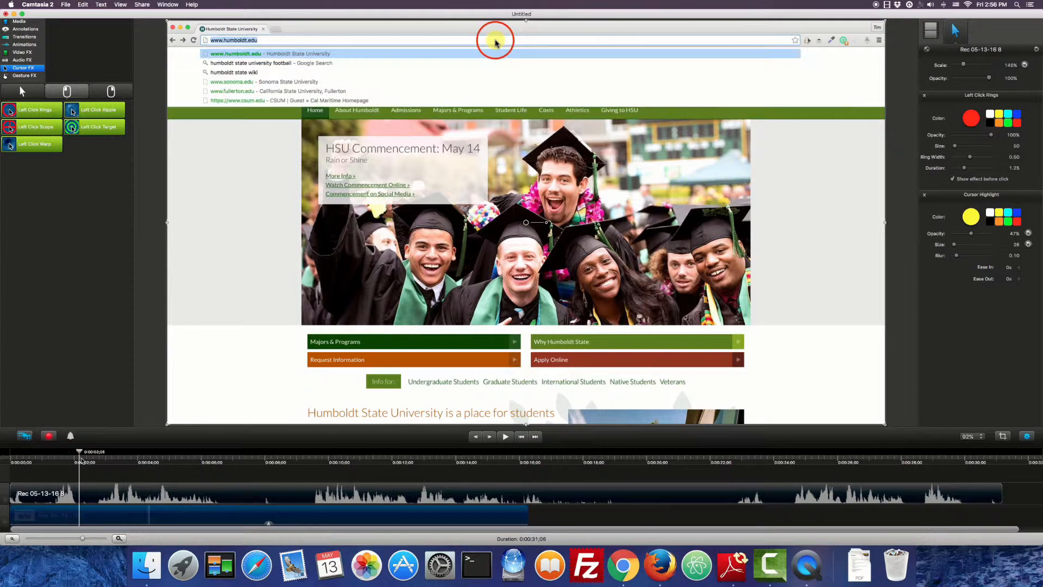
{"action": "mouse_move", "coordinate": [82, 461]}
{"action": "left_mouse_down"}
{"action": "mouse_move", "coordinate": [52, 461]}
{"action": "mouse_move", "coordinate": [98, 463]}
{"action": "left_mouse_up"}
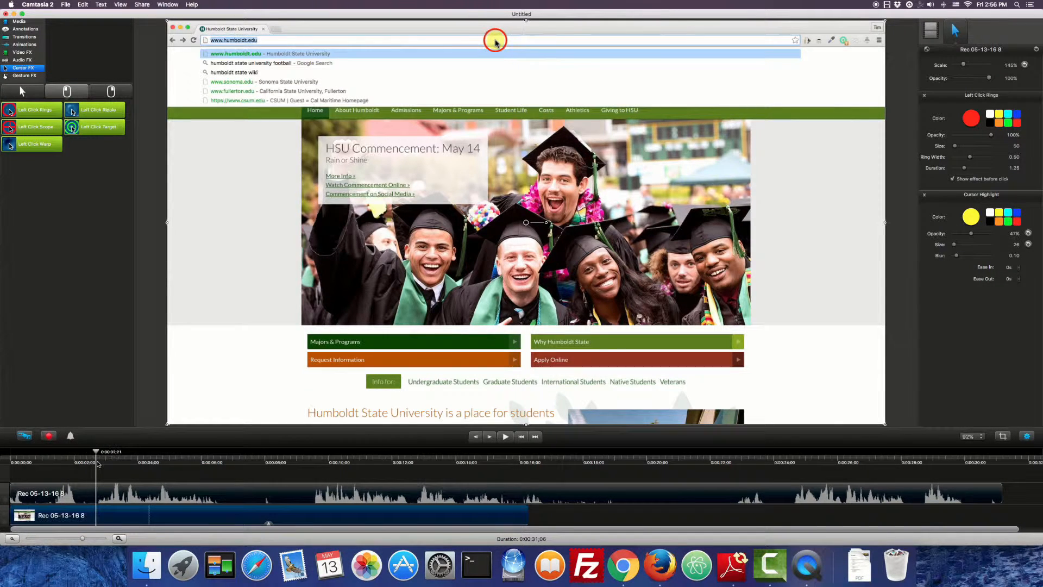
Turn off showing the click rings before the click, shorten their duration to 0.88, and preview the address bar click
{"action": "left_click", "coordinate": [954, 179]}
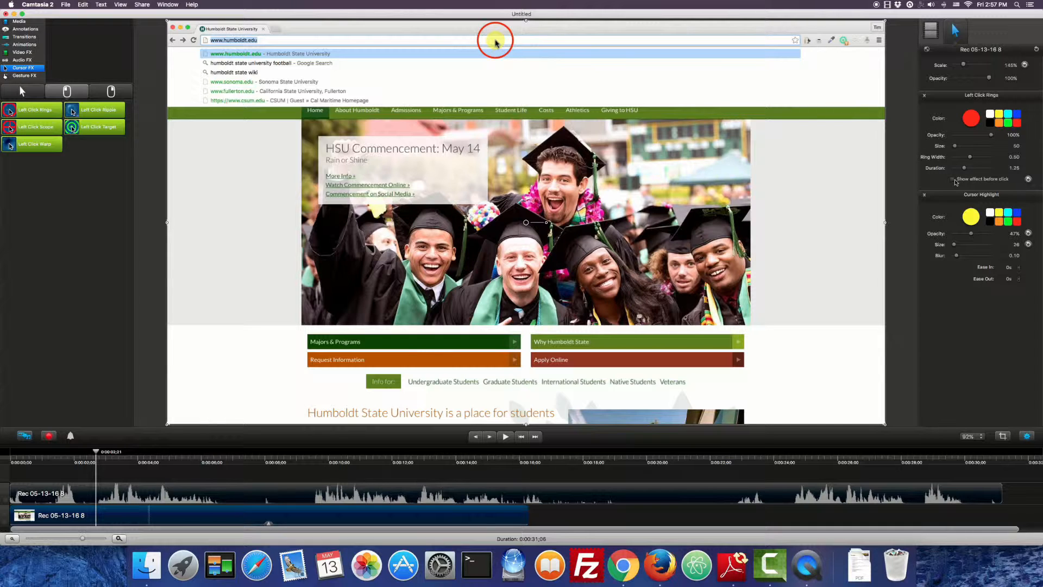
{"action": "left_click_drag", "start_coordinate": [964, 168], "coordinate": [961, 169]}
{"action": "left_click_drag", "start_coordinate": [97, 455], "coordinate": [50, 461]}
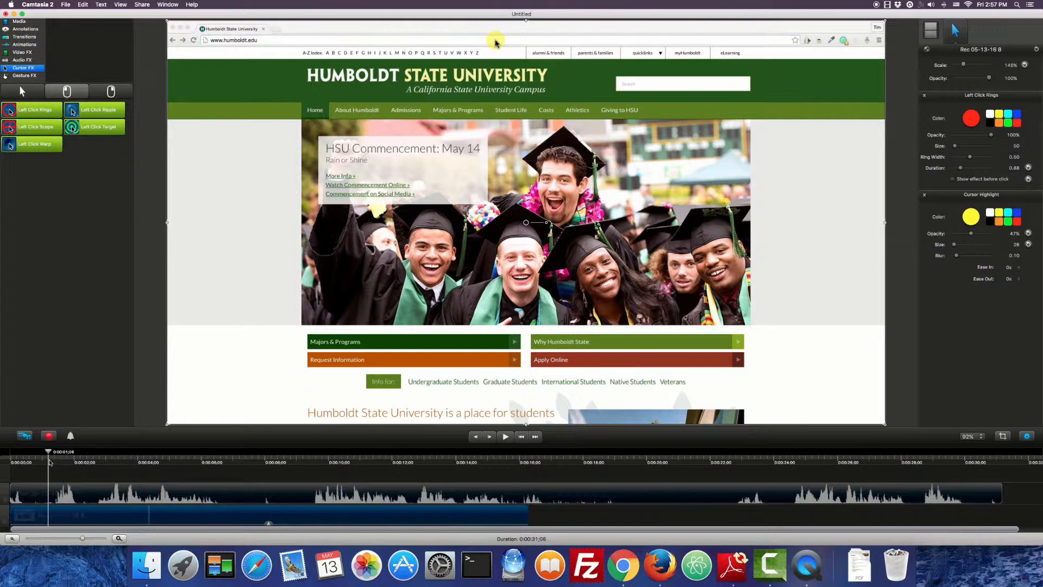
{"action": "left_click", "coordinate": [506, 436]}
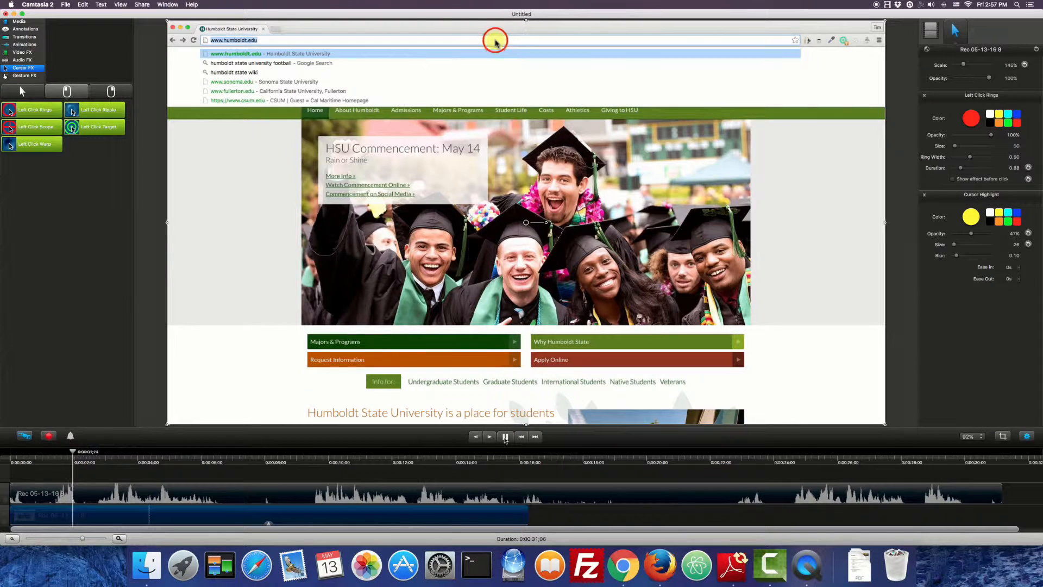
{"action": "left_click", "coordinate": [505, 436]}
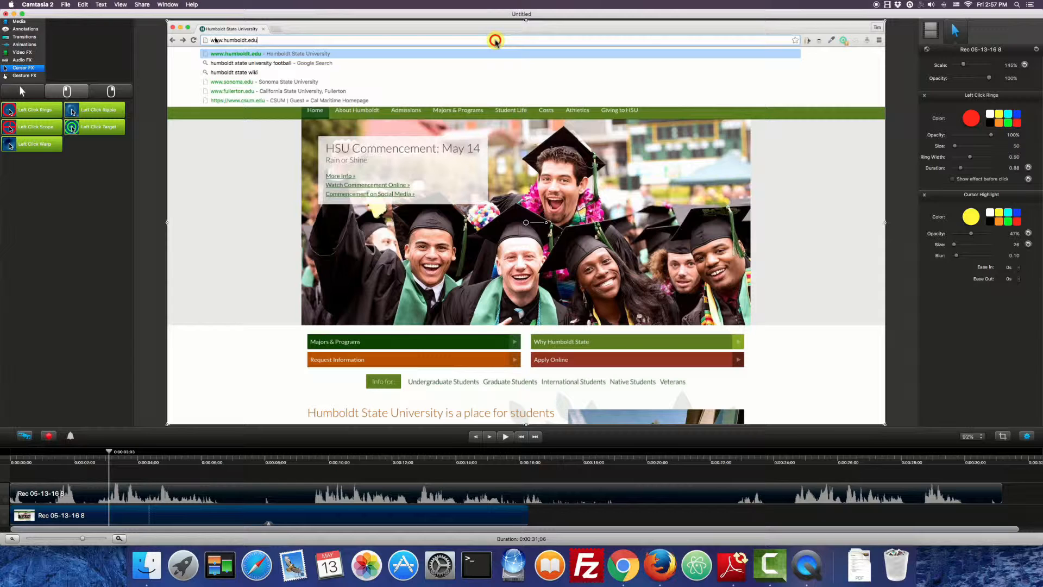
Add a Zoom In animation to the video at 0:00:04;04 and shift the enlarged frame to show the browser's address bar
{"action": "left_click", "coordinate": [23, 45]}
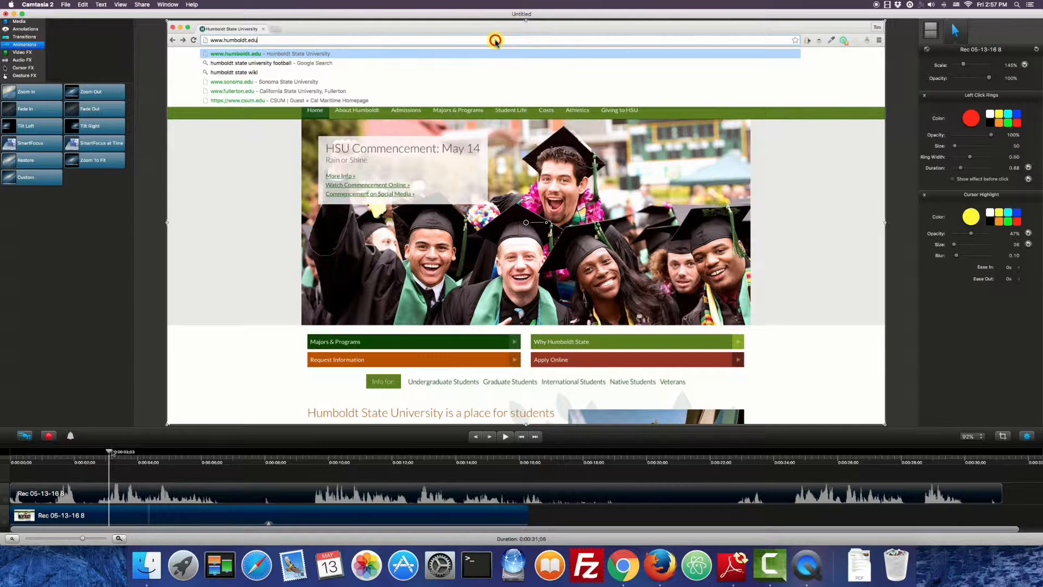
{"action": "left_click_drag", "start_coordinate": [108, 455], "coordinate": [141, 452]}
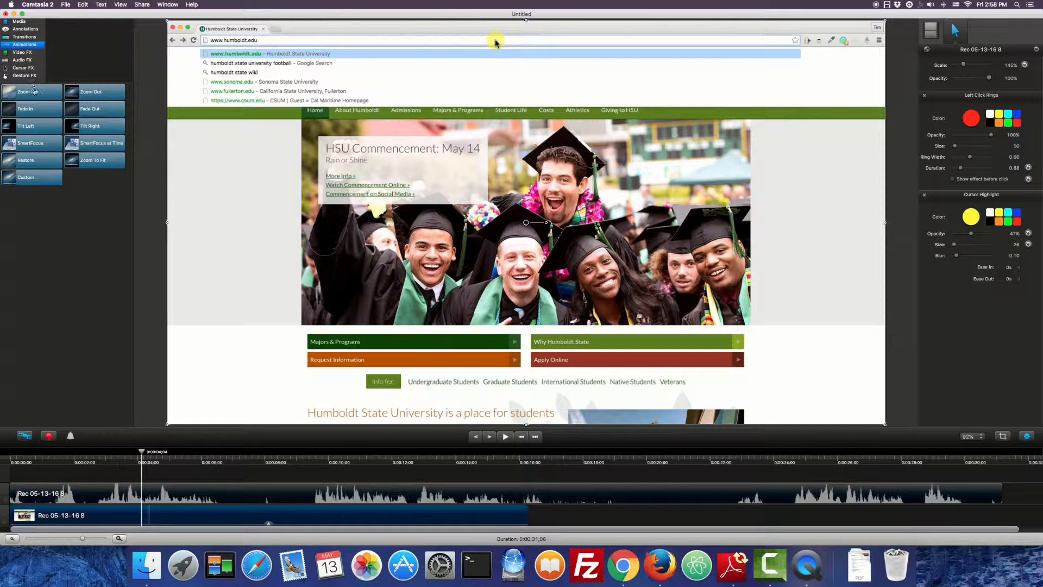
{"action": "mouse_move", "coordinate": [34, 91]}
{"action": "left_mouse_down"}
{"action": "mouse_move", "coordinate": [117, 461]}
{"action": "mouse_move", "coordinate": [143, 522]}
{"action": "left_mouse_up"}
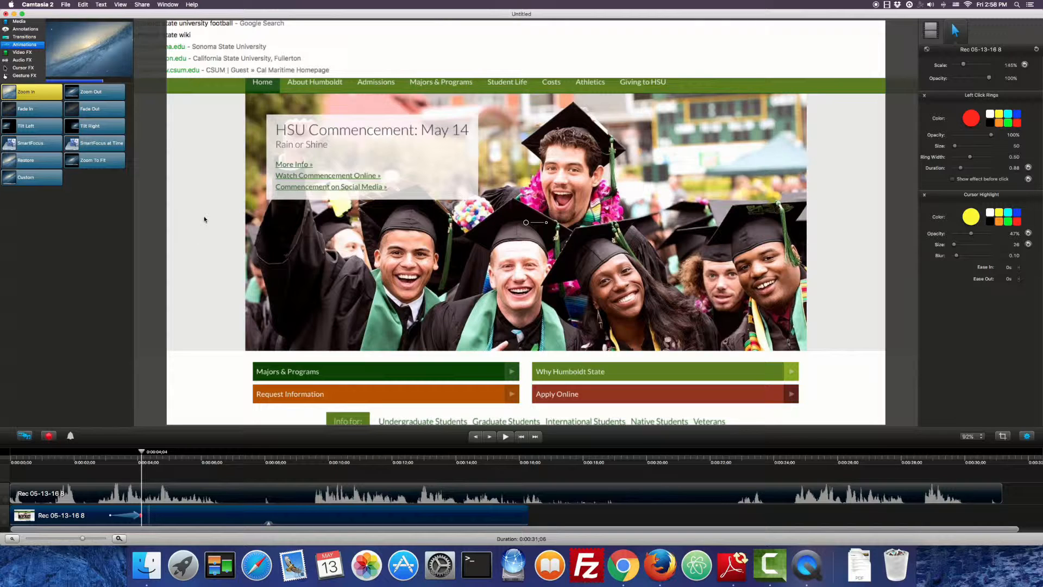
{"action": "left_click_drag", "start_coordinate": [205, 221], "coordinate": [297, 270]}
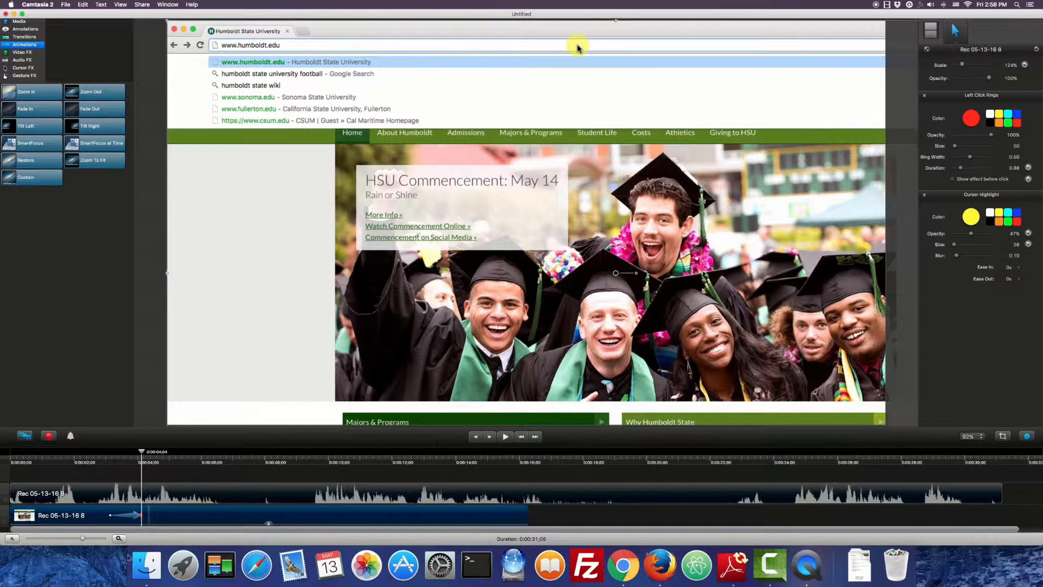
Increase the Zoom In animation's scale to about 150% and reposition the frame at X 480, Y -270 over the address bar
{"action": "left_click", "coordinate": [133, 515]}
{"action": "left_click", "coordinate": [930, 31]}
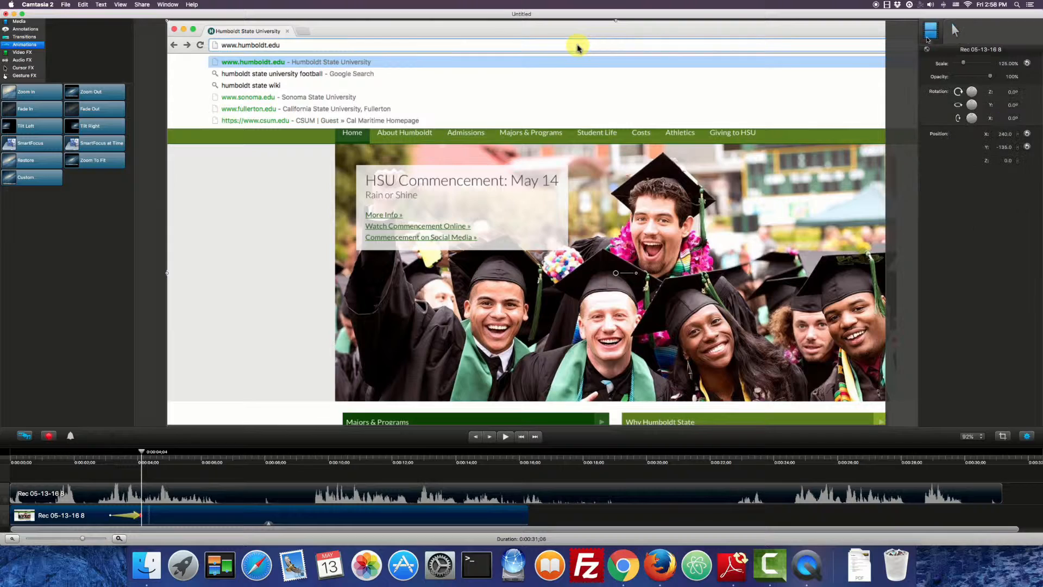
{"action": "left_click_drag", "start_coordinate": [963, 62], "coordinate": [965, 63]}
{"action": "left_click_drag", "start_coordinate": [518, 169], "coordinate": [608, 220]}
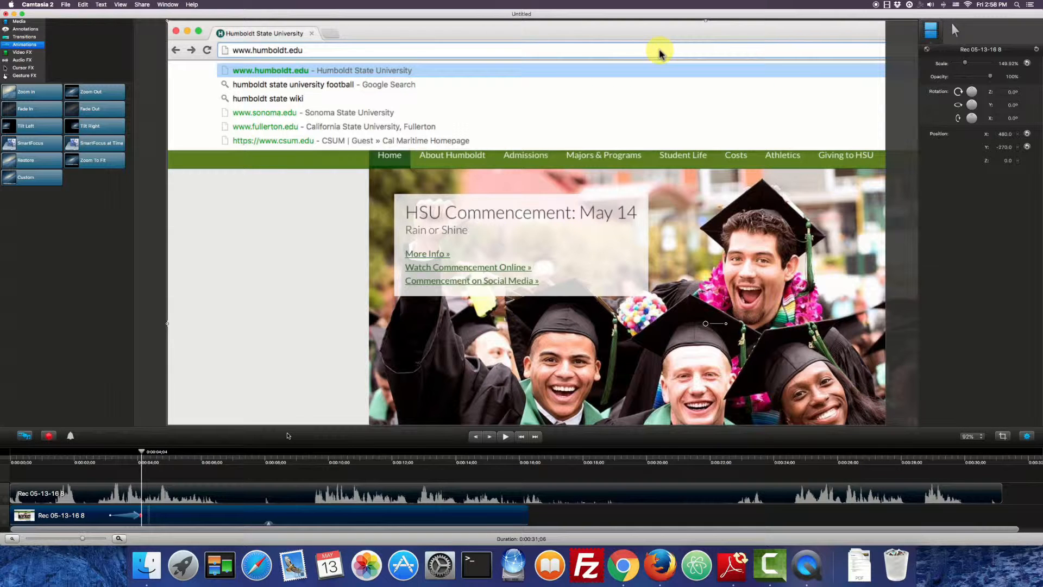
Add a Zoom Out animation to the video around 0:00:07;10, shift it about half a second later, and play the result
{"action": "left_click", "coordinate": [506, 436]}
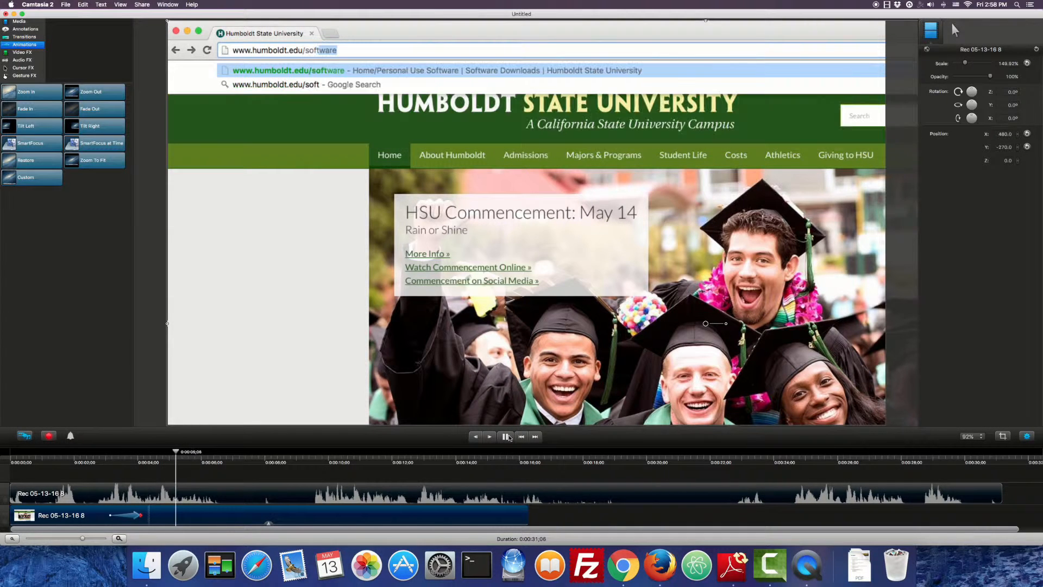
{"action": "left_click", "coordinate": [509, 436]}
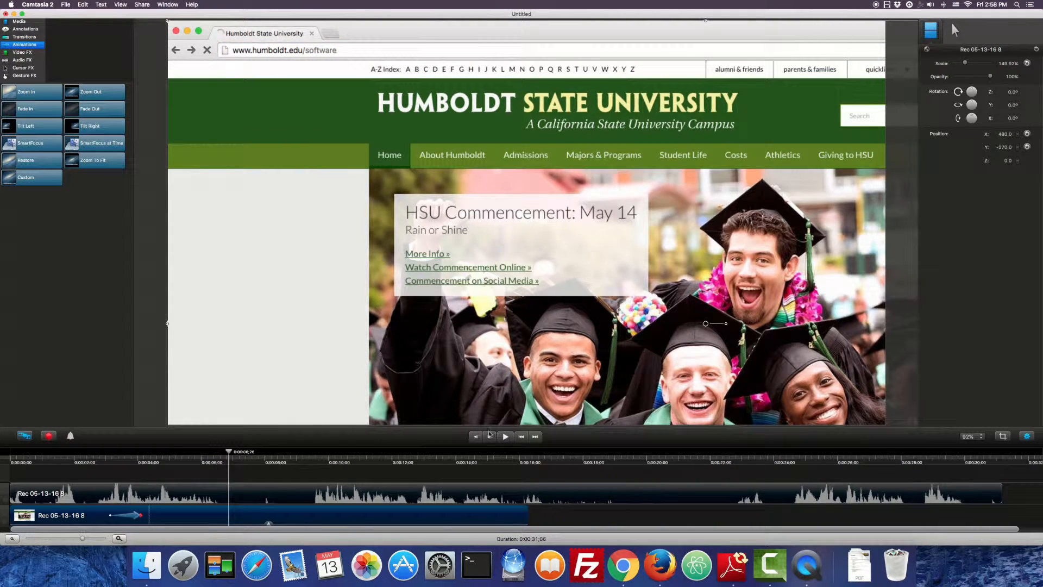
{"action": "left_click_drag", "start_coordinate": [88, 92], "coordinate": [244, 523]}
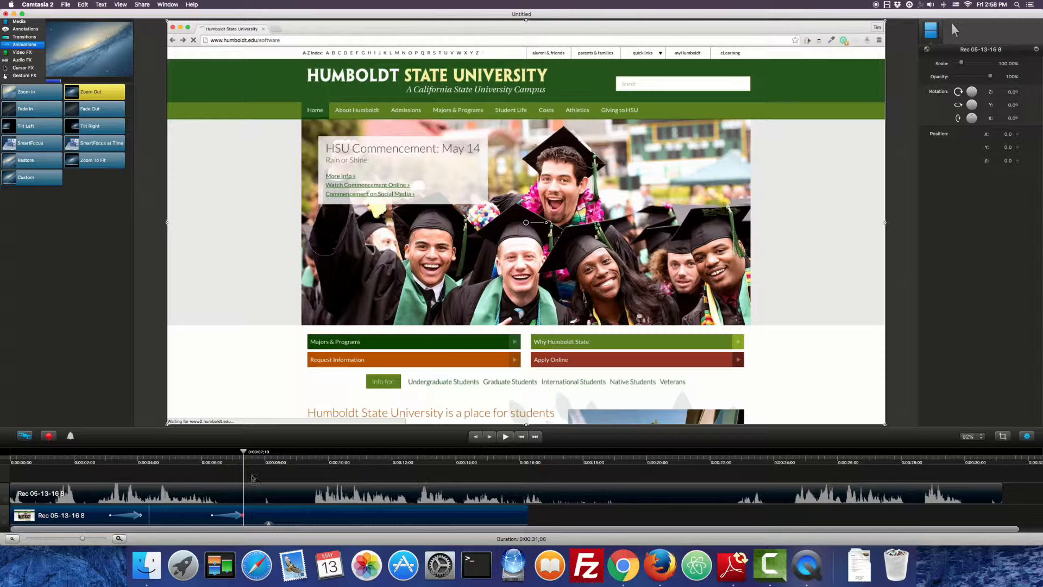
{"action": "left_click_drag", "start_coordinate": [233, 516], "coordinate": [251, 517]}
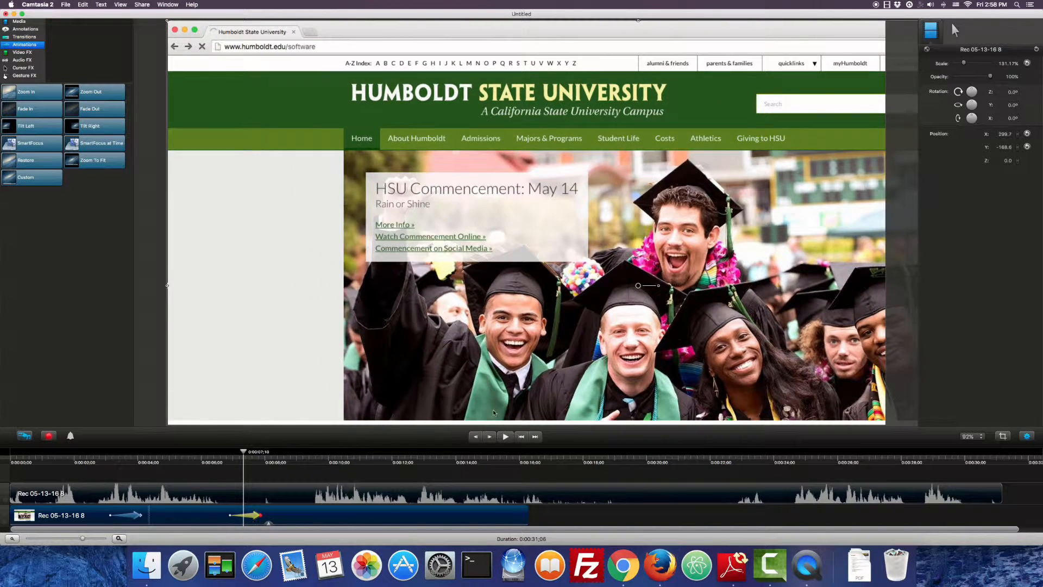
{"action": "left_click", "coordinate": [508, 436]}
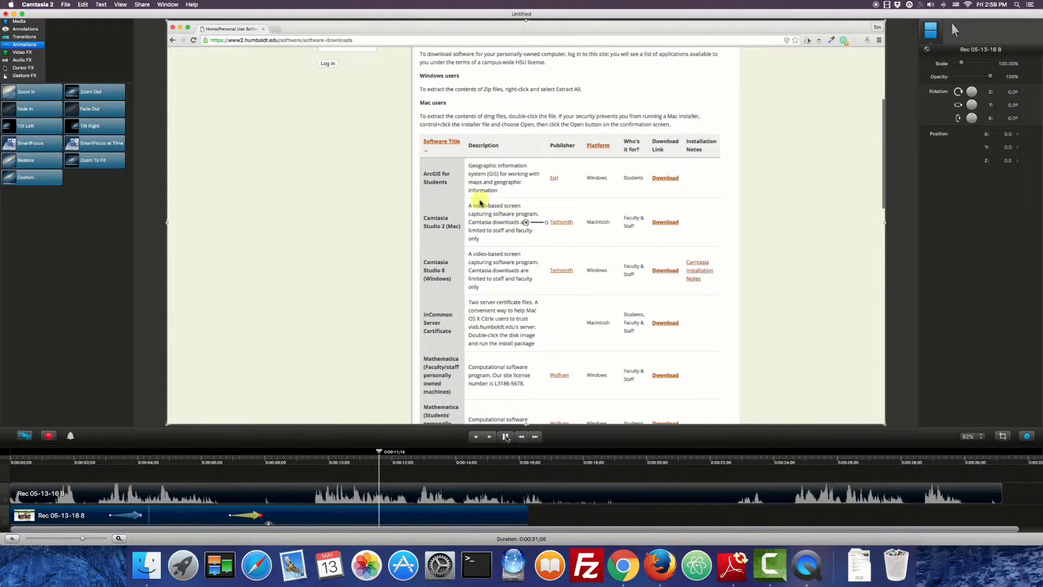
{"action": "left_click", "coordinate": [505, 436]}
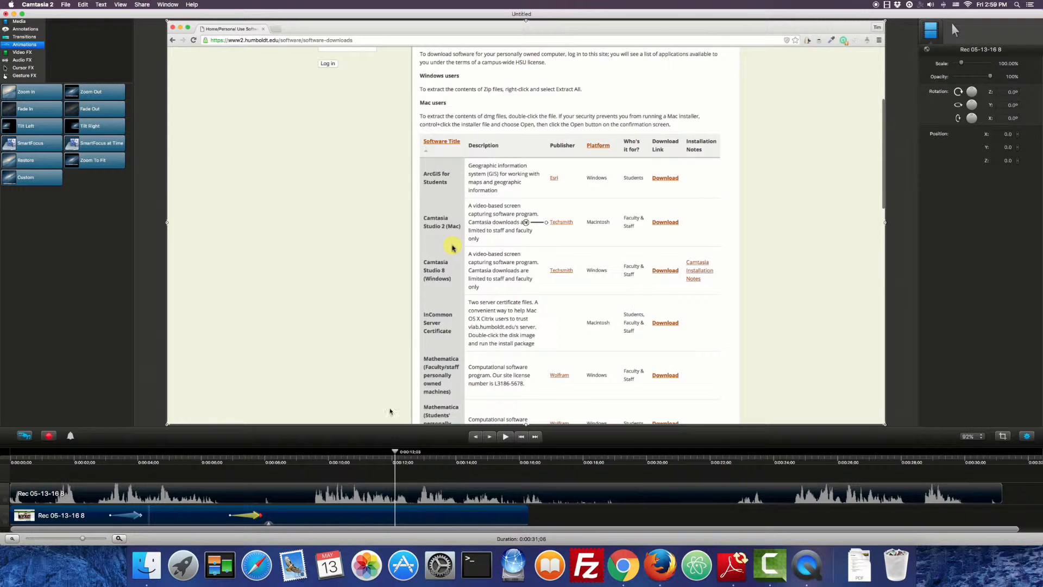
Place a sketch-motion ellipse around the Camtasia Studio 2 (Mac) title at about 0:00:12;00, shrink it to fit, and color it red
{"action": "mouse_move", "coordinate": [396, 455]}
{"action": "left_mouse_down"}
{"action": "mouse_move", "coordinate": [440, 447]}
{"action": "mouse_move", "coordinate": [393, 441]}
{"action": "left_mouse_up"}
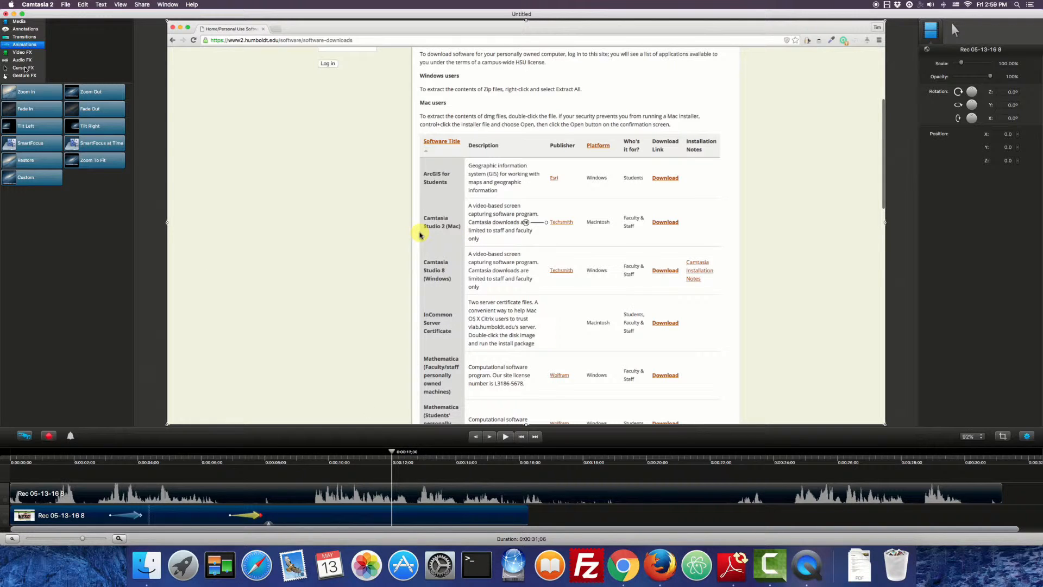
{"action": "left_click", "coordinate": [23, 29]}
{"action": "left_click", "coordinate": [97, 93]}
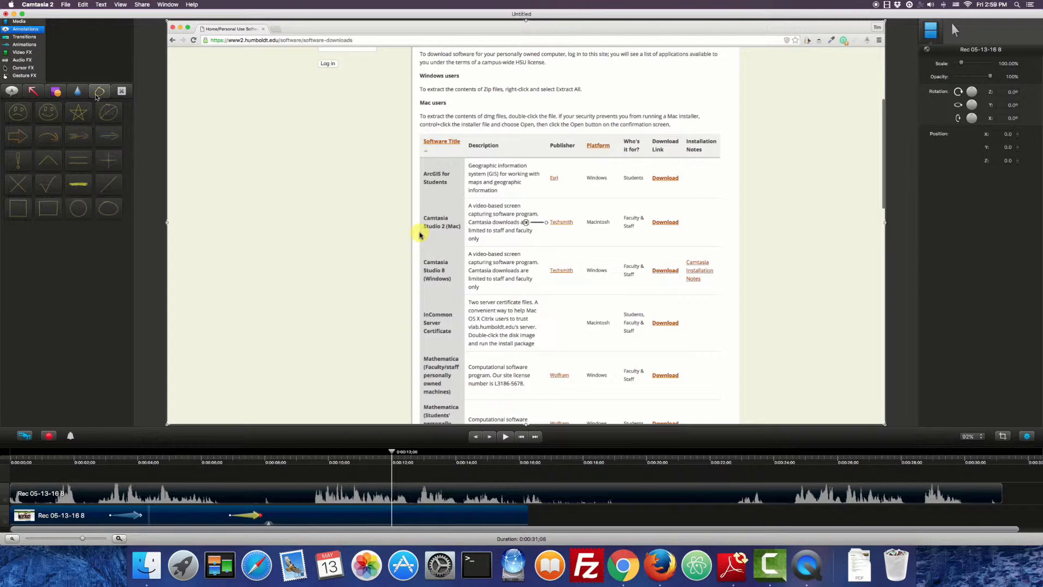
{"action": "mouse_move", "coordinate": [105, 212]}
{"action": "left_mouse_down"}
{"action": "mouse_move", "coordinate": [438, 202]}
{"action": "mouse_move", "coordinate": [420, 196]}
{"action": "left_mouse_up"}
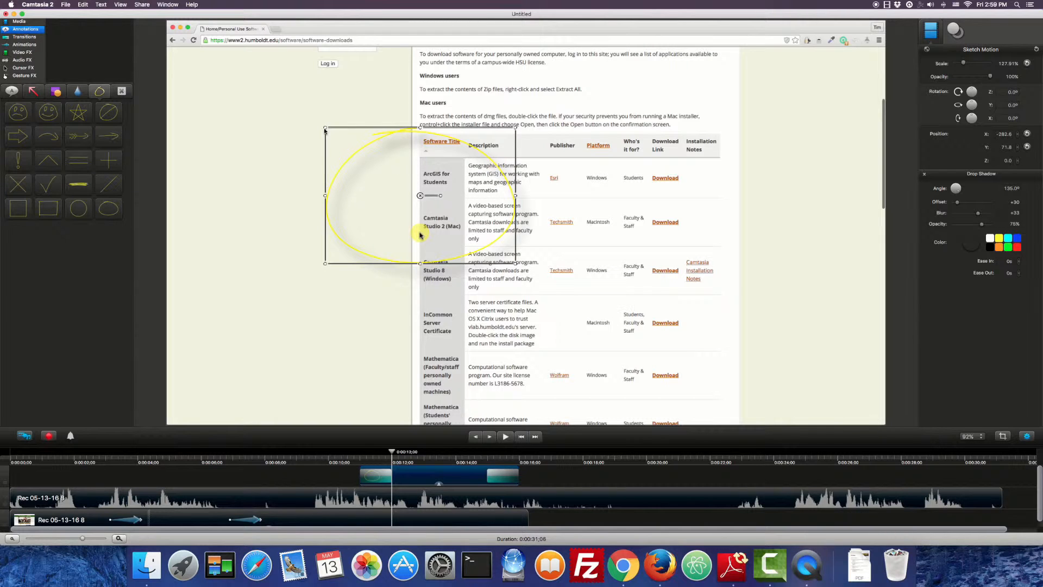
{"action": "mouse_move", "coordinate": [324, 131]}
{"action": "left_mouse_down"}
{"action": "mouse_move", "coordinate": [401, 185]}
{"action": "mouse_move", "coordinate": [429, 220]}
{"action": "mouse_move", "coordinate": [470, 234]}
{"action": "mouse_move", "coordinate": [440, 223]}
{"action": "left_mouse_up"}
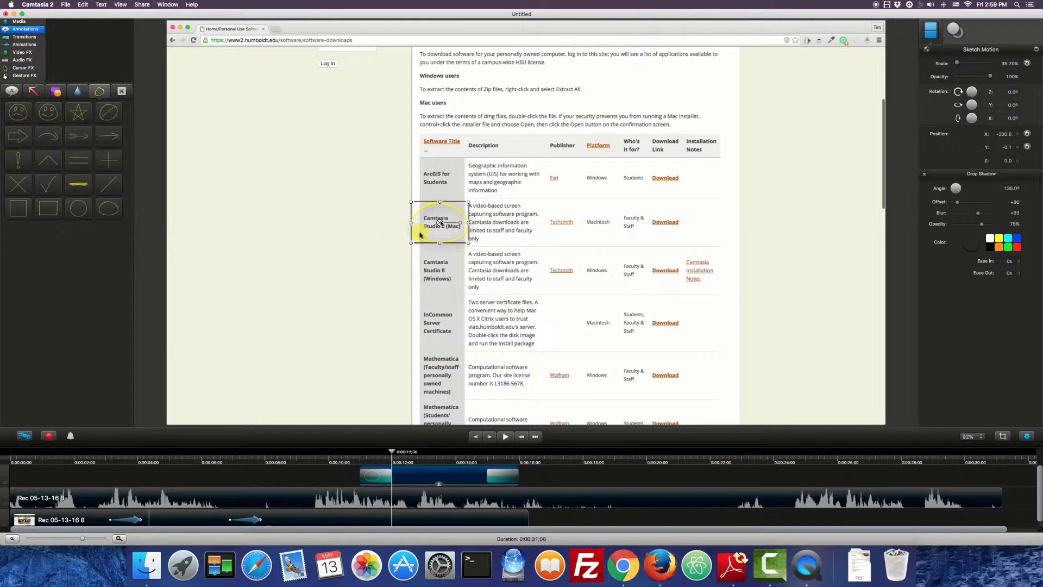
{"action": "left_click", "coordinate": [955, 31]}
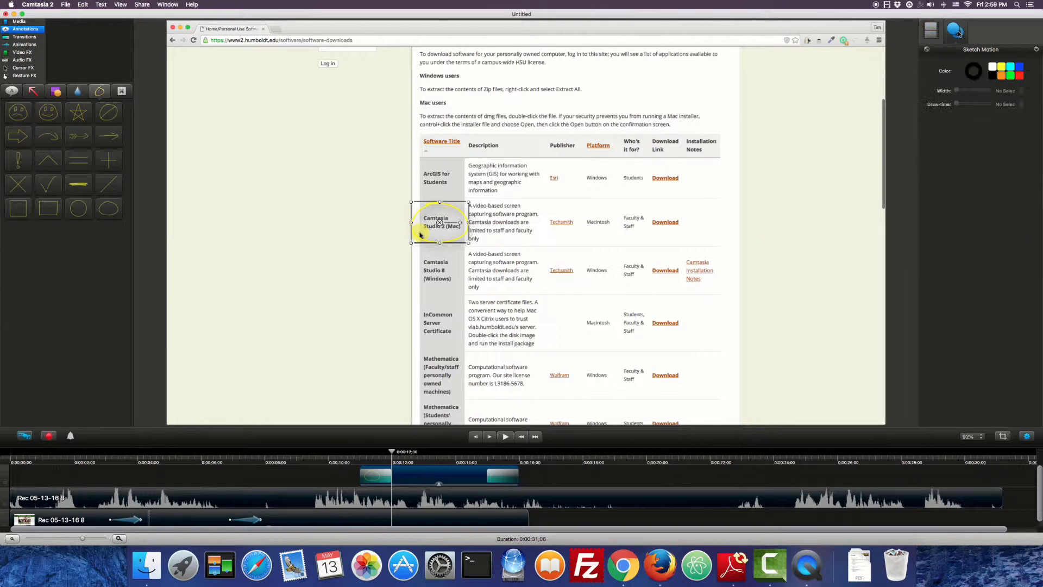
{"action": "left_click", "coordinate": [1019, 75]}
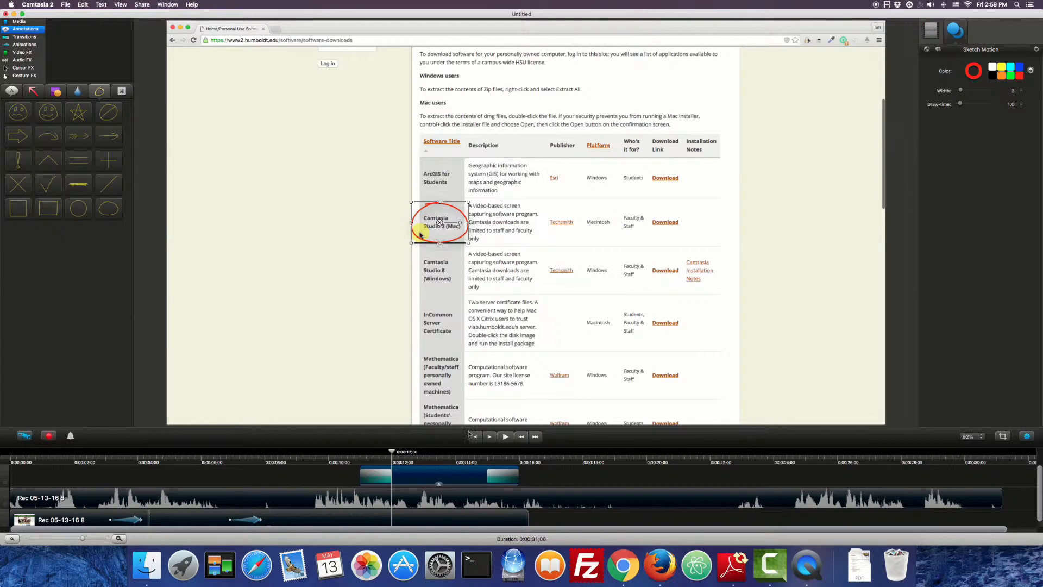
Retime the red ellipse clip to run from about 0:00:12 to 0:00:15 and set its draw time to 0.8
{"action": "mouse_move", "coordinate": [392, 452]}
{"action": "left_mouse_down"}
{"action": "mouse_move", "coordinate": [322, 461]}
{"action": "mouse_move", "coordinate": [430, 479]}
{"action": "mouse_move", "coordinate": [389, 454]}
{"action": "mouse_move", "coordinate": [413, 455]}
{"action": "left_mouse_up"}
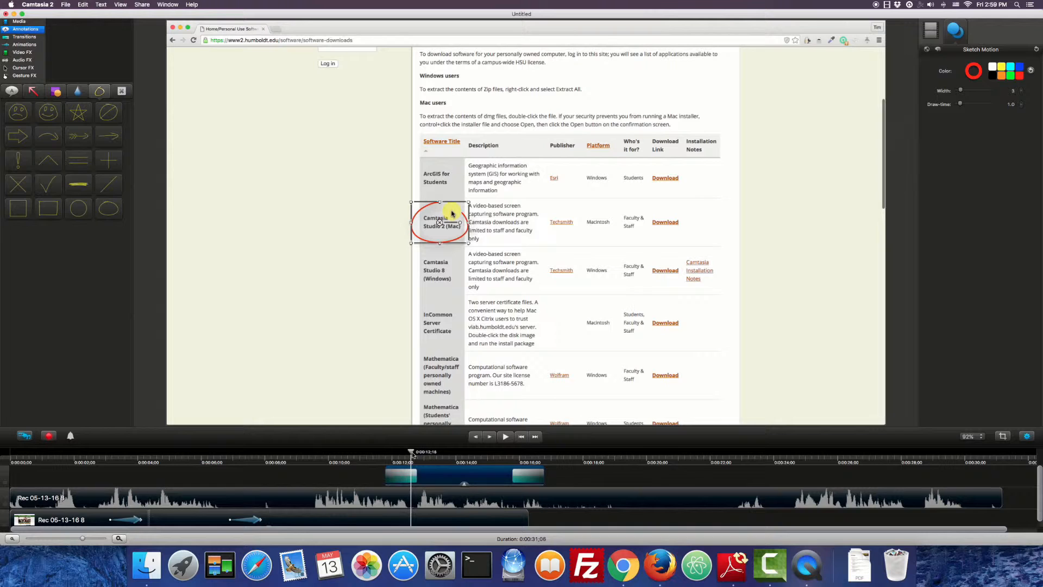
{"action": "left_click_drag", "start_coordinate": [543, 477], "coordinate": [497, 479]}
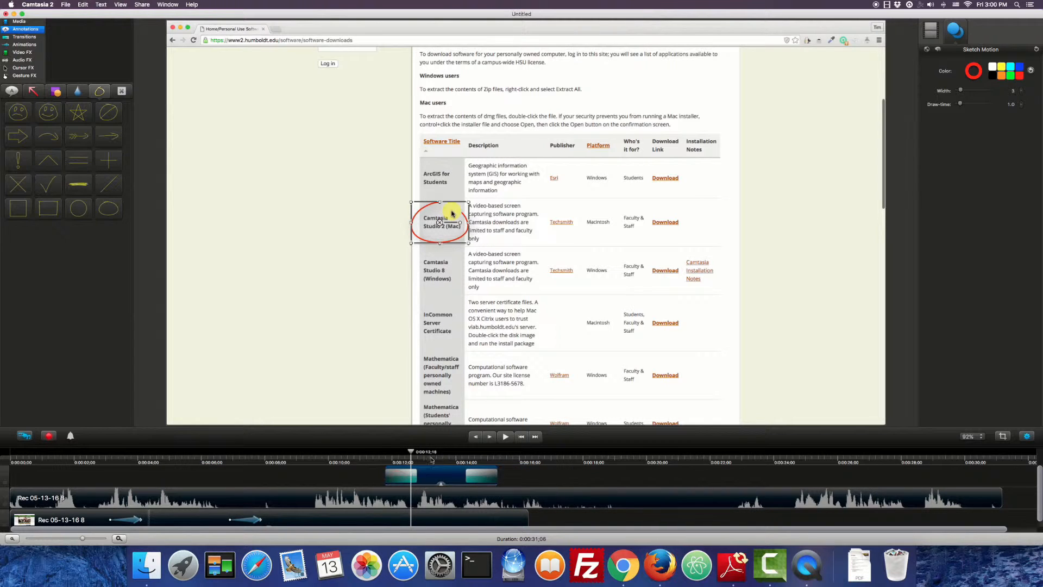
{"action": "mouse_move", "coordinate": [413, 452]}
{"action": "left_mouse_down"}
{"action": "mouse_move", "coordinate": [387, 454]}
{"action": "mouse_move", "coordinate": [416, 457]}
{"action": "left_mouse_up"}
{"action": "left_click_drag", "start_coordinate": [493, 475], "coordinate": [483, 476]}
{"action": "mouse_move", "coordinate": [416, 473]}
{"action": "left_mouse_down"}
{"action": "mouse_move", "coordinate": [405, 456]}
{"action": "mouse_move", "coordinate": [381, 458]}
{"action": "mouse_move", "coordinate": [427, 460]}
{"action": "left_mouse_up"}
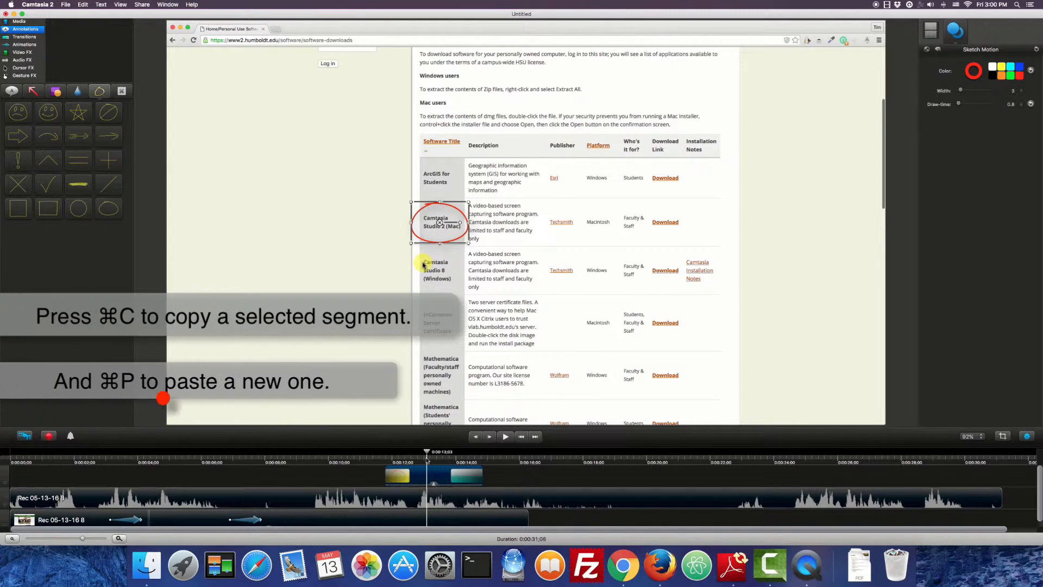
Duplicate the red ellipse at 0:00:13;03 and place the copy around the Camtasia Studio 8 (Windows) title
{"action": "left_click", "coordinate": [446, 477]}
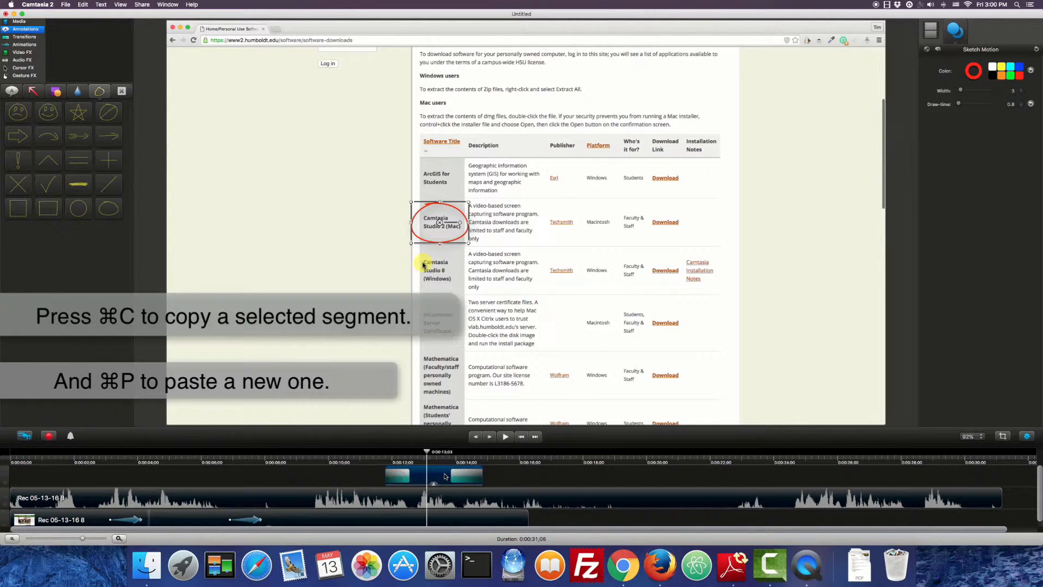
{"action": "key", "text": "super+v"}
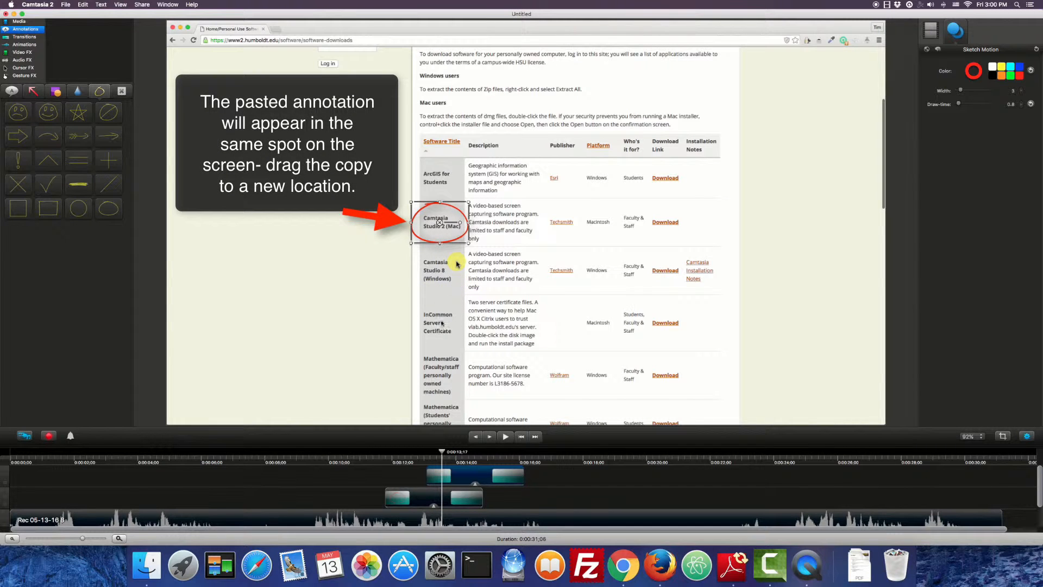
{"action": "left_click_drag", "start_coordinate": [440, 223], "coordinate": [439, 275]}
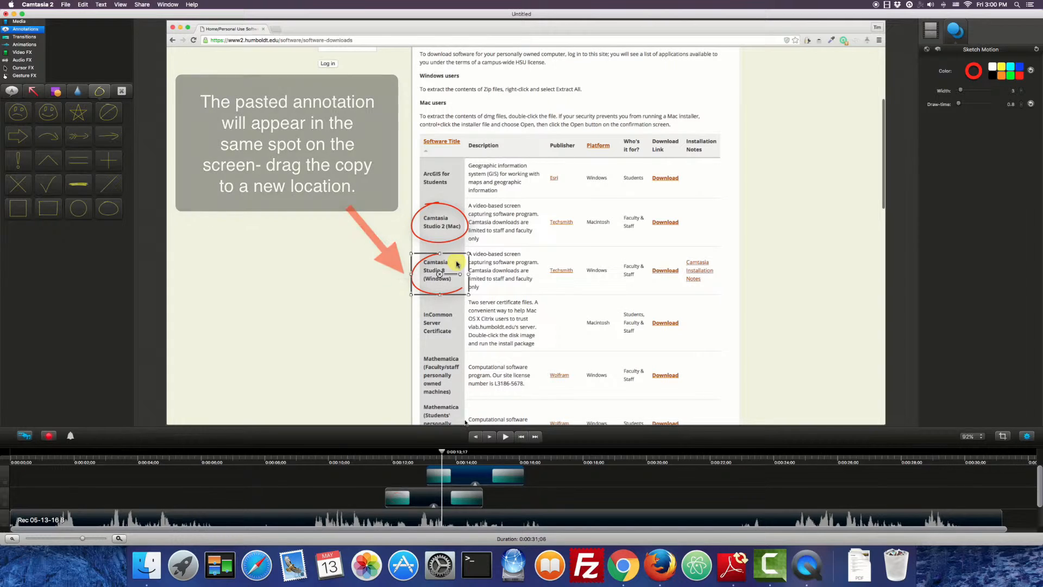
Extend both ellipse clips so they end together shortly after 0:00:16
{"action": "mouse_move", "coordinate": [442, 452]}
{"action": "left_mouse_down"}
{"action": "mouse_move", "coordinate": [424, 448]}
{"action": "mouse_move", "coordinate": [461, 473]}
{"action": "mouse_move", "coordinate": [431, 454]}
{"action": "mouse_move", "coordinate": [485, 465]}
{"action": "left_mouse_up"}
{"action": "scroll", "coordinate": [538, 495], "scroll_direction": "down", "scroll_amount": 3}
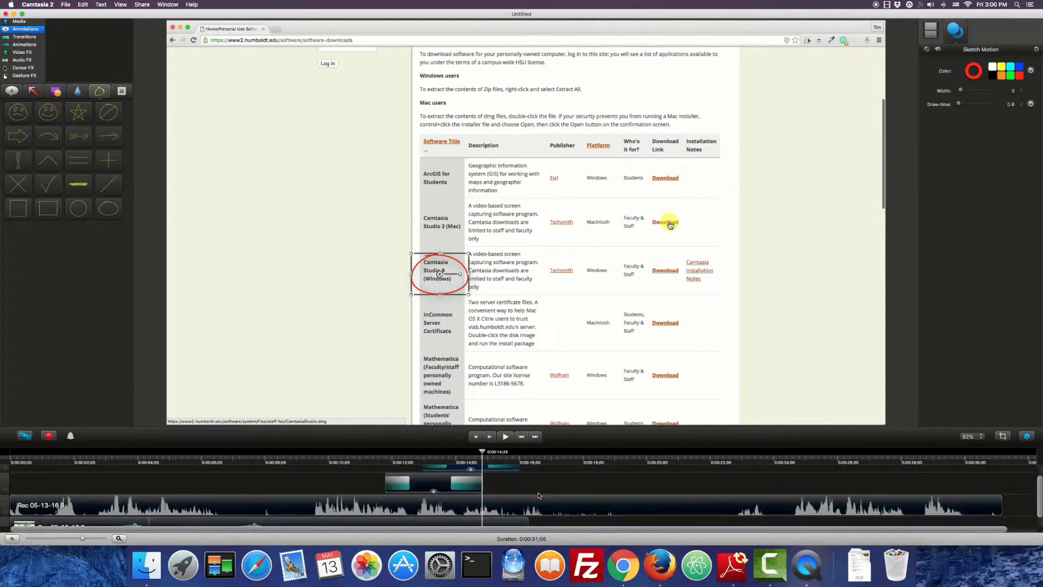
{"action": "mouse_move", "coordinate": [482, 479]}
{"action": "left_mouse_down"}
{"action": "mouse_move", "coordinate": [530, 490]}
{"action": "mouse_move", "coordinate": [528, 468]}
{"action": "left_mouse_up"}
{"action": "left_click", "coordinate": [508, 460]}
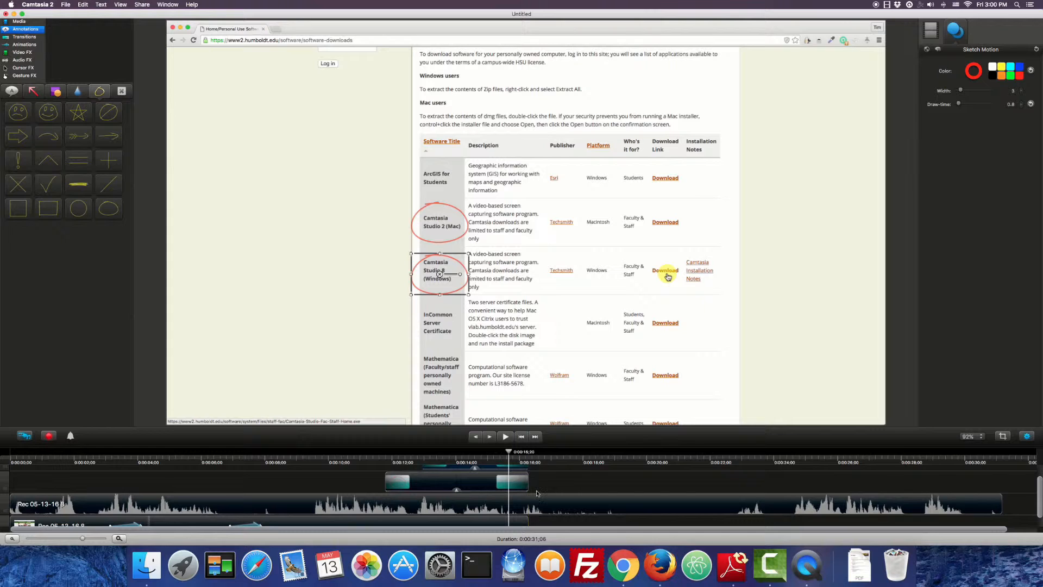
{"action": "scroll", "coordinate": [537, 492], "scroll_direction": "up", "scroll_amount": 3}
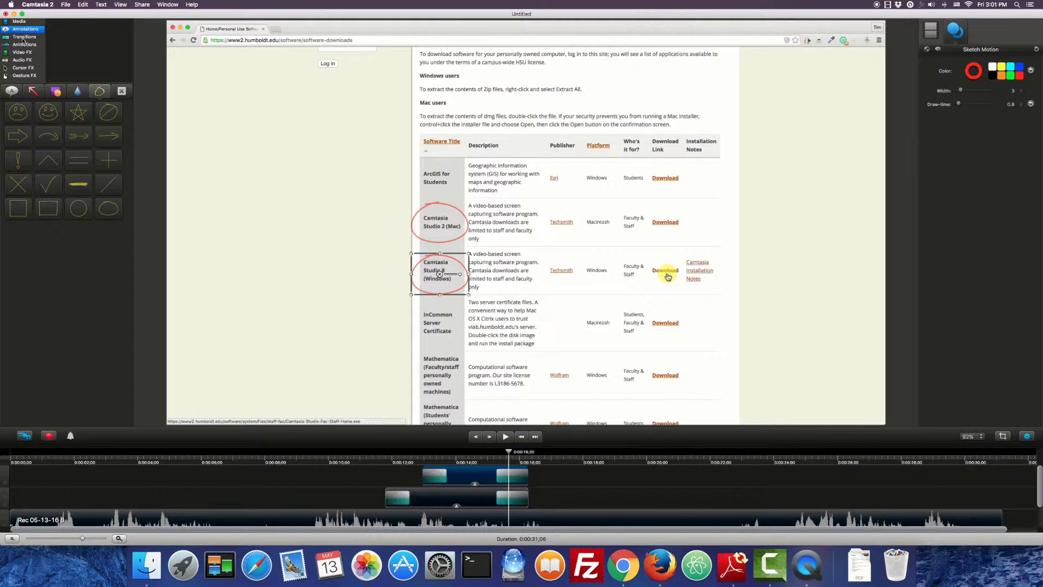
Add a blue arrow callout pointing left at the Camtasia Studio 2 Download link, with the text "For Macs"
{"action": "left_click", "coordinate": [13, 93]}
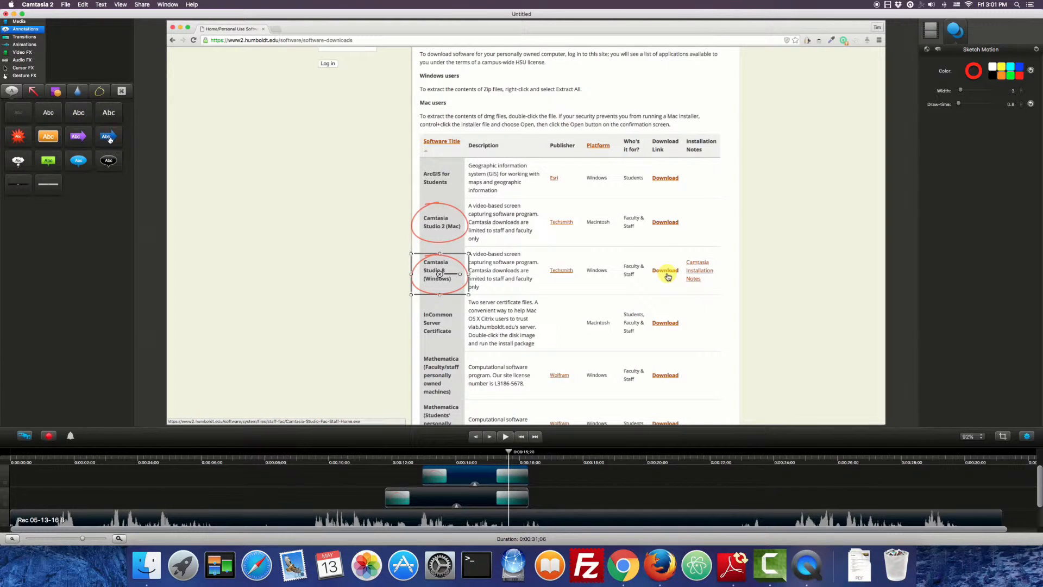
{"action": "left_click_drag", "start_coordinate": [109, 140], "coordinate": [767, 210]}
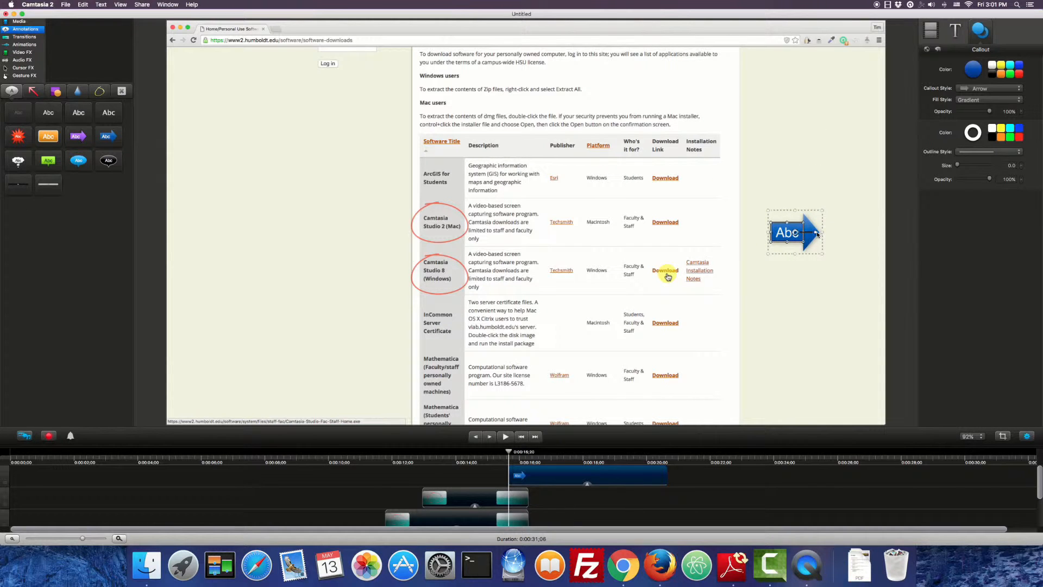
{"action": "left_click_drag", "start_coordinate": [817, 233], "coordinate": [712, 220]}
{"action": "double_click", "coordinate": [712, 220]}
{"action": "type", "text": "F"}
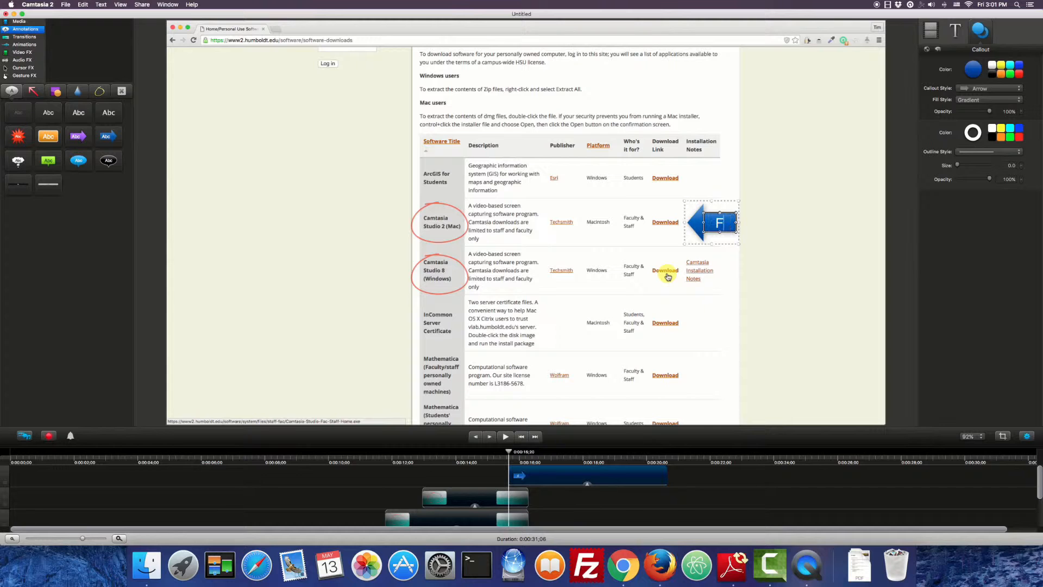
{"action": "type", "text": "or Macs"}
Duplicate the "For Macs" arrow, move the copy beside the Camtasia Studio 8 Download link, and change its text to "For PCs"
{"action": "key", "text": "super+c"}
{"action": "key", "text": "super+v"}
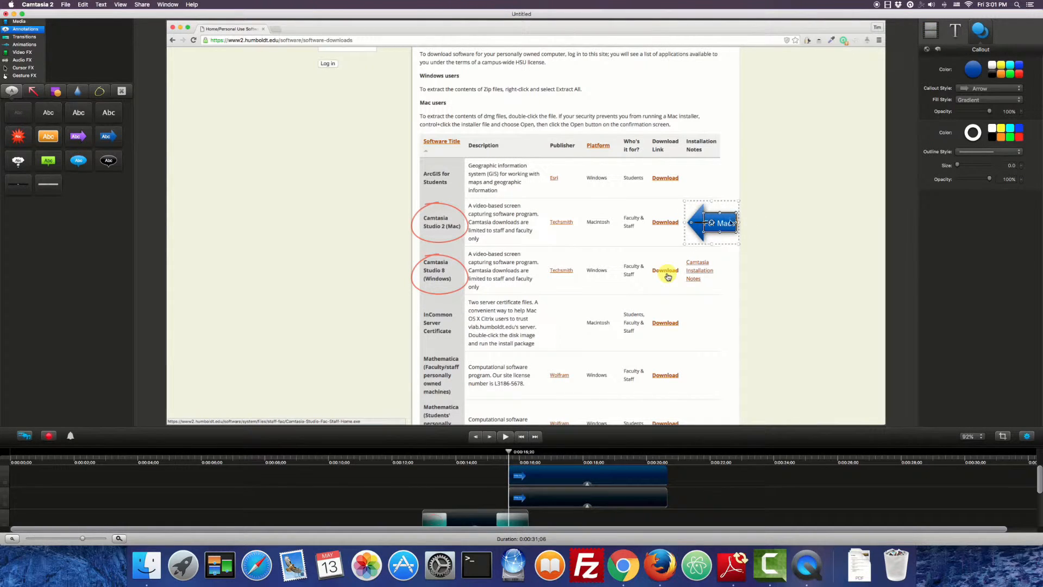
{"action": "left_click_drag", "start_coordinate": [711, 223], "coordinate": [714, 271]}
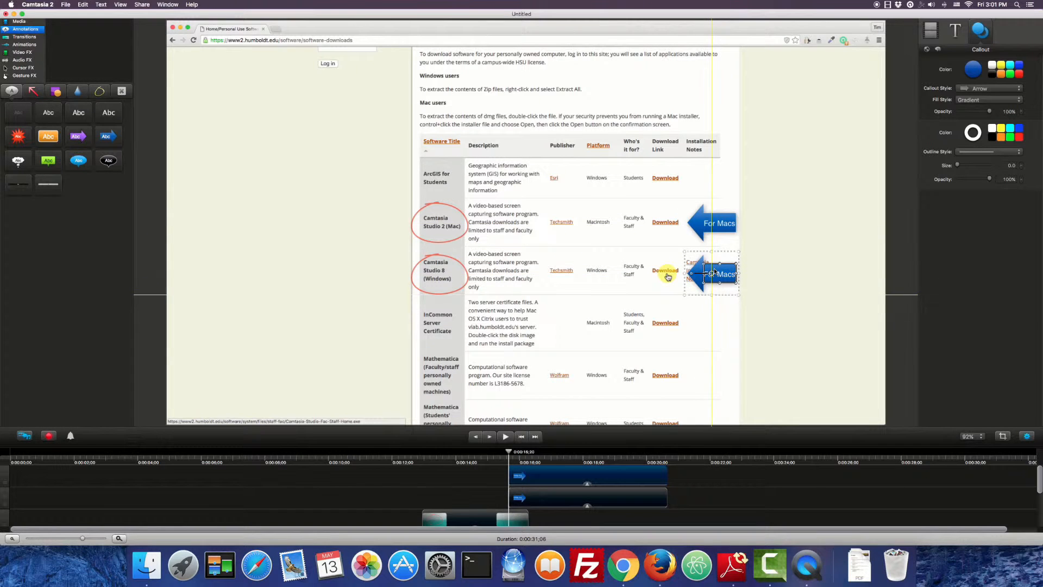
{"action": "double_click", "coordinate": [725, 277]}
{"action": "left_click", "coordinate": [733, 275]}
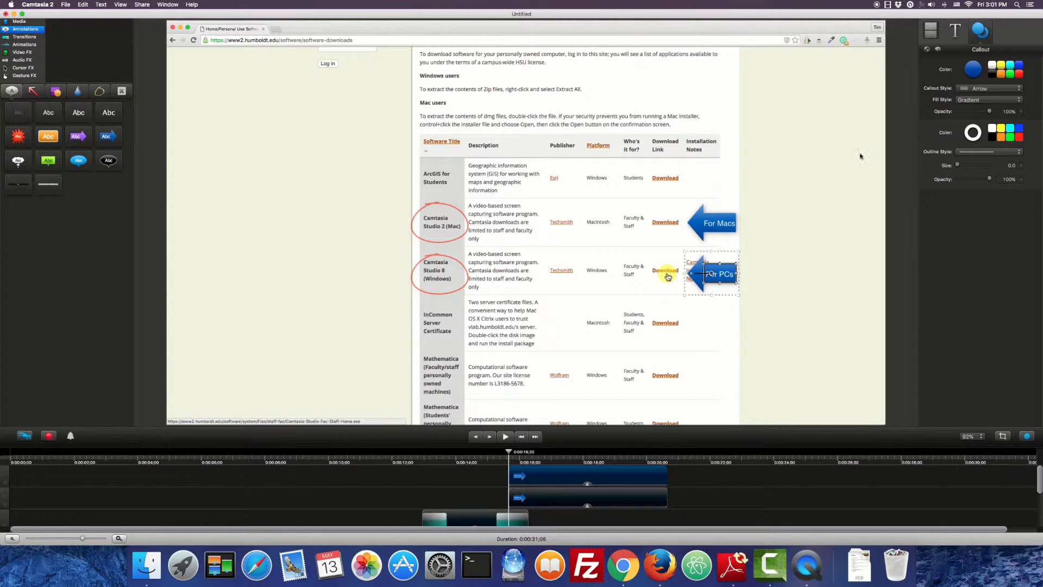
Recolor the "For PCs" arrow callout to a darker green, RGB 33, 157, 33
{"action": "left_click", "coordinate": [1009, 75]}
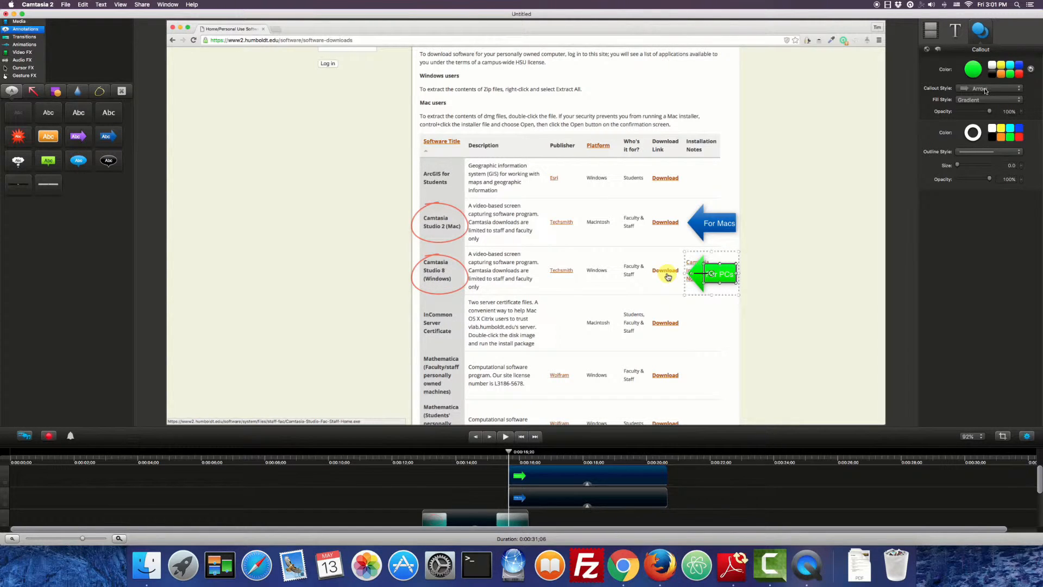
{"action": "left_click", "coordinate": [976, 73]}
{"action": "left_click_drag", "start_coordinate": [1012, 87], "coordinate": [1001, 103]}
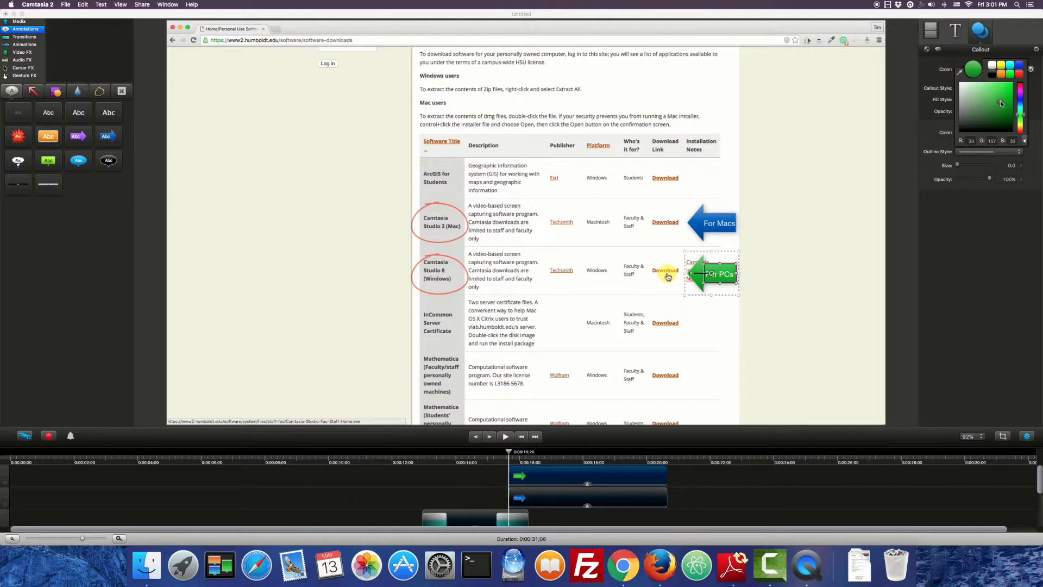
{"action": "left_click", "coordinate": [858, 234]}
Move the "For Macs" arrow clip earlier so it starts at 0:00:14;20, and scrub through the callouts to check their timing
{"action": "left_click_drag", "start_coordinate": [508, 452], "coordinate": [478, 456]}
{"action": "left_click_drag", "start_coordinate": [539, 498], "coordinate": [504, 501]}
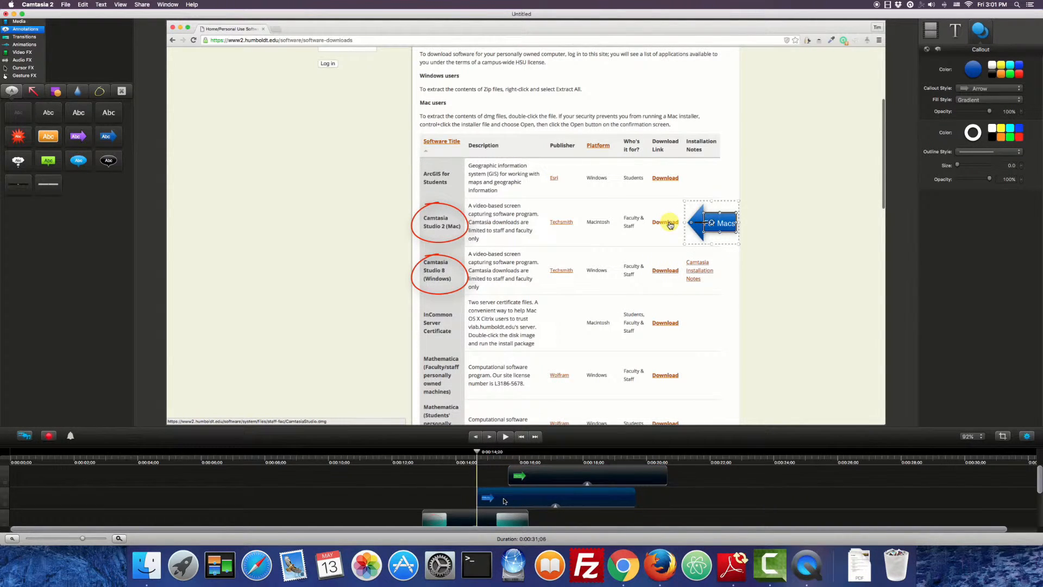
{"action": "left_click_drag", "start_coordinate": [478, 455], "coordinate": [525, 459]}
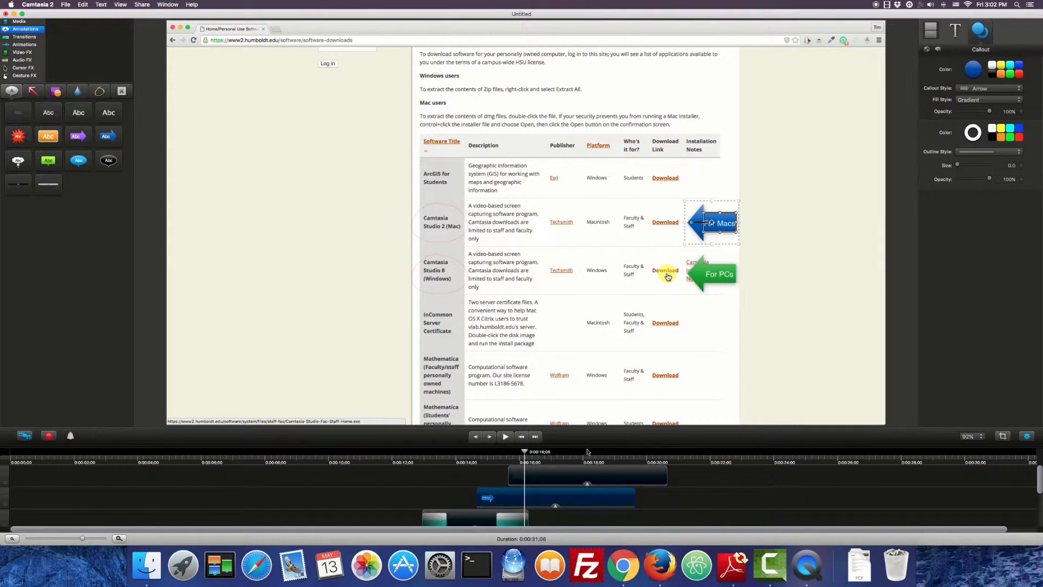
Enlarge the timeline area, extend the video clip to about 0:00:18, and make all four annotation clips end together just before 0:00:17
{"action": "left_click_drag", "start_coordinate": [688, 450], "coordinate": [671, 386]}
{"action": "left_click_drag", "start_coordinate": [520, 514], "coordinate": [578, 514]}
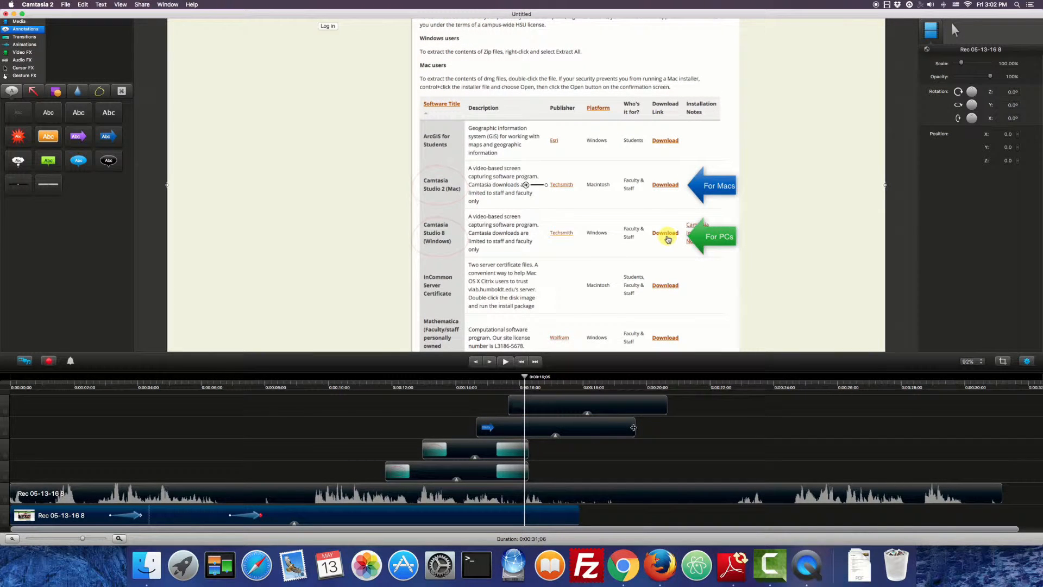
{"action": "left_click_drag", "start_coordinate": [633, 427], "coordinate": [540, 433]}
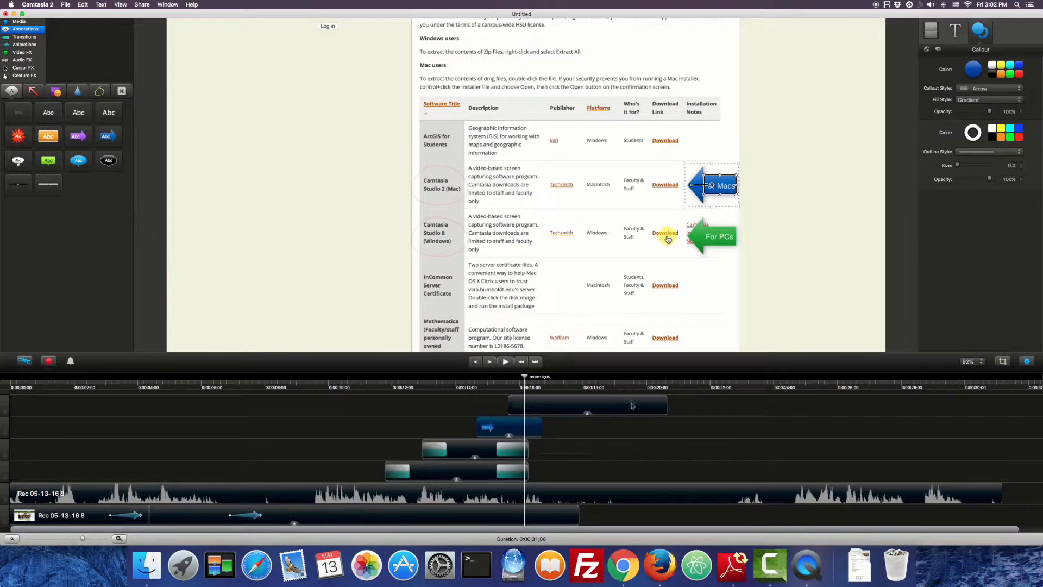
{"action": "left_click_drag", "start_coordinate": [665, 407], "coordinate": [541, 413]}
{"action": "mouse_move", "coordinate": [527, 450]}
{"action": "left_mouse_down"}
{"action": "mouse_move", "coordinate": [539, 451]}
{"action": "mouse_move", "coordinate": [542, 470]}
{"action": "left_mouse_up"}
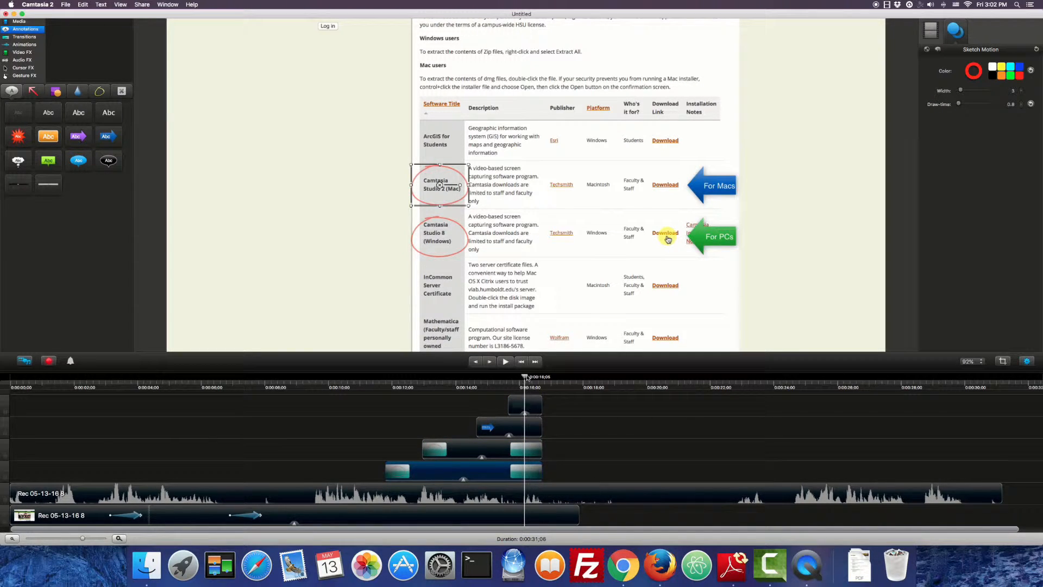
Preview the annotated section of the video from 0:00:10;10 through the end of the callouts
{"action": "left_click_drag", "start_coordinate": [525, 379], "coordinate": [338, 379]}
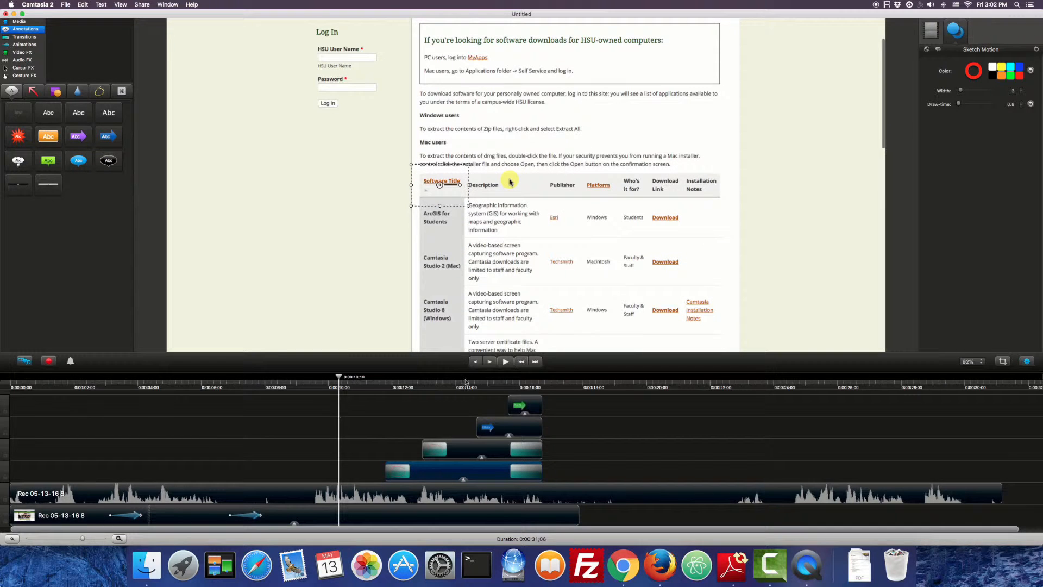
{"action": "left_click", "coordinate": [500, 365]}
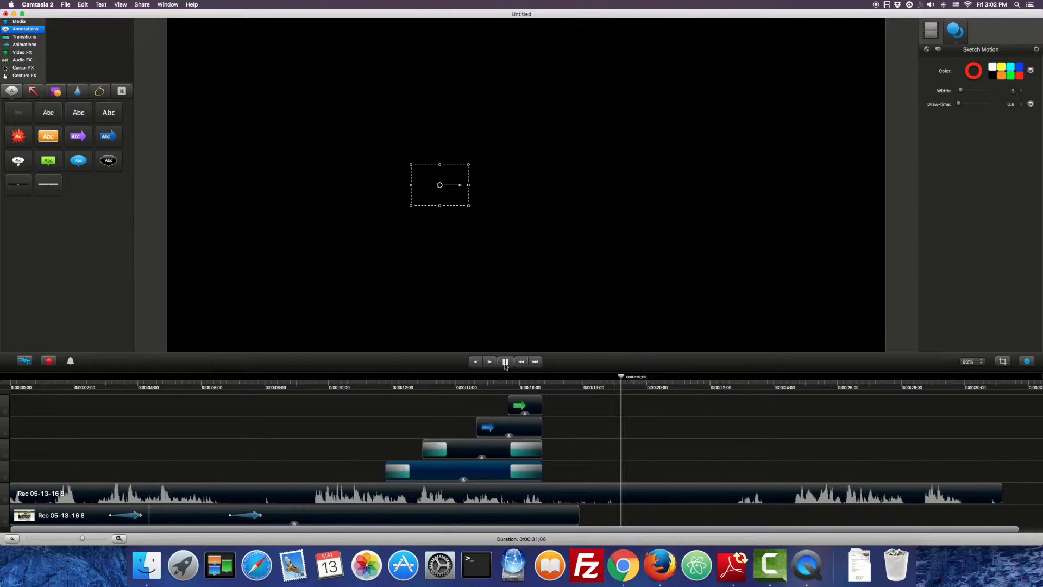
{"action": "left_click", "coordinate": [505, 363]}
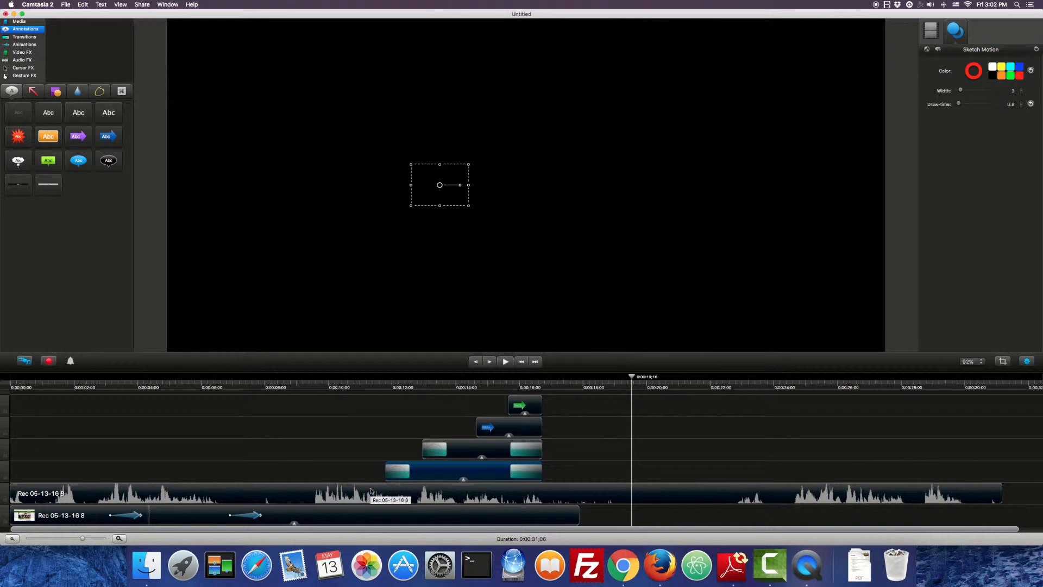
Play the recorded audio from near the beginning to find the cut point, and trim off everything before about 0:00:09;13
{"action": "left_click", "coordinate": [299, 497]}
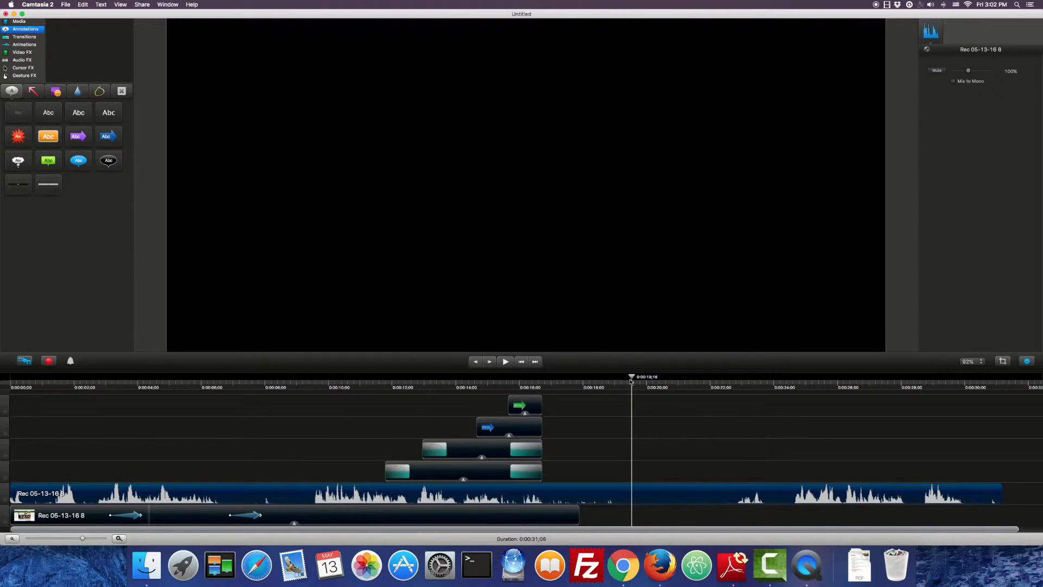
{"action": "left_click_drag", "start_coordinate": [630, 381], "coordinate": [26, 380]}
{"action": "left_click", "coordinate": [505, 361]}
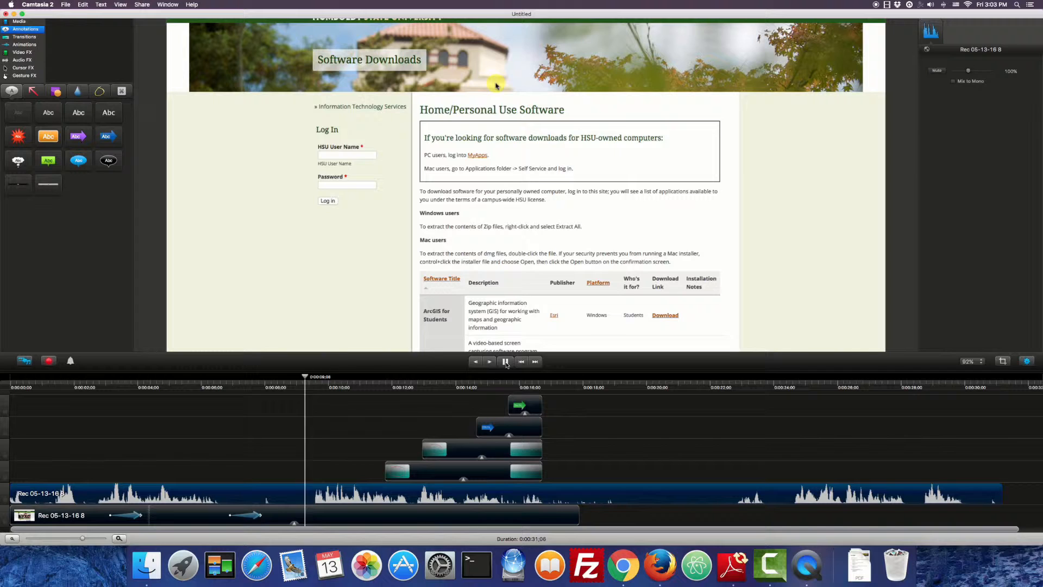
{"action": "left_click", "coordinate": [505, 361]}
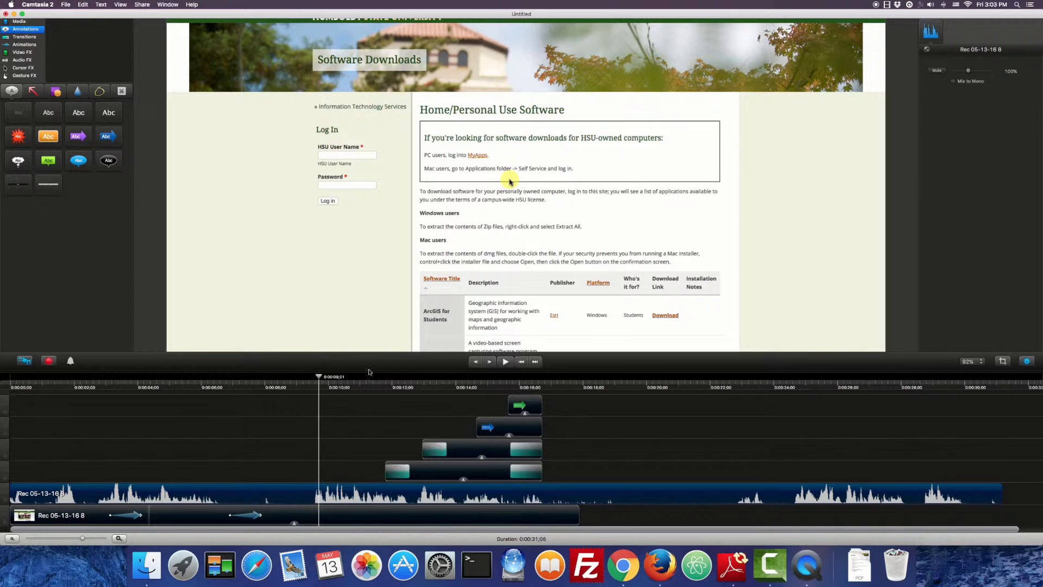
{"action": "left_click_drag", "start_coordinate": [318, 377], "coordinate": [309, 376]}
{"action": "left_click_drag", "start_coordinate": [13, 493], "coordinate": [75, 488]}
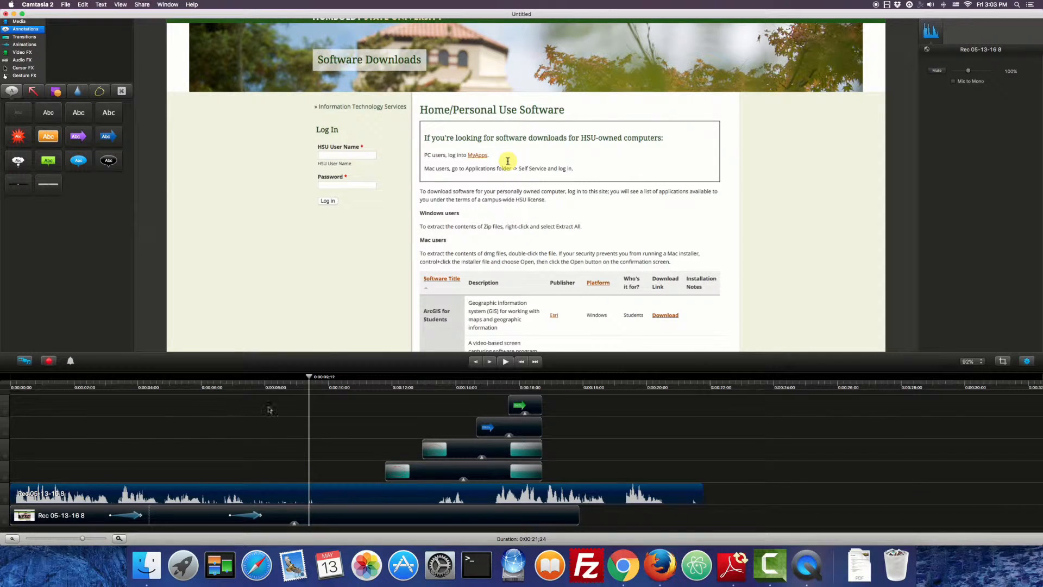
Split the audio clip at about 0:00:10;00 and 0:00:13;06, and delete the section between the two cuts
{"action": "left_click_drag", "start_coordinate": [311, 379], "coordinate": [435, 388]}
{"action": "right_click", "coordinate": [331, 380]}
{"action": "left_click", "coordinate": [338, 381]}
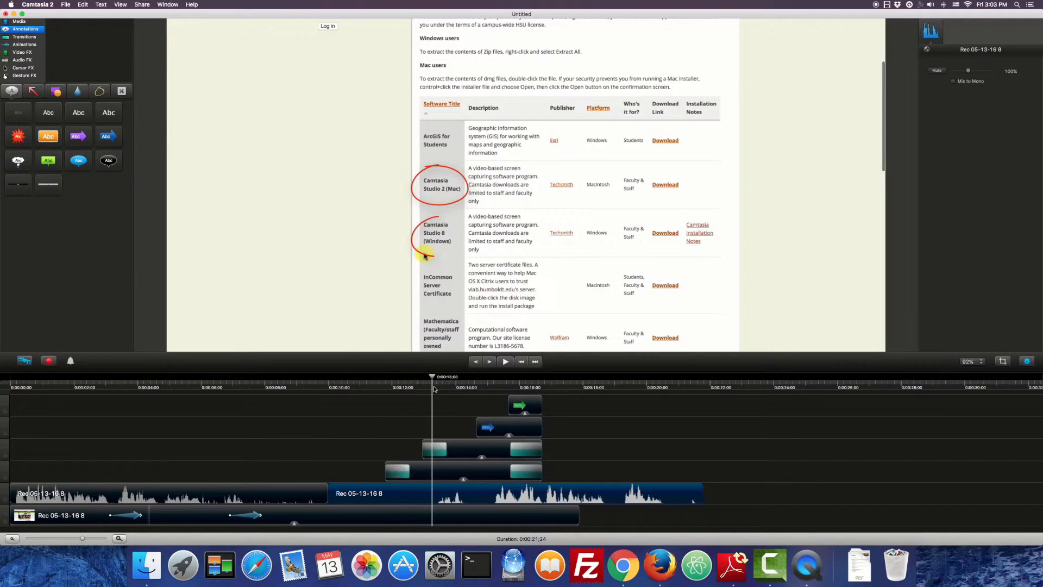
{"action": "right_click", "coordinate": [433, 378]}
{"action": "left_click", "coordinate": [441, 380]}
{"action": "left_click", "coordinate": [415, 494]}
{"action": "key", "text": "Delete"}
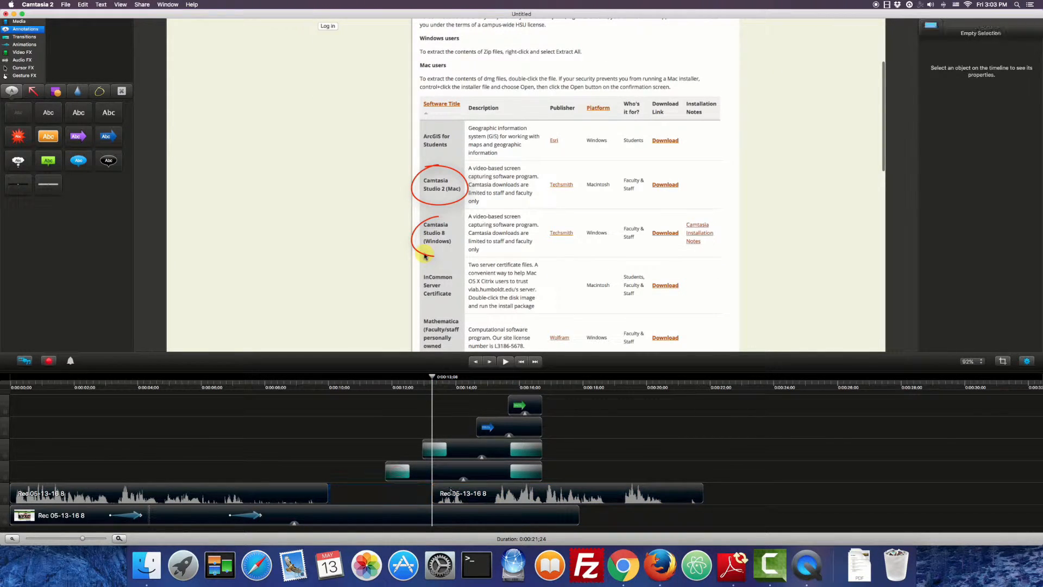
Close the audio gap, trim the audio's end to match the video clip's end, and join the two audio pieces
{"action": "left_click_drag", "start_coordinate": [462, 495], "coordinate": [357, 495]}
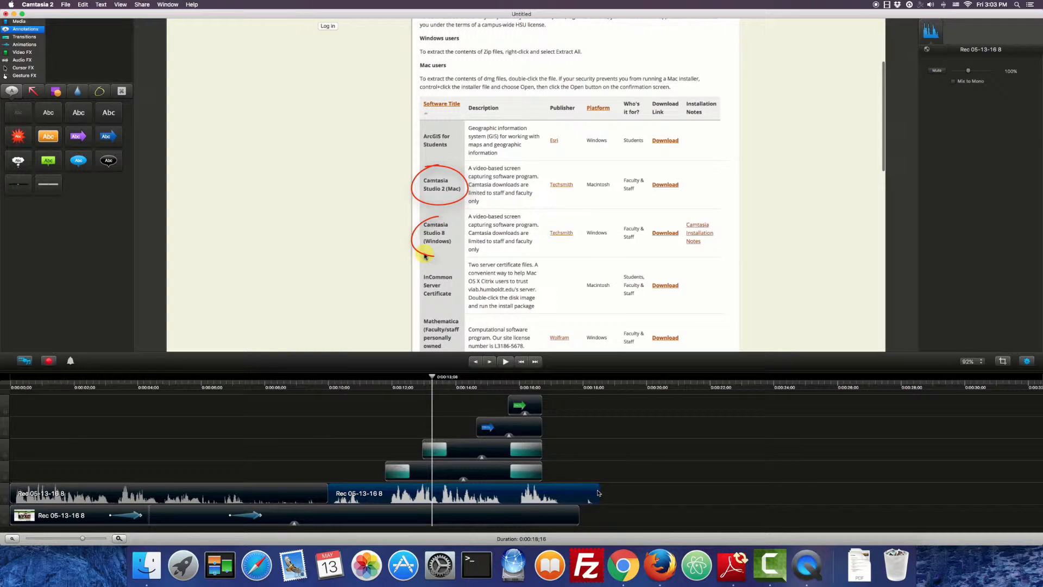
{"action": "left_click_drag", "start_coordinate": [598, 492], "coordinate": [579, 493]}
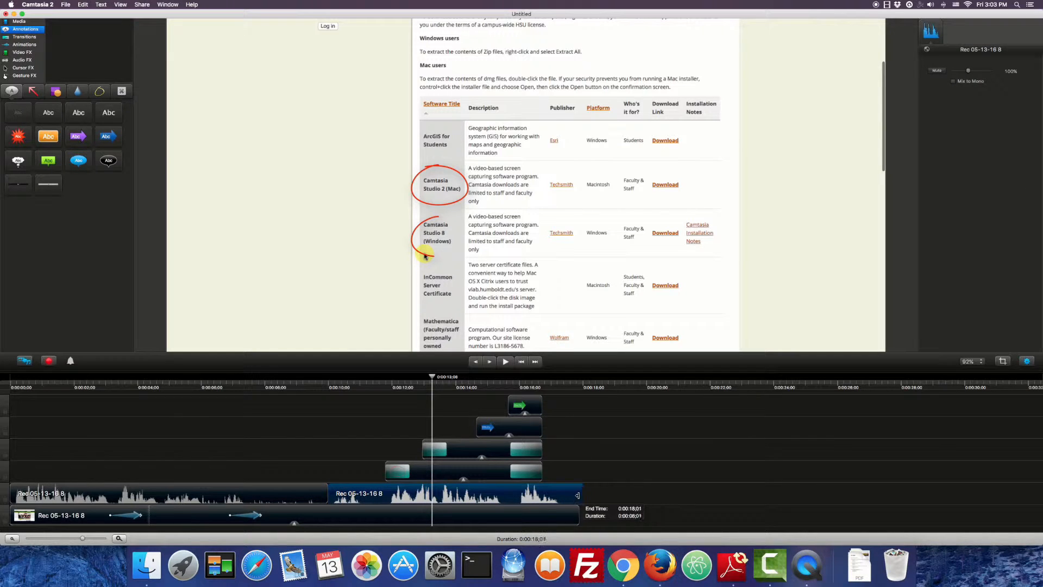
{"action": "left_click", "coordinate": [317, 493], "text": "shift"}
{"action": "right_click", "coordinate": [317, 494]}
{"action": "left_click", "coordinate": [341, 509]}
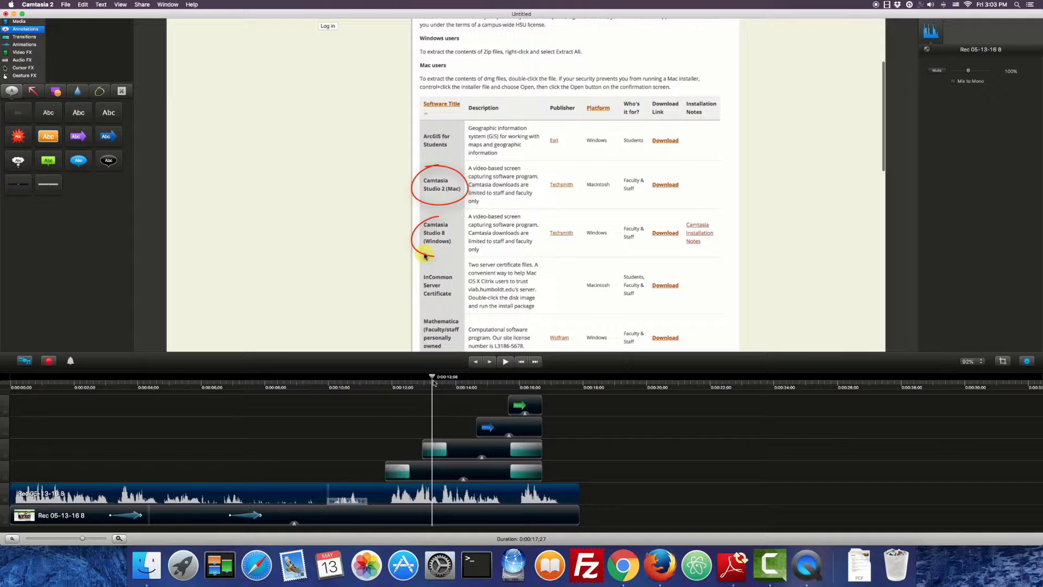
Return the playhead to the start and apply the Captions audio effect to the audio clip
{"action": "left_click", "coordinate": [521, 362]}
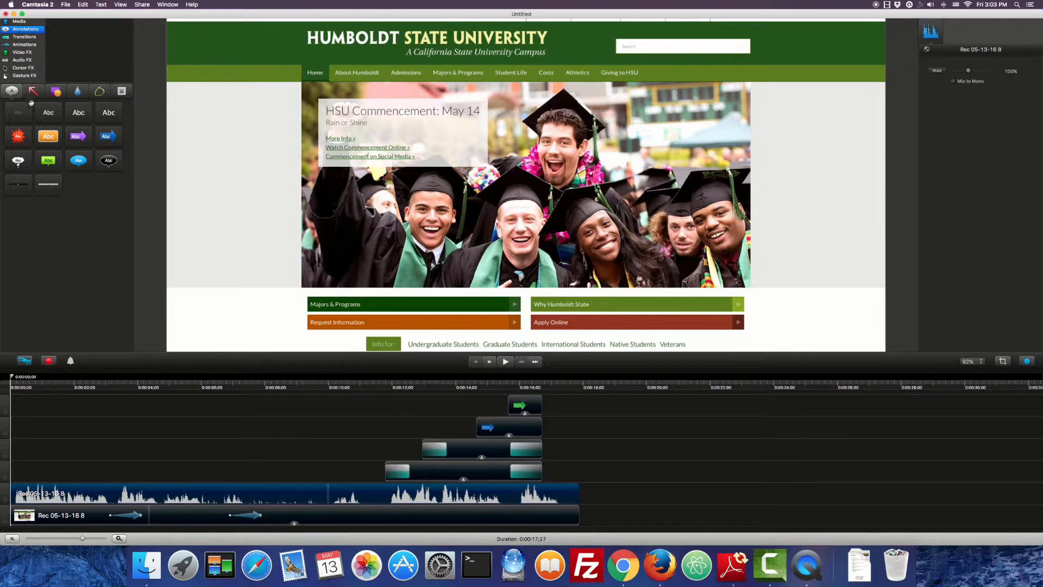
{"action": "left_click", "coordinate": [20, 60]}
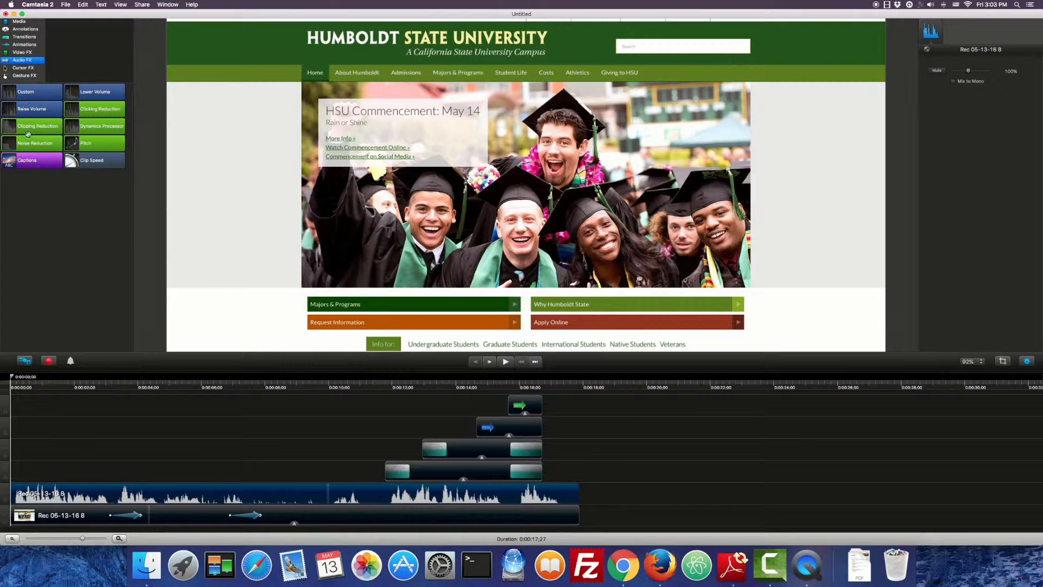
{"action": "left_click", "coordinate": [26, 163]}
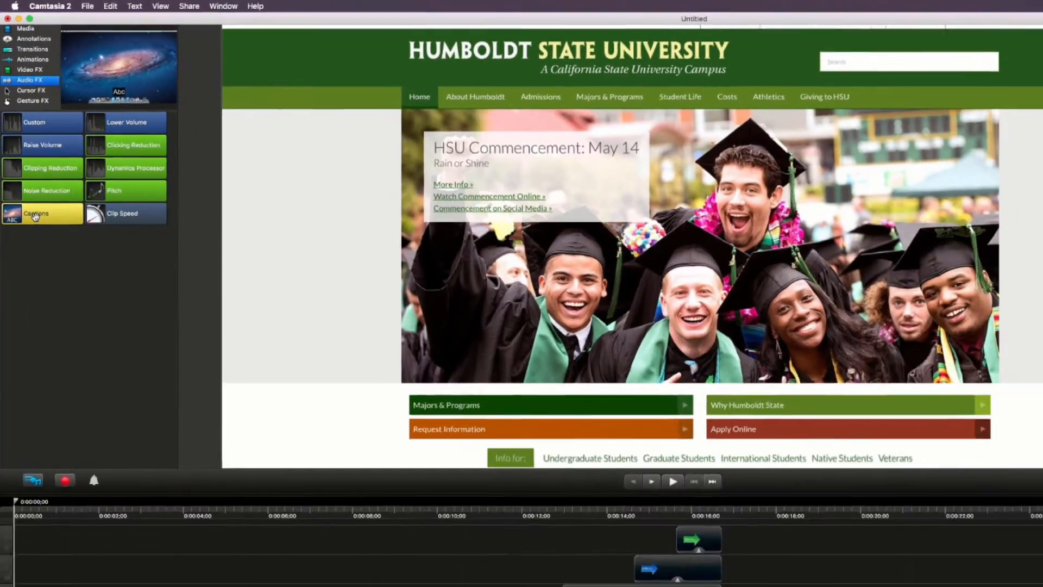
{"action": "left_click_drag", "start_coordinate": [32, 160], "coordinate": [46, 492]}
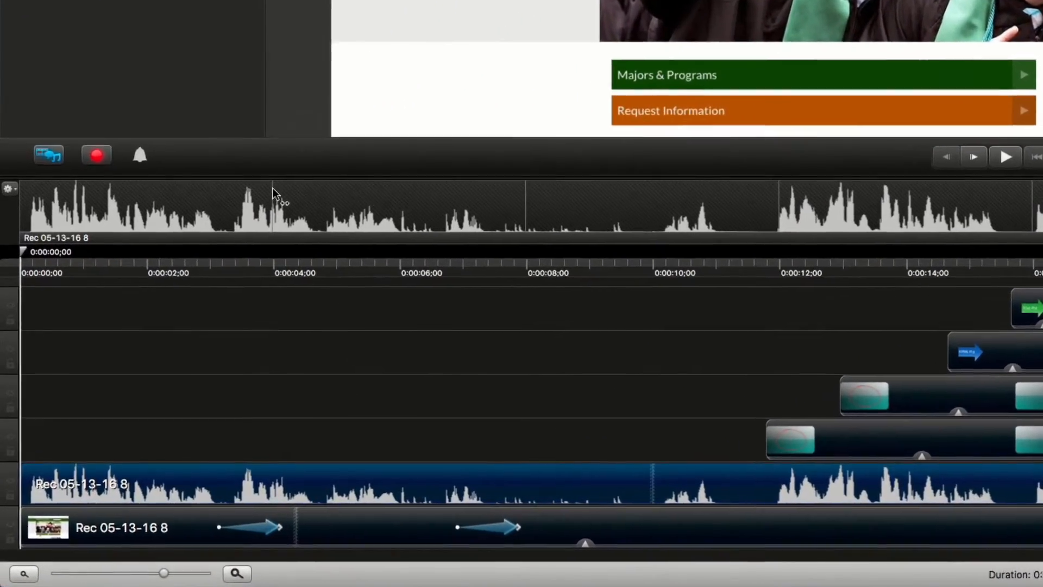
Fit the caption segments to the speech: second from about 3.3 s to 7.4 s, fourth shortened to 4.1 s
{"action": "left_click", "coordinate": [182, 262]}
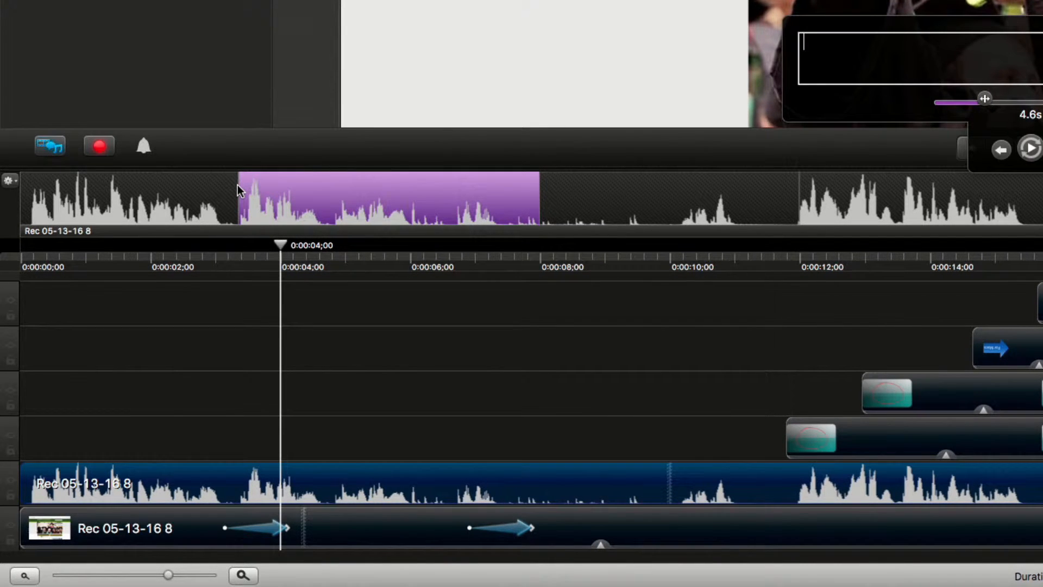
{"action": "left_click_drag", "start_coordinate": [237, 185], "coordinate": [234, 185]}
{"action": "left_click_drag", "start_coordinate": [540, 207], "coordinate": [451, 197]}
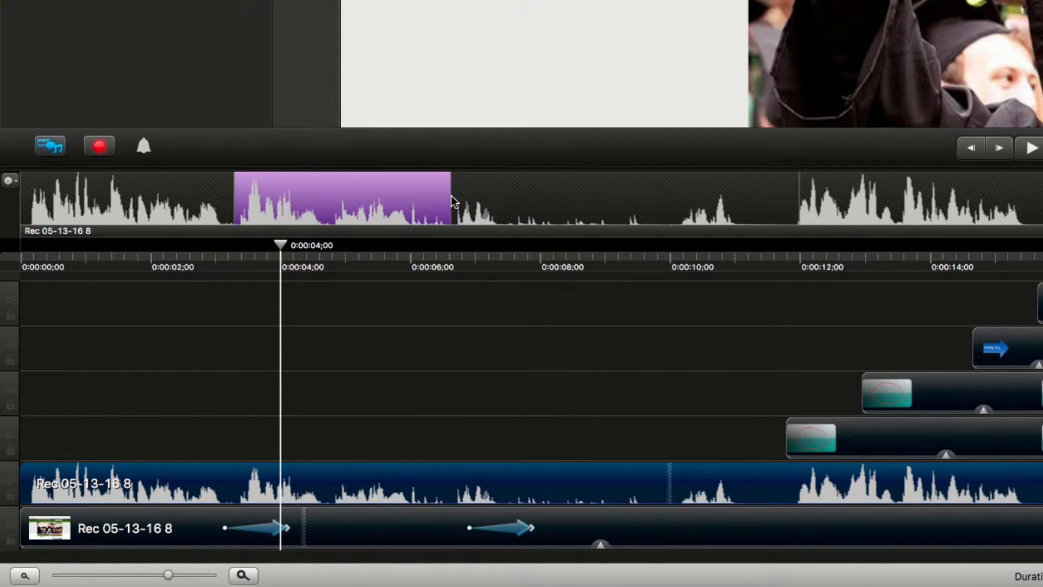
{"action": "left_click_drag", "start_coordinate": [450, 196], "coordinate": [503, 200]}
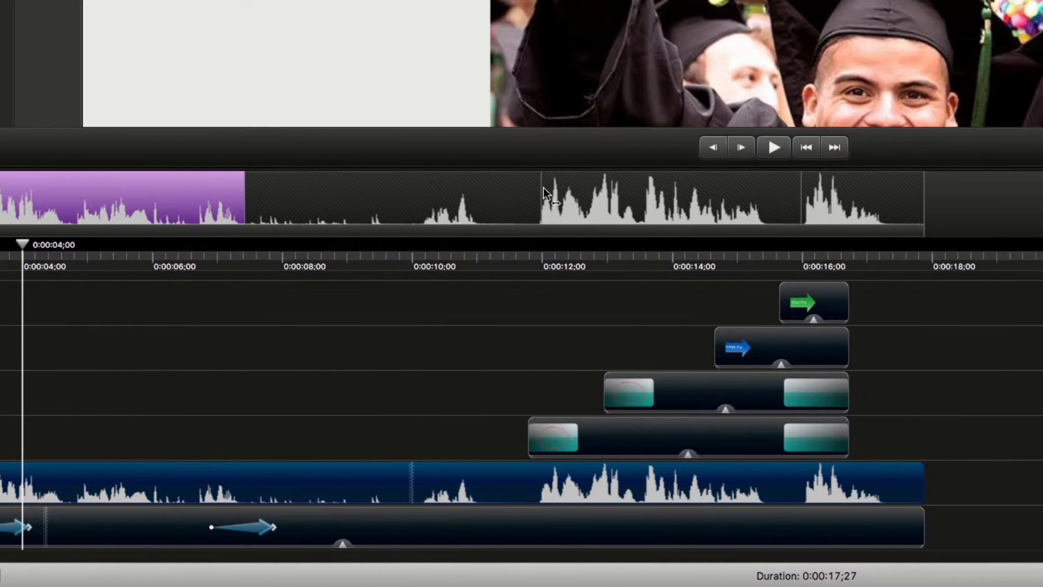
{"action": "left_click", "coordinate": [546, 193]}
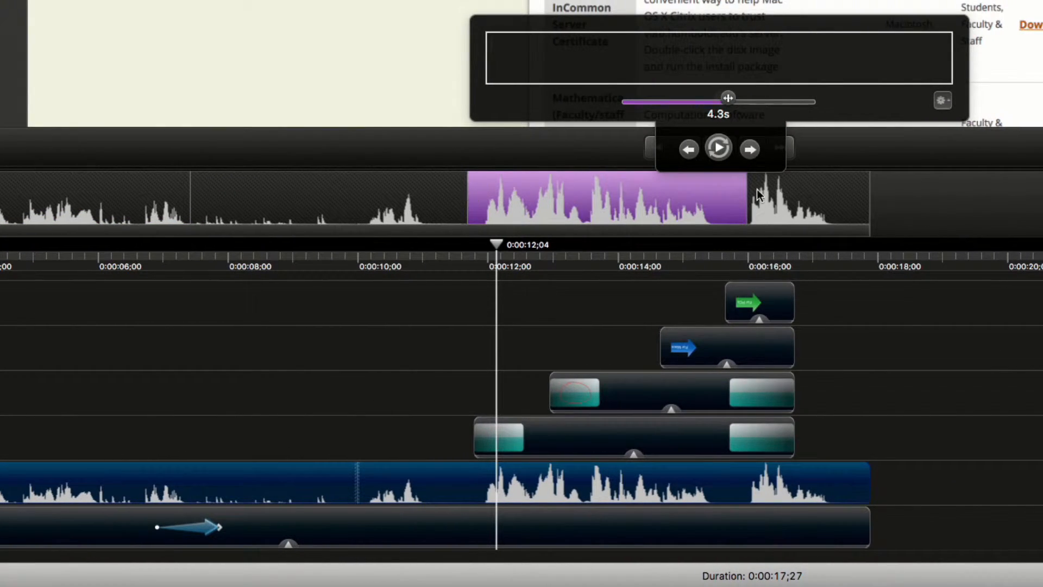
{"action": "left_click_drag", "start_coordinate": [747, 194], "coordinate": [734, 194]}
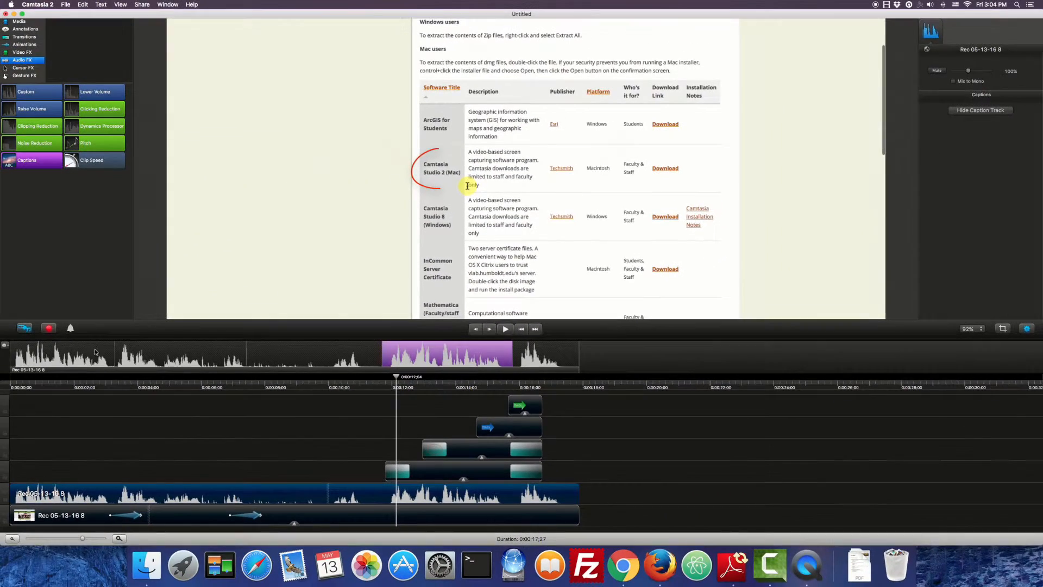
Caption the first segment "I'm going to create a simple video showing people where they can go", replaying it to check the wording
{"action": "left_click", "coordinate": [77, 340]}
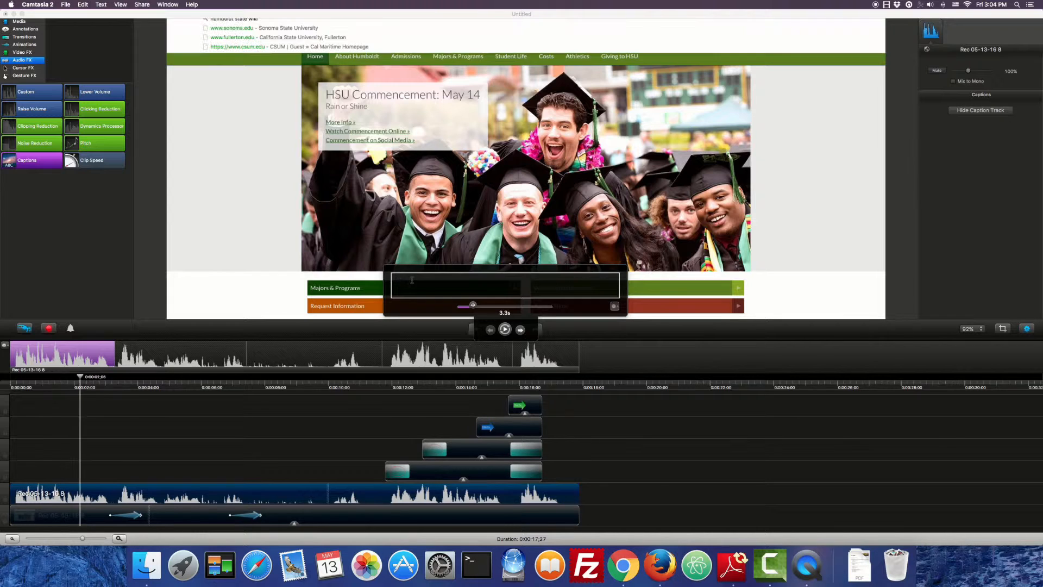
{"action": "type", "text": "I'm"}
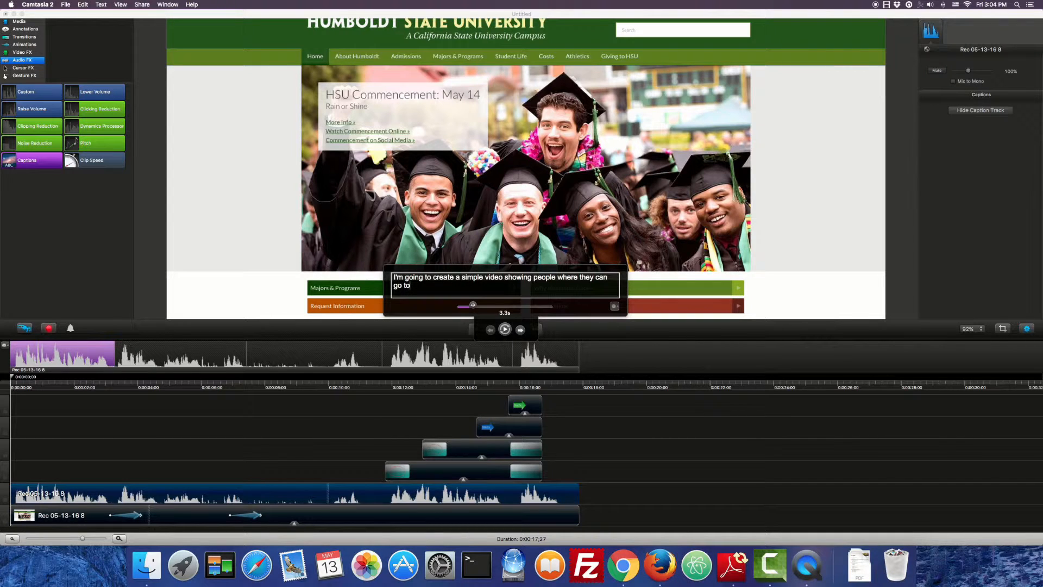
{"action": "left_click", "coordinate": [505, 330]}
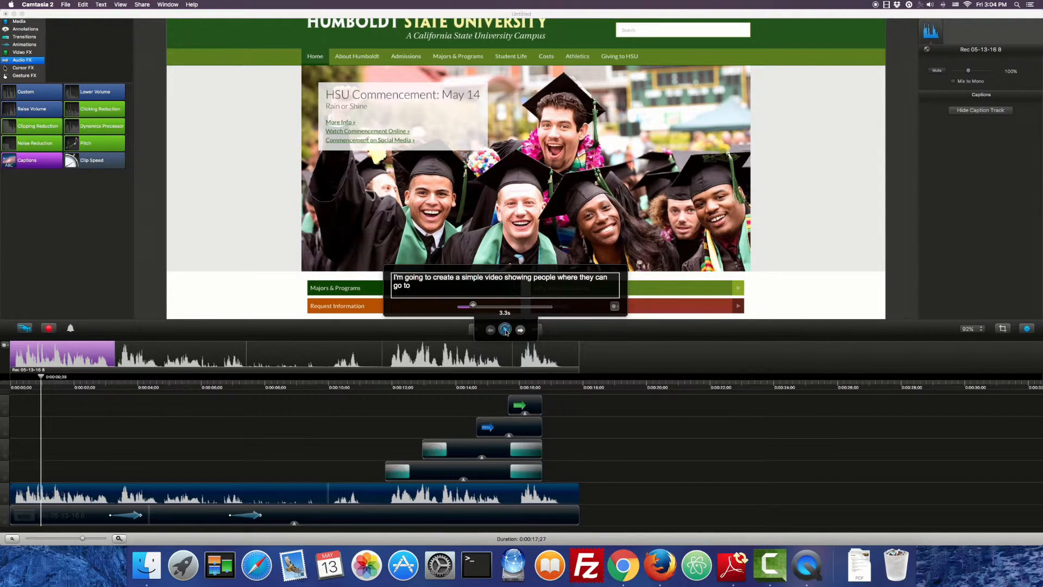
{"action": "left_click", "coordinate": [506, 330]}
{"action": "key", "text": "BackSpace"}
{"action": "key", "text": "BackSpace"}
Caption the second segment "to download software from the HSU website." and the third segment "I'll just do a quick"
{"action": "left_click", "coordinate": [156, 349]}
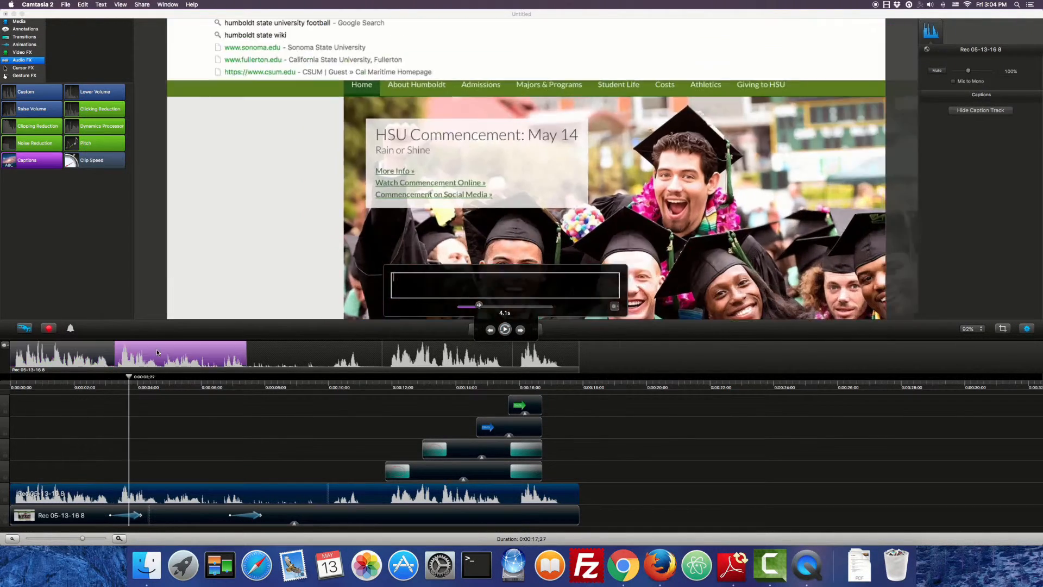
{"action": "type", "text": "to download software from the HSU website."}
{"action": "left_click", "coordinate": [333, 348]}
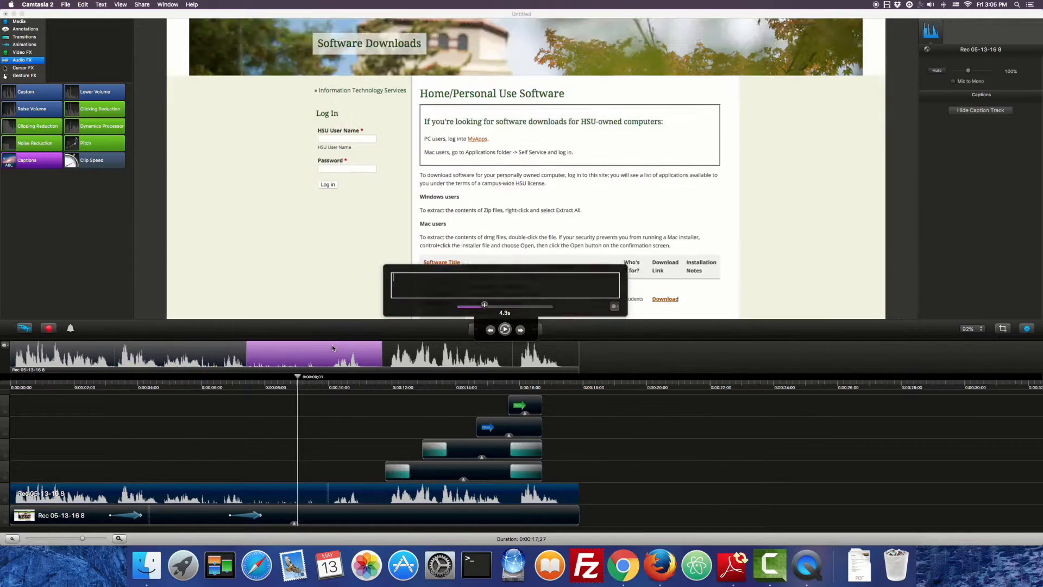
{"action": "type", "text": "I'll just do a quick"}
Caption the fourth segment "overview of where they can download the different versions of Camtasia" and the last one "and then I'm done with my video"
{"action": "left_click", "coordinate": [467, 348]}
{"action": "left_click", "coordinate": [505, 329]}
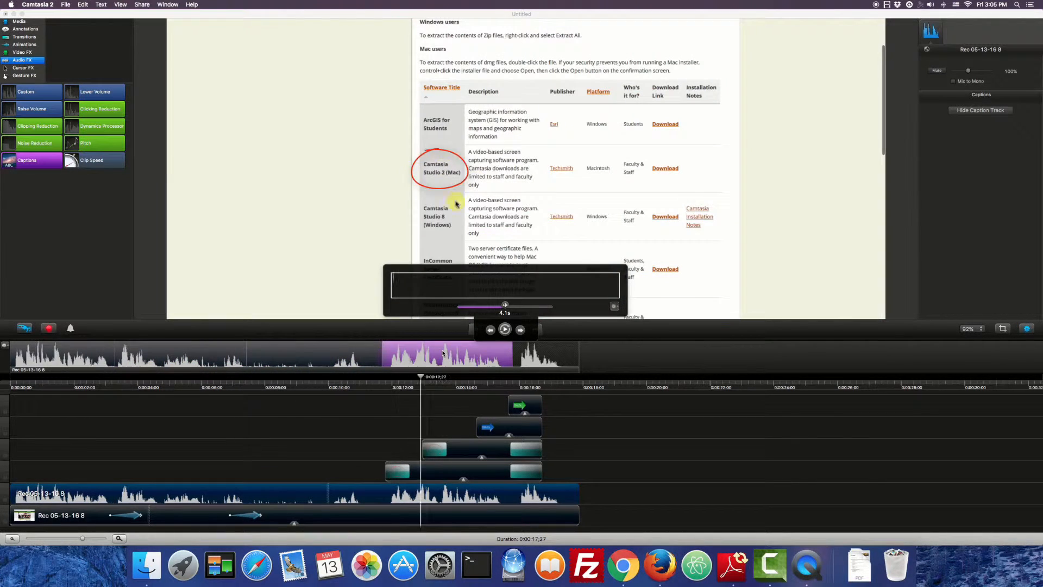
{"action": "type", "text": "overview of where they can download the different versions of Camtasia"}
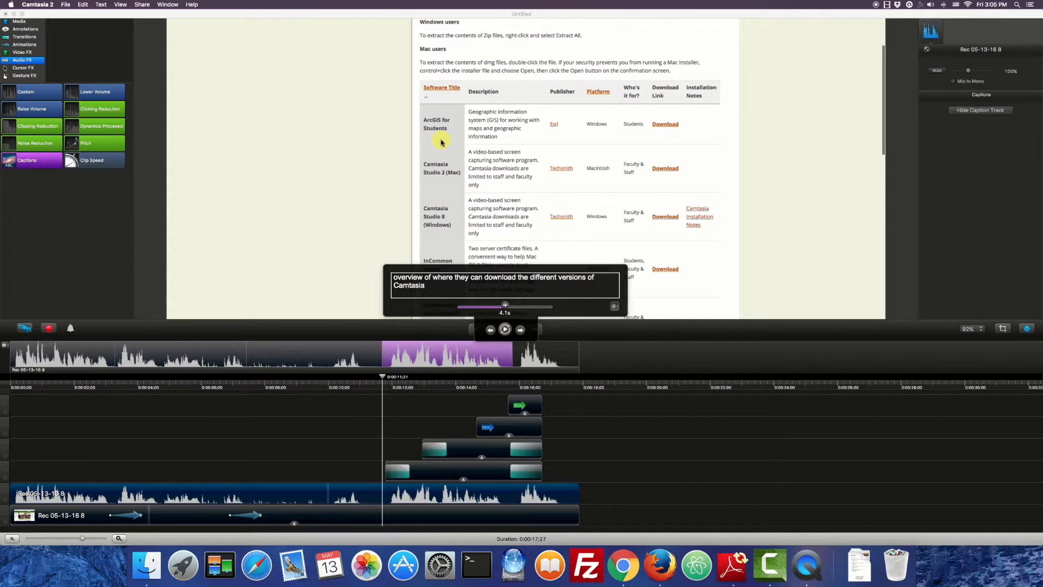
{"action": "key", "text": "Tab"}
{"action": "type", "text": "and then I'm done with my vide"}
{"action": "left_click", "coordinate": [565, 417]}
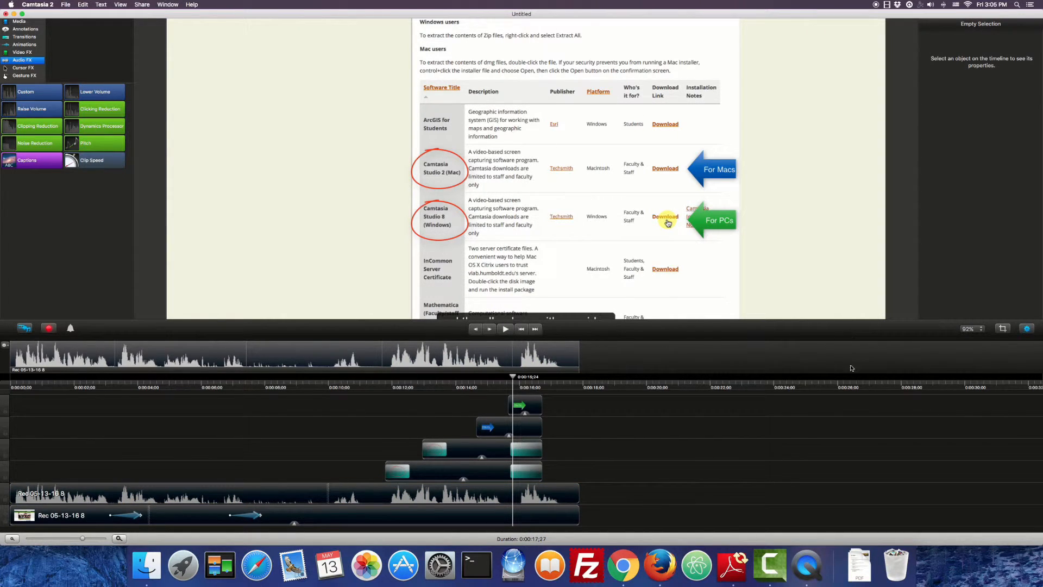
Enlarge the preview area and play the video from the beginning to about 0:00:10 to check the captions
{"action": "left_click_drag", "start_coordinate": [845, 340], "coordinate": [855, 409]}
{"action": "left_click", "coordinate": [521, 400]}
{"action": "left_click", "coordinate": [508, 401]}
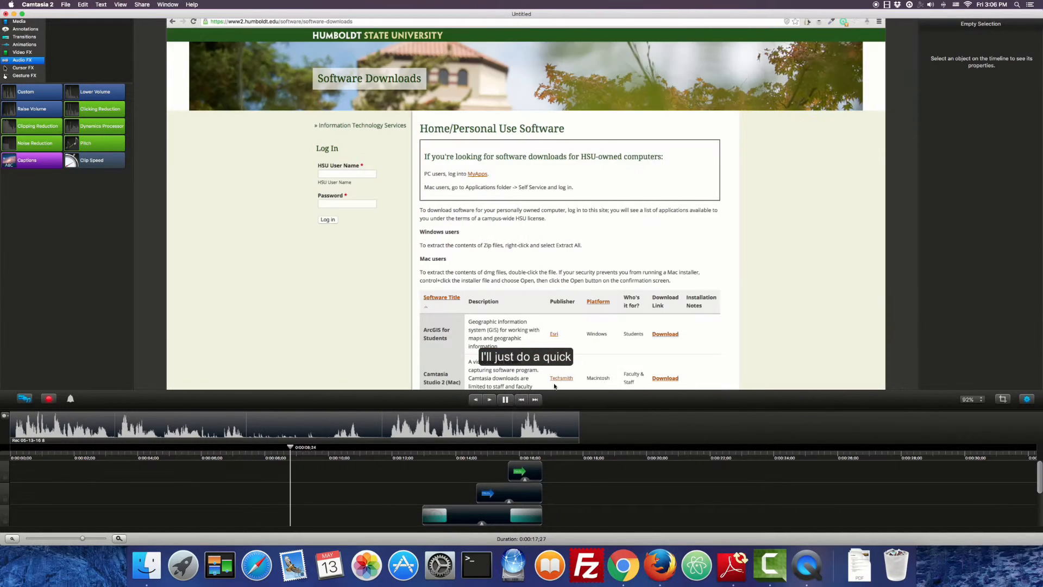
{"action": "key", "text": "space"}
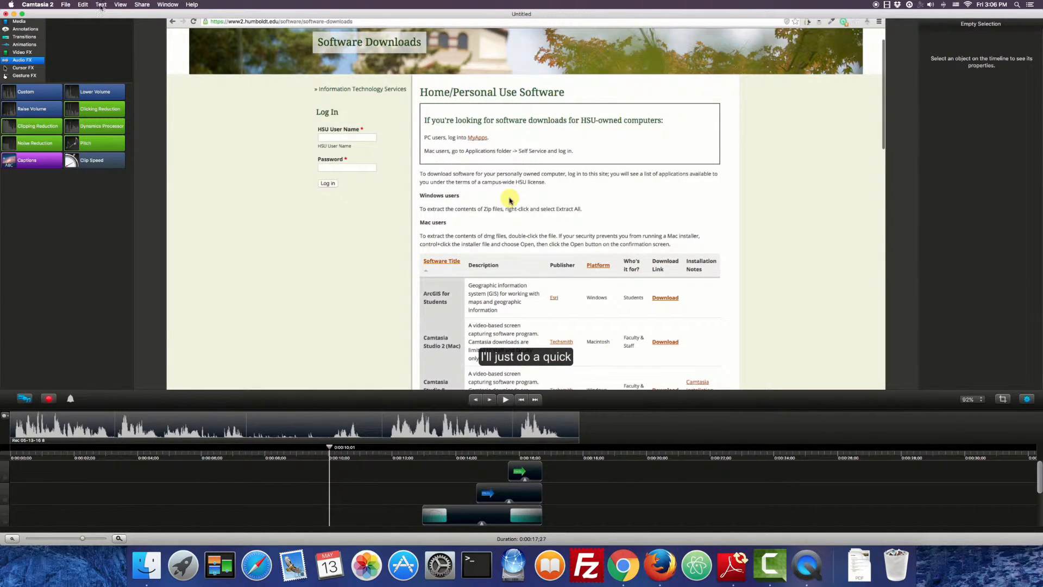
Export the captions in SRT format to the Movies folder under the name "software"
{"action": "left_click", "coordinate": [136, 5]}
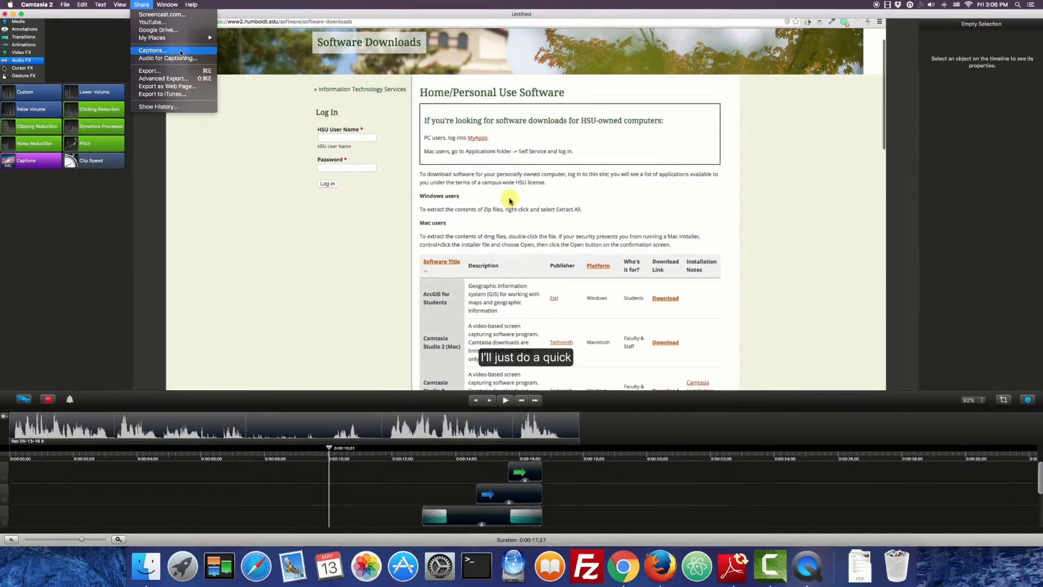
{"action": "left_click", "coordinate": [180, 52]}
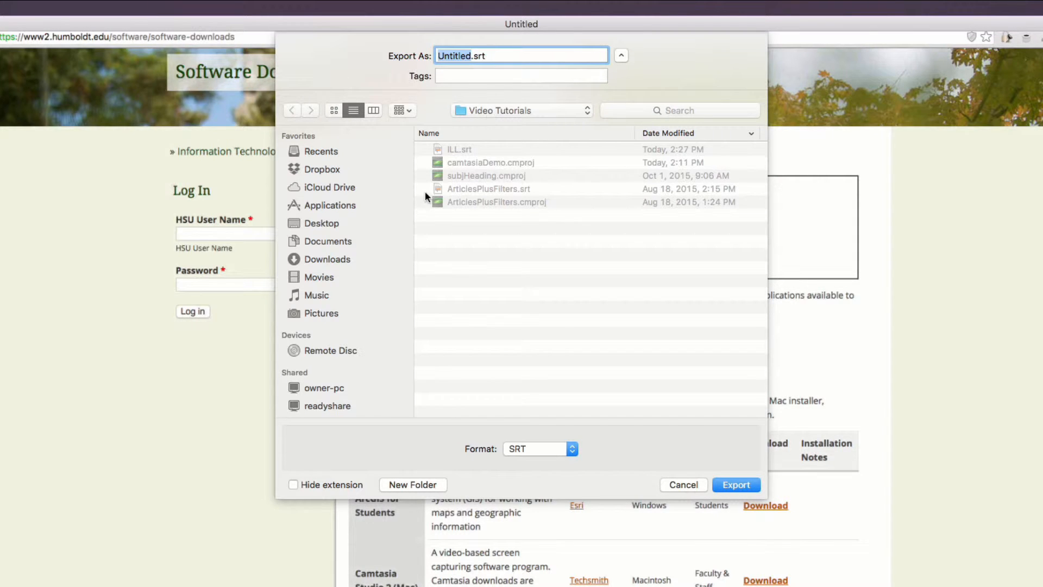
{"action": "left_click", "coordinate": [319, 277]}
{"action": "type", "text": "software"}
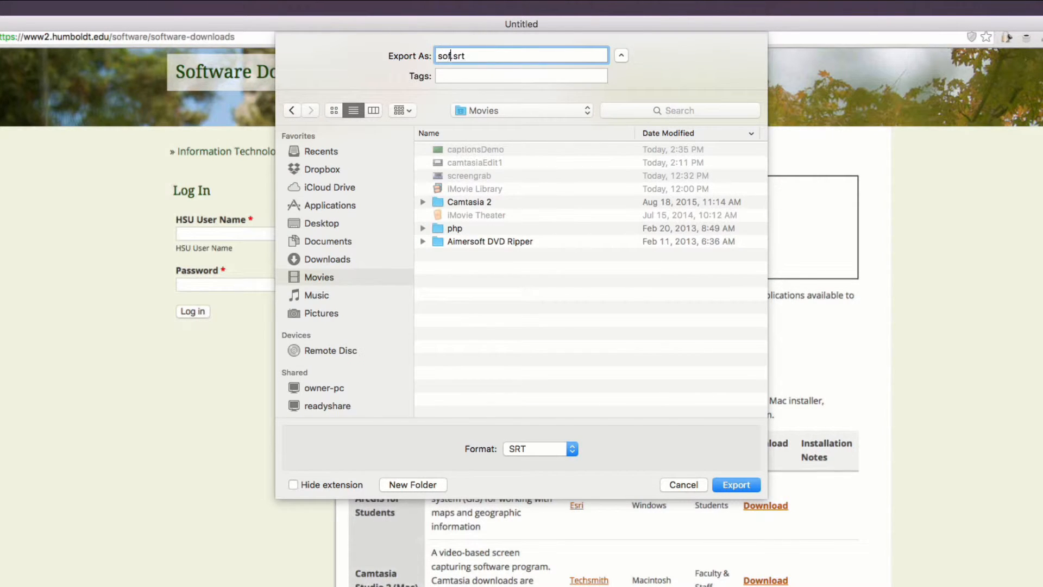
{"action": "left_click", "coordinate": [736, 484]}
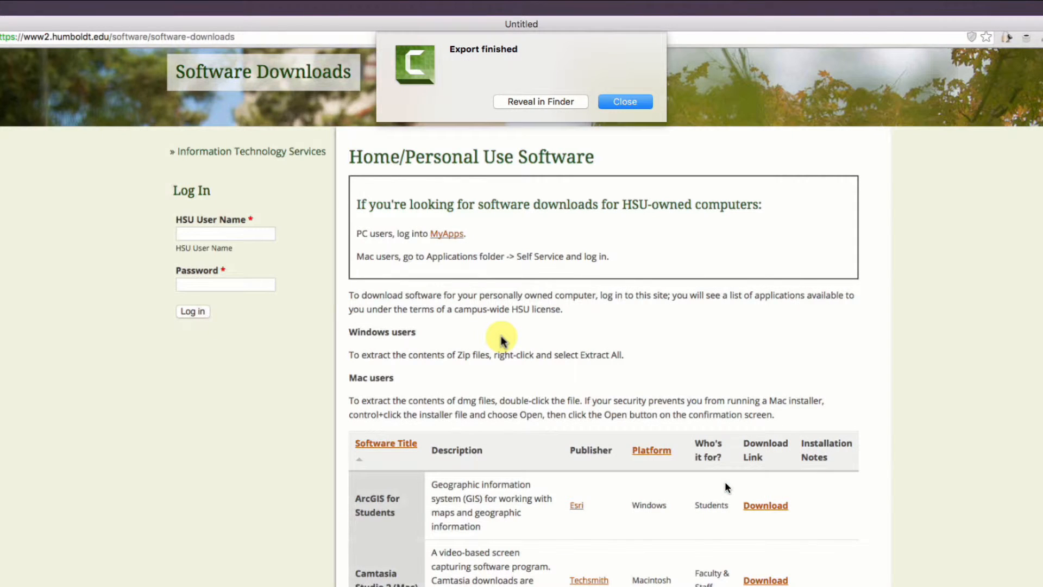
{"action": "left_click", "coordinate": [618, 100]}
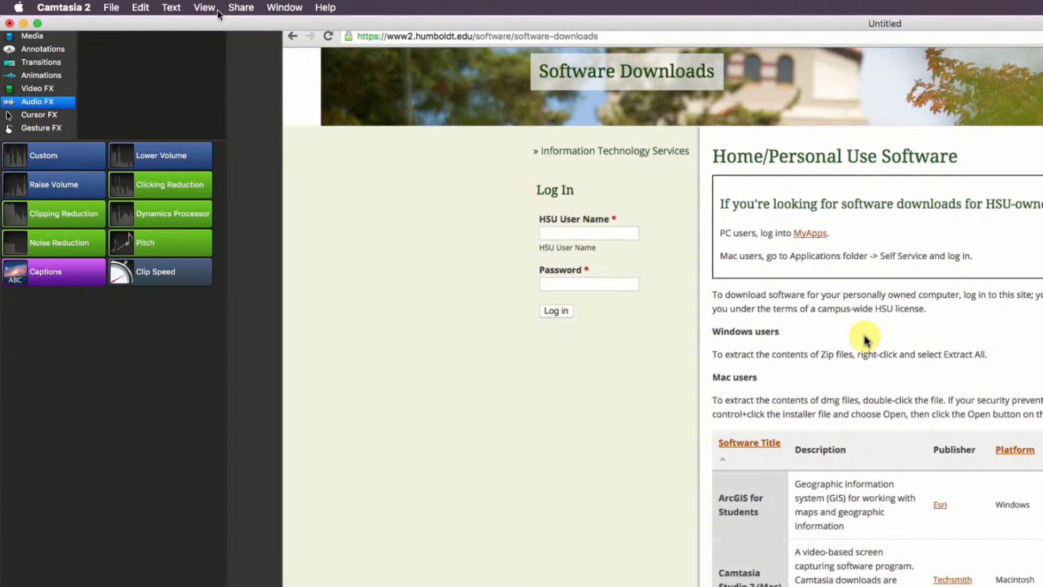
Share the video to YouTube with the title "Camtasia Downlaod" and Public privacy, dismissing the captions upload message
{"action": "left_click", "coordinate": [240, 7]}
{"action": "left_click", "coordinate": [246, 40]}
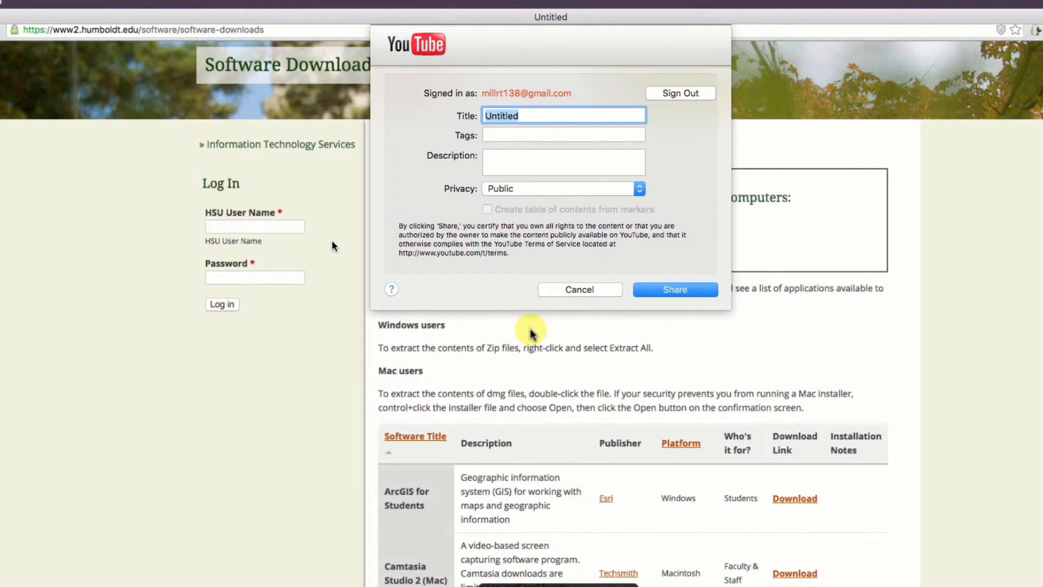
{"action": "type", "text": "Ca"}
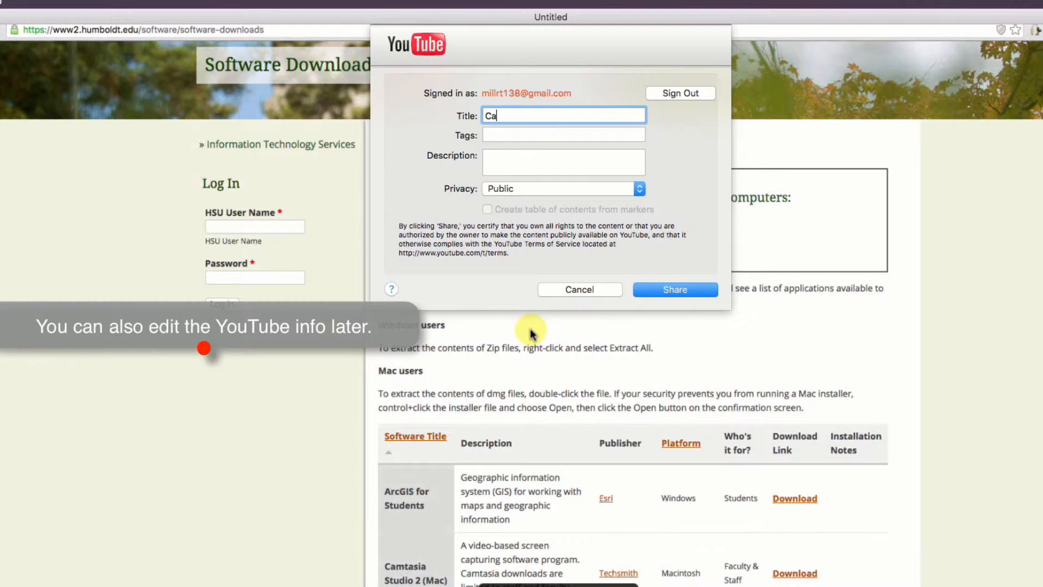
{"action": "type", "text": "mtasia Downlaod"}
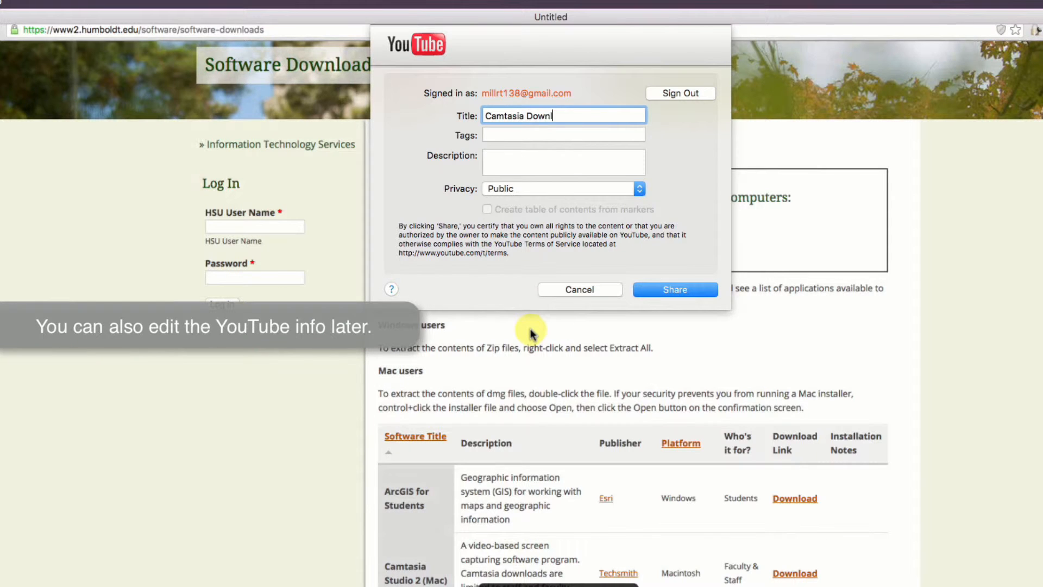
{"action": "left_click", "coordinate": [672, 288]}
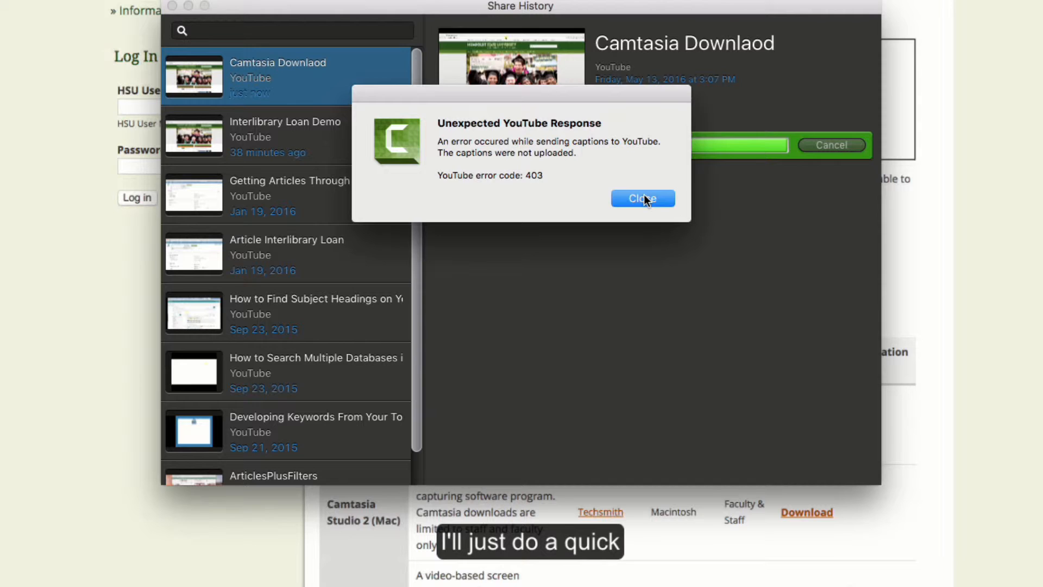
{"action": "left_click", "coordinate": [643, 198]}
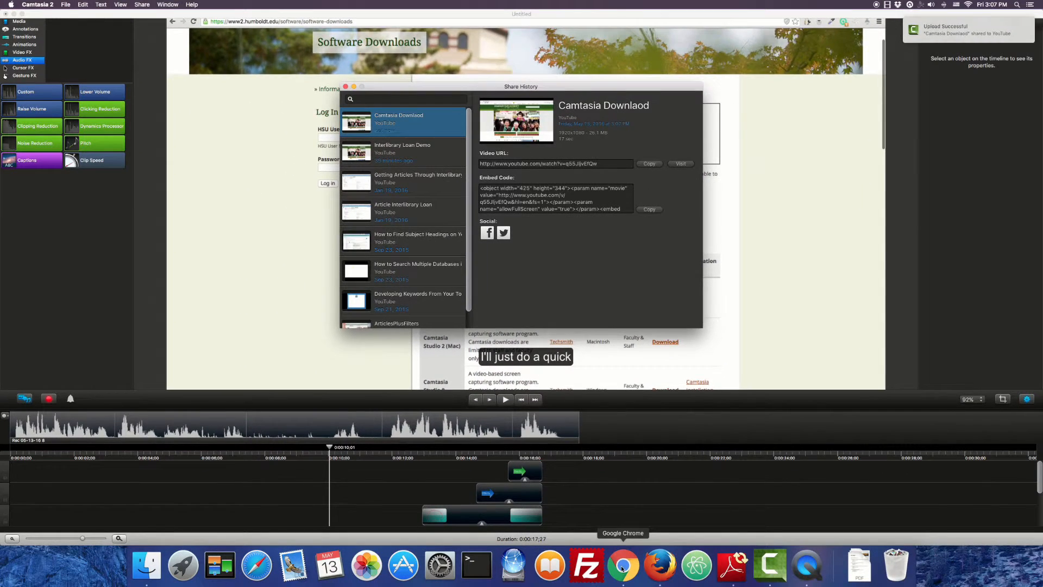
{"action": "left_click", "coordinate": [622, 567]}
{"action": "left_click", "coordinate": [364, 39]}
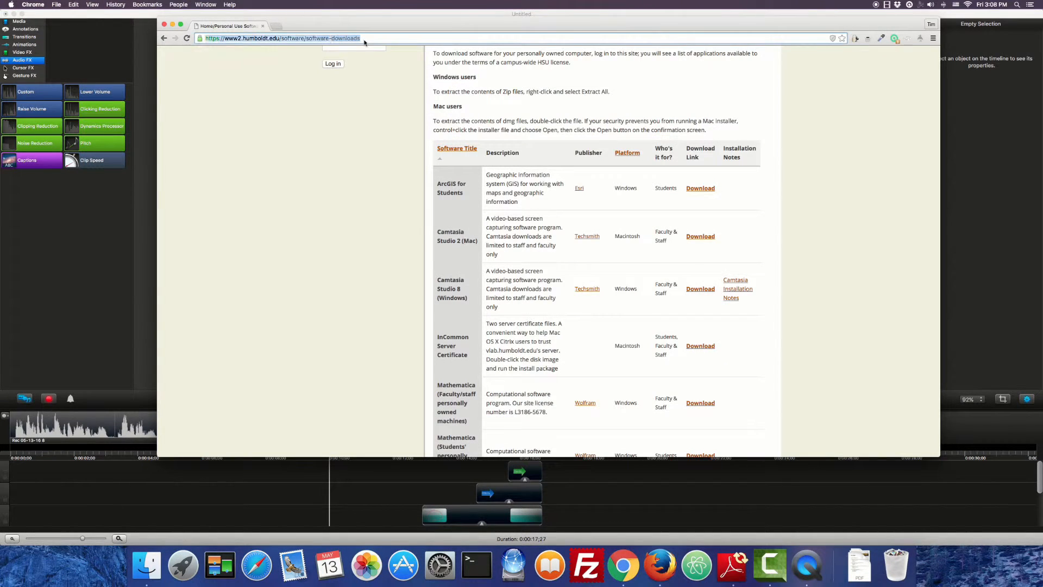
{"action": "type", "text": "https://www.youtube.com/watch?v=q55JljvEfQw"}
{"action": "key", "text": "Return"}
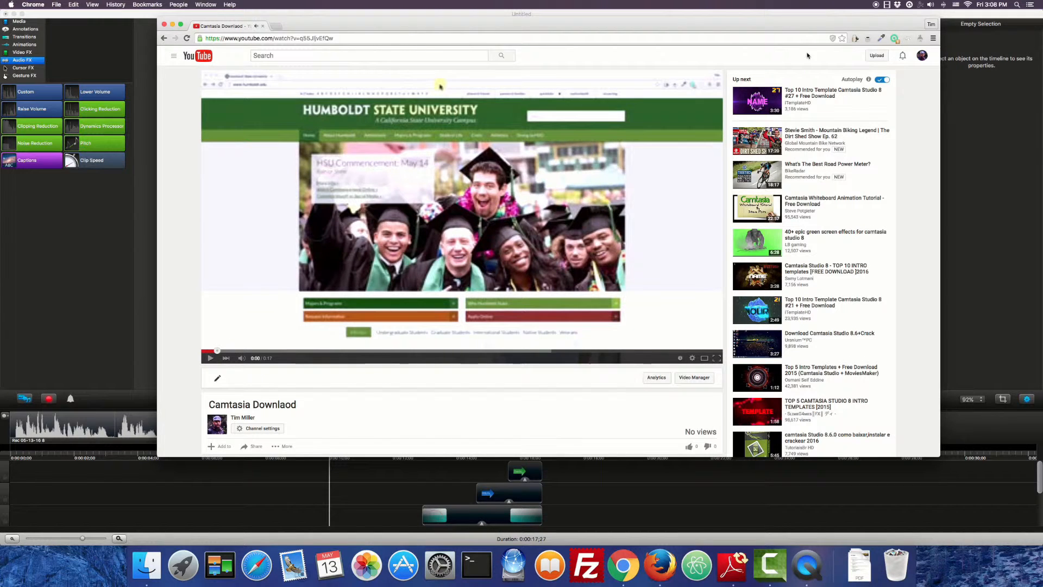
Go to Creator Studio's Video Manager and open the "Camtasia Downlaod" video for editing
{"action": "left_click", "coordinate": [922, 56]}
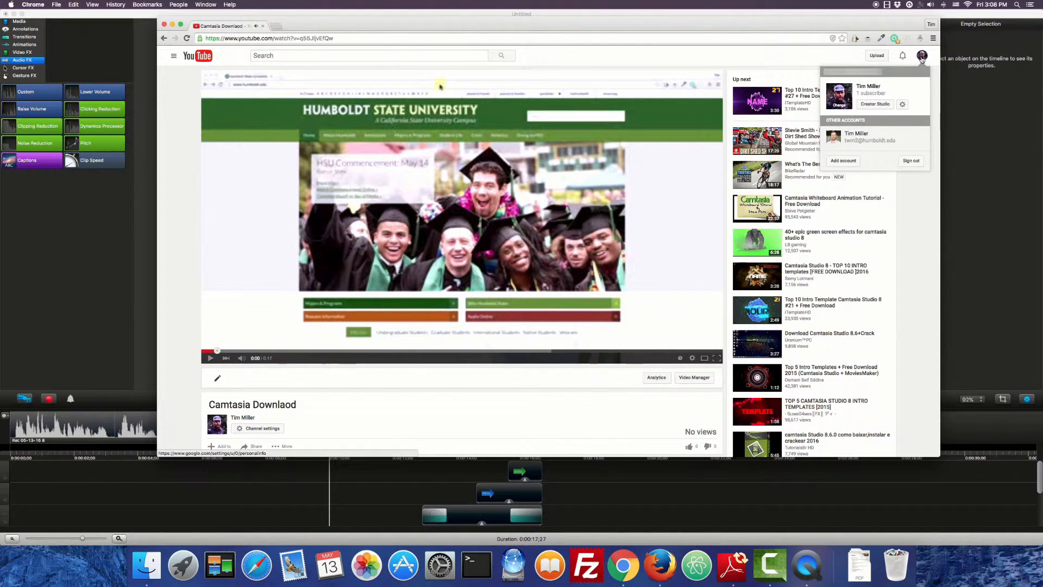
{"action": "left_click", "coordinate": [876, 106]}
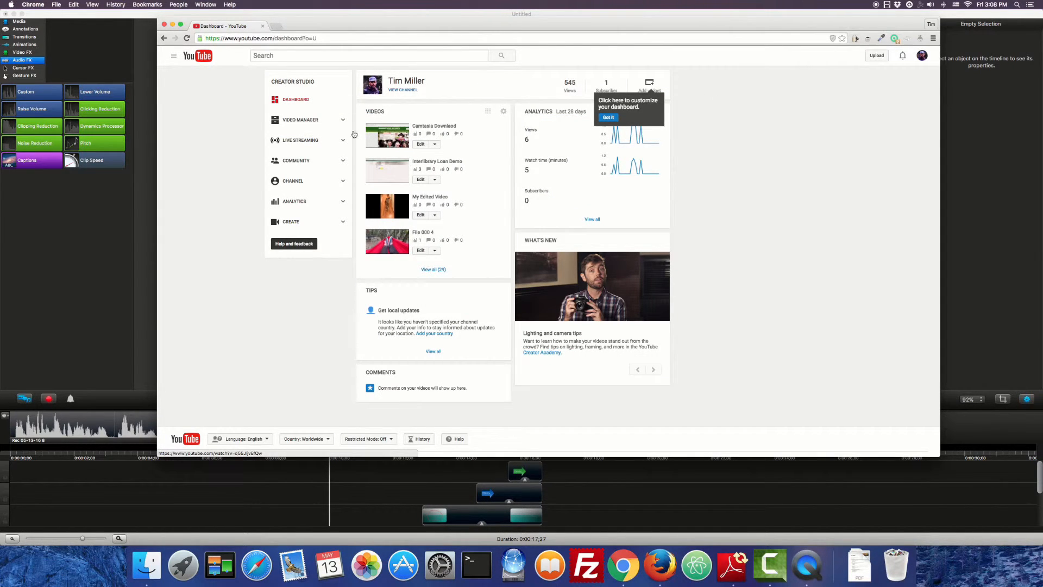
{"action": "left_click", "coordinate": [311, 121]}
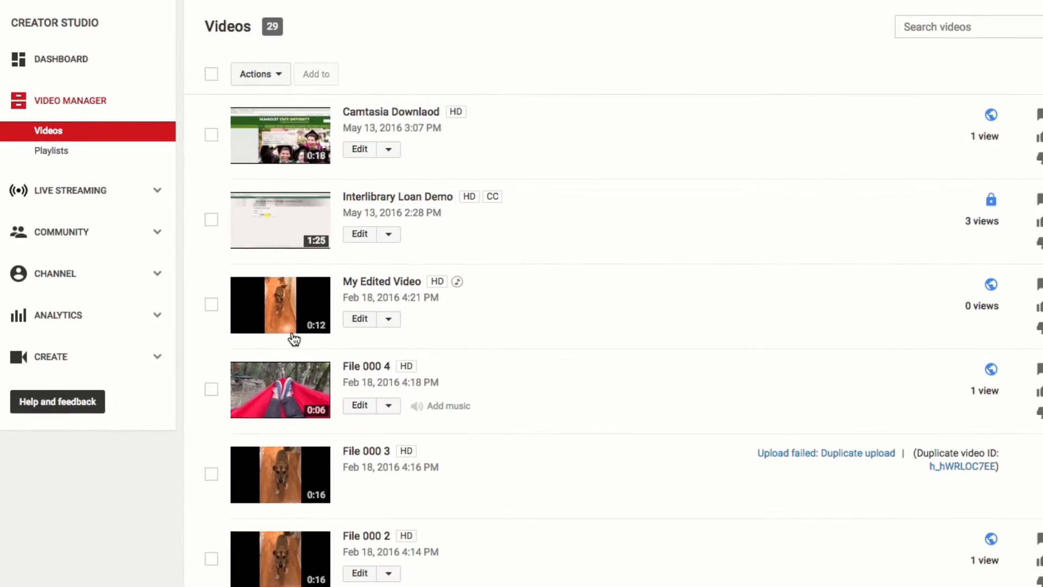
{"action": "left_click", "coordinate": [357, 149]}
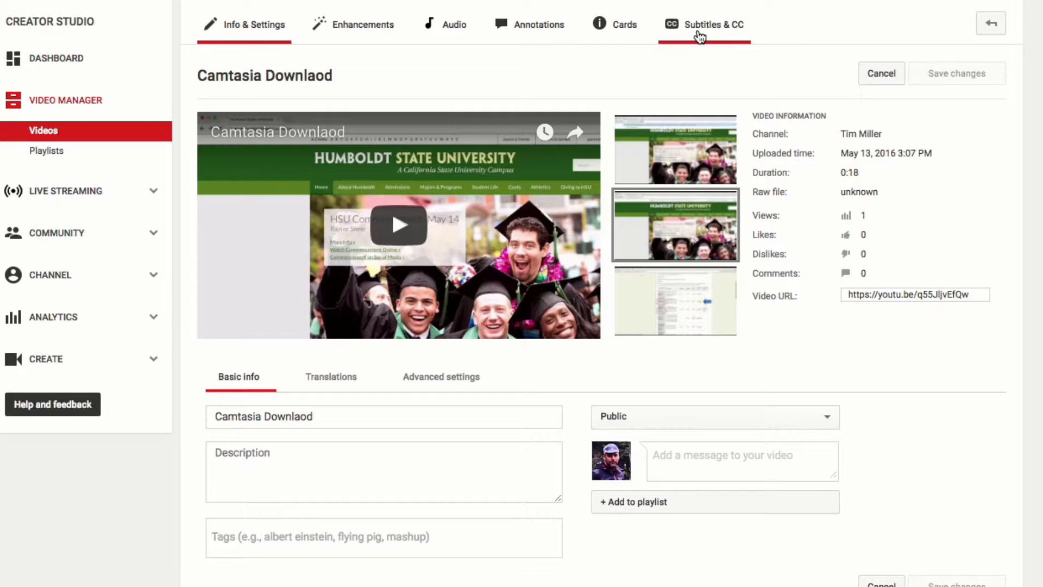
Open the video's Subtitles & CC settings and set the video language to English
{"action": "left_click", "coordinate": [699, 36]}
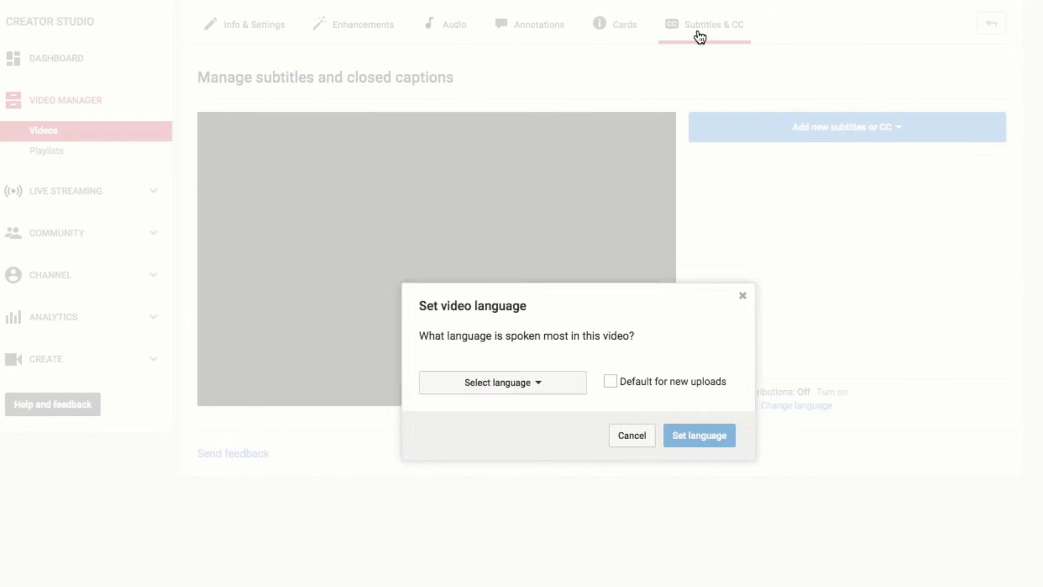
{"action": "left_click", "coordinate": [517, 390]}
{"action": "left_click", "coordinate": [495, 412]}
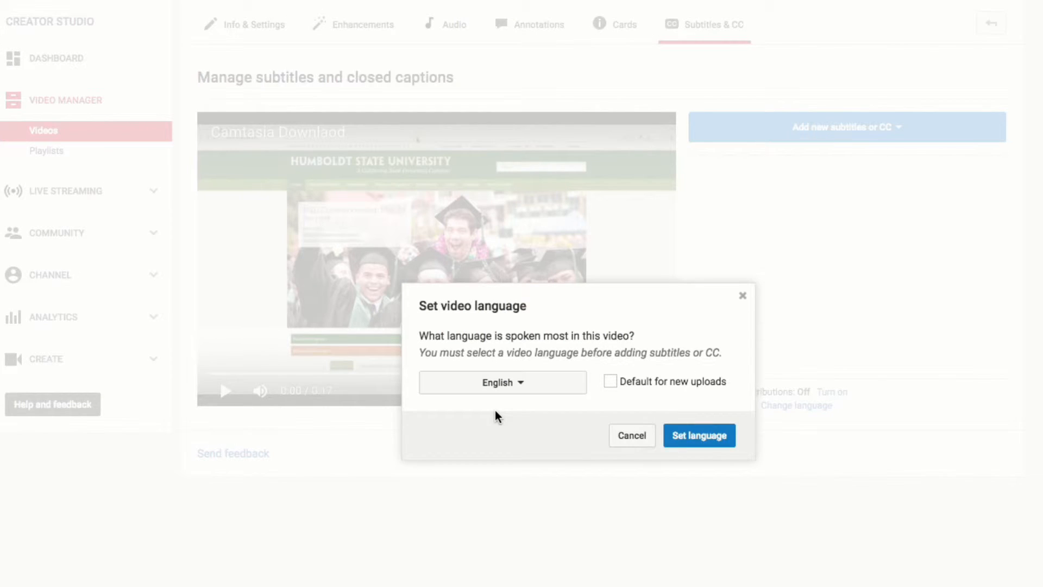
{"action": "left_click", "coordinate": [699, 435]}
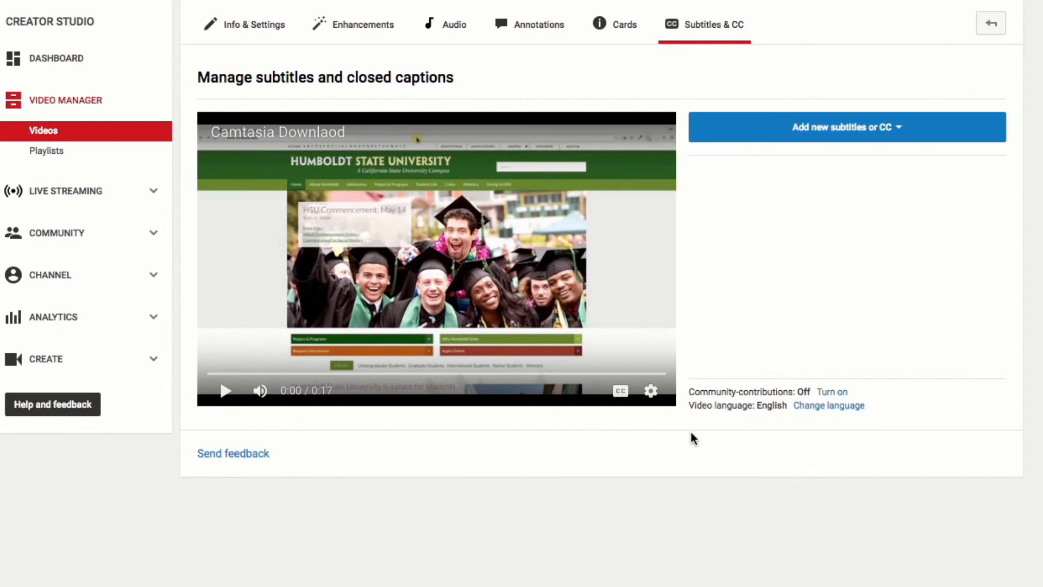
Add English subtitles to the video by uploading software.srt from the Movies folder as a subtitles file
{"action": "left_click", "coordinate": [765, 138]}
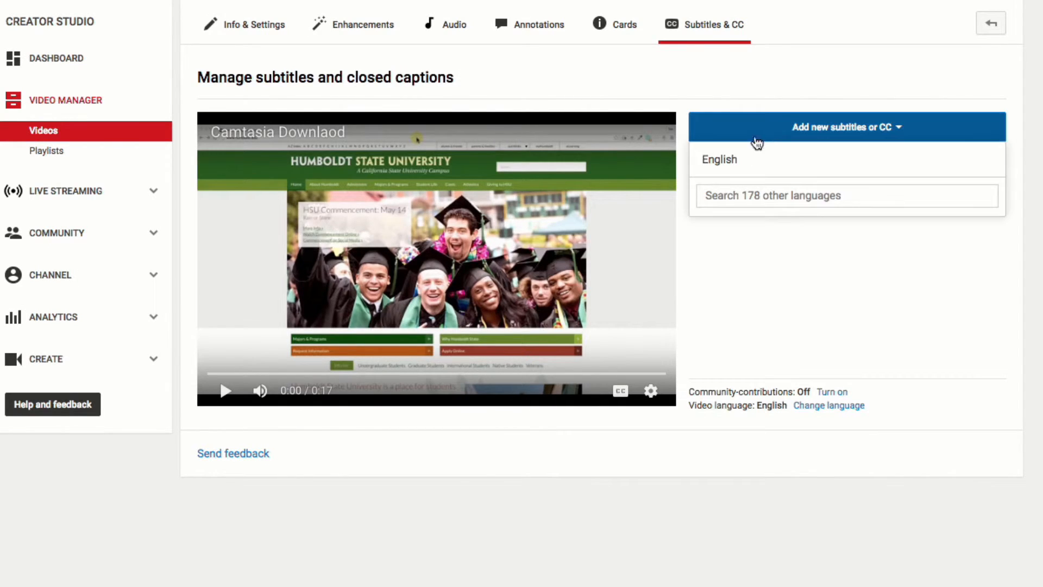
{"action": "left_click", "coordinate": [738, 162]}
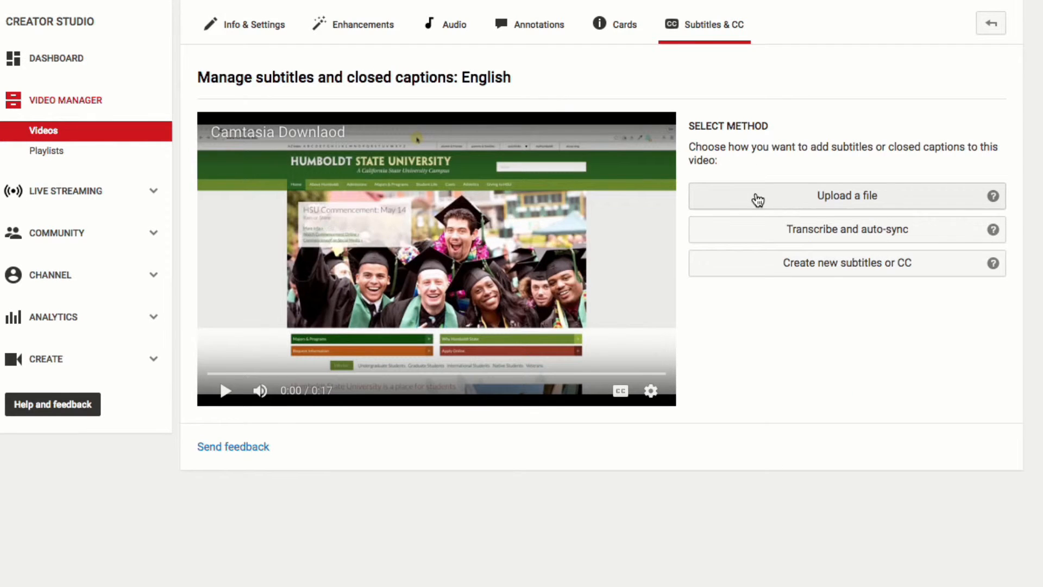
{"action": "left_click", "coordinate": [758, 199]}
{"action": "left_click", "coordinate": [491, 380]}
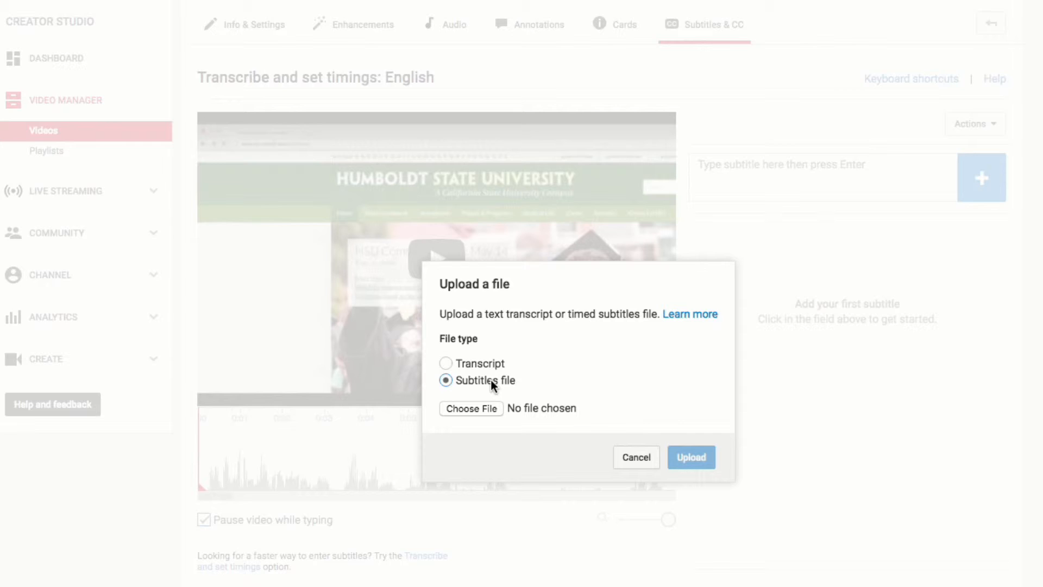
{"action": "left_click", "coordinate": [471, 409]}
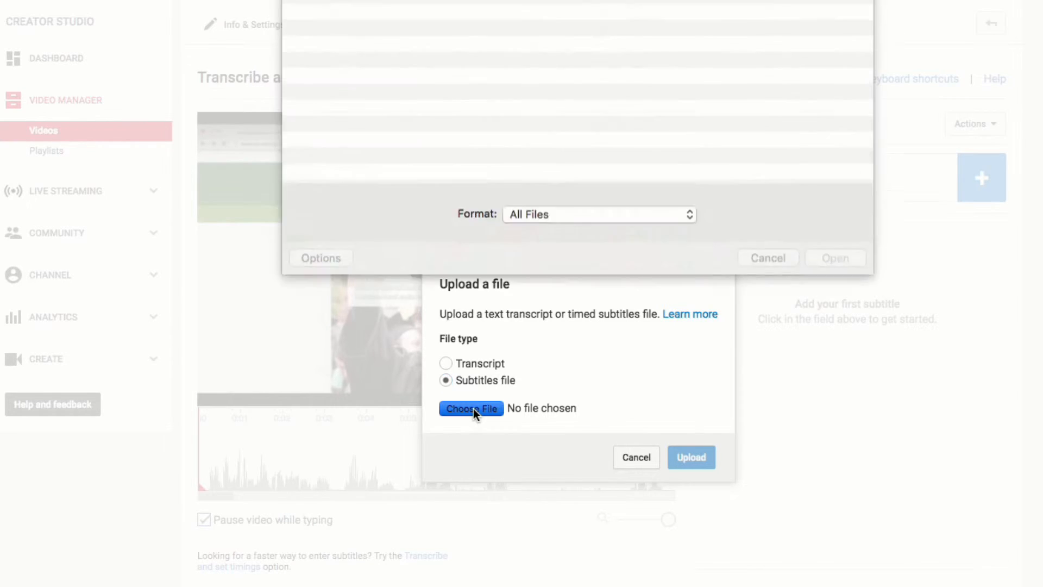
{"action": "left_click", "coordinate": [357, 100]}
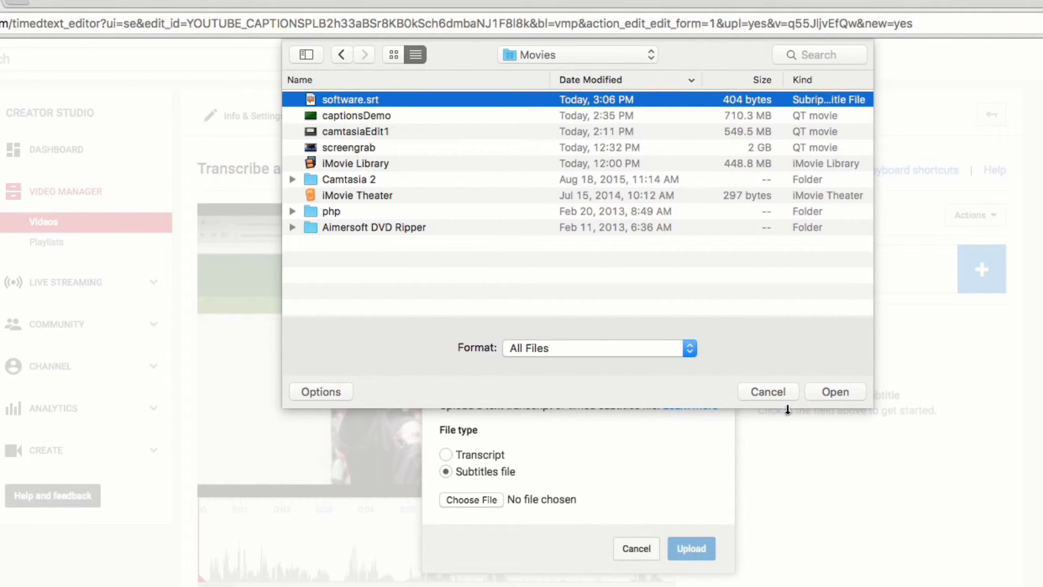
{"action": "left_click", "coordinate": [834, 392]}
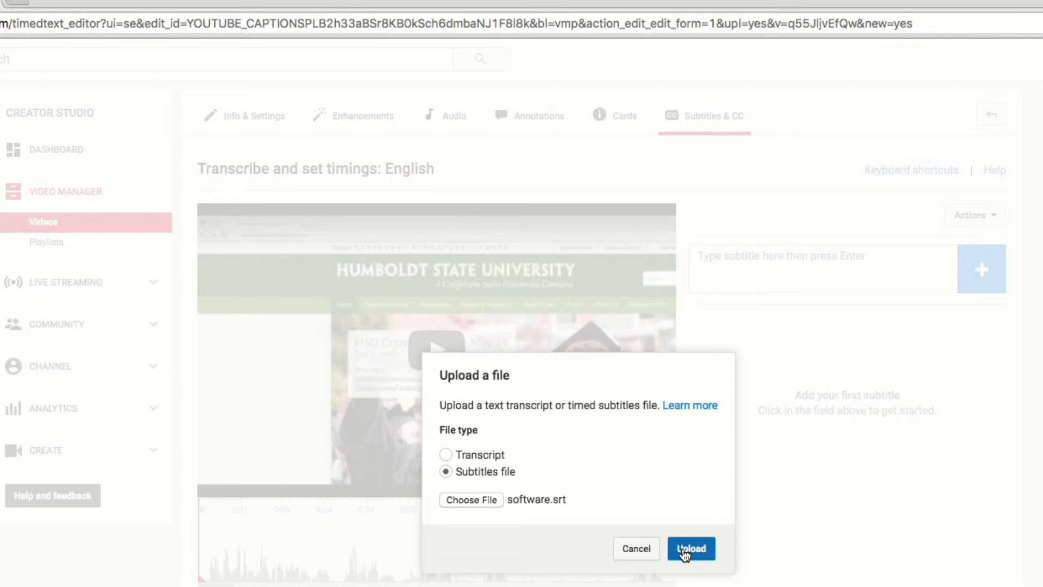
{"action": "left_click", "coordinate": [690, 548]}
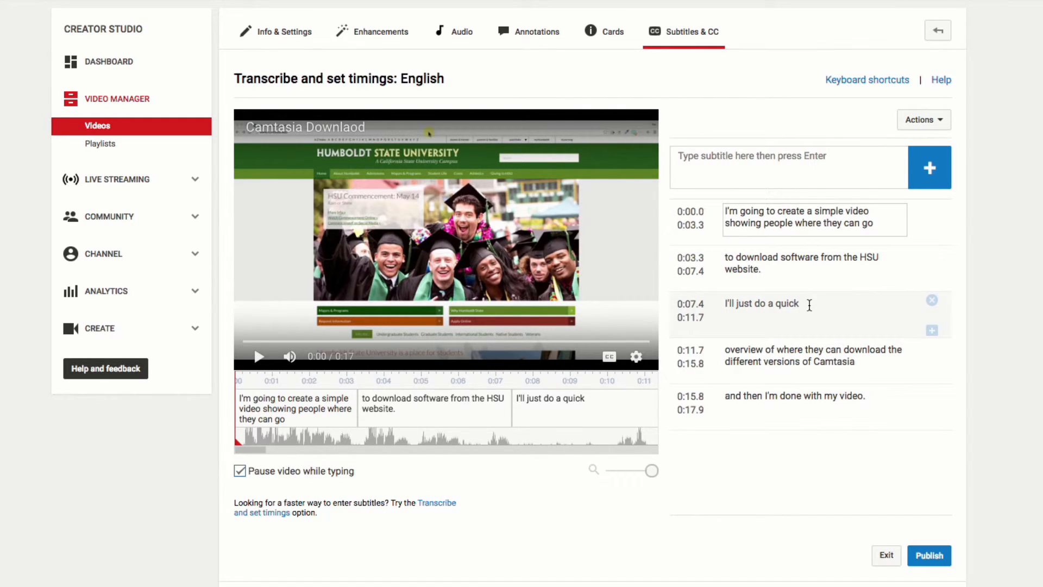
Try appending "make changes" to the third subtitle, "I'll just do a quick", and remove the added words
{"action": "left_click", "coordinate": [809, 304]}
{"action": "type", "text": "mak"}
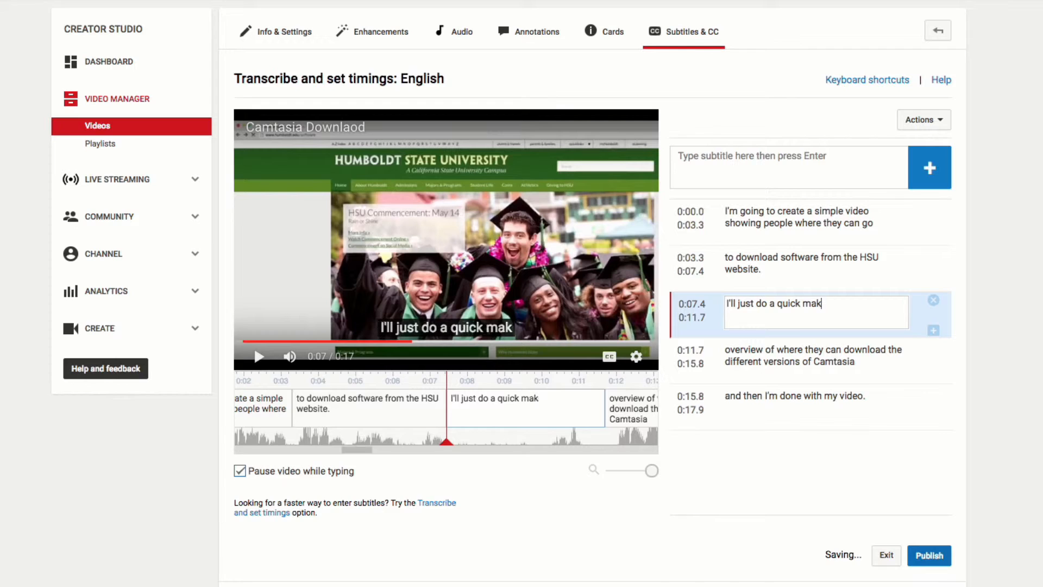
{"action": "type", "text": "e changes"}
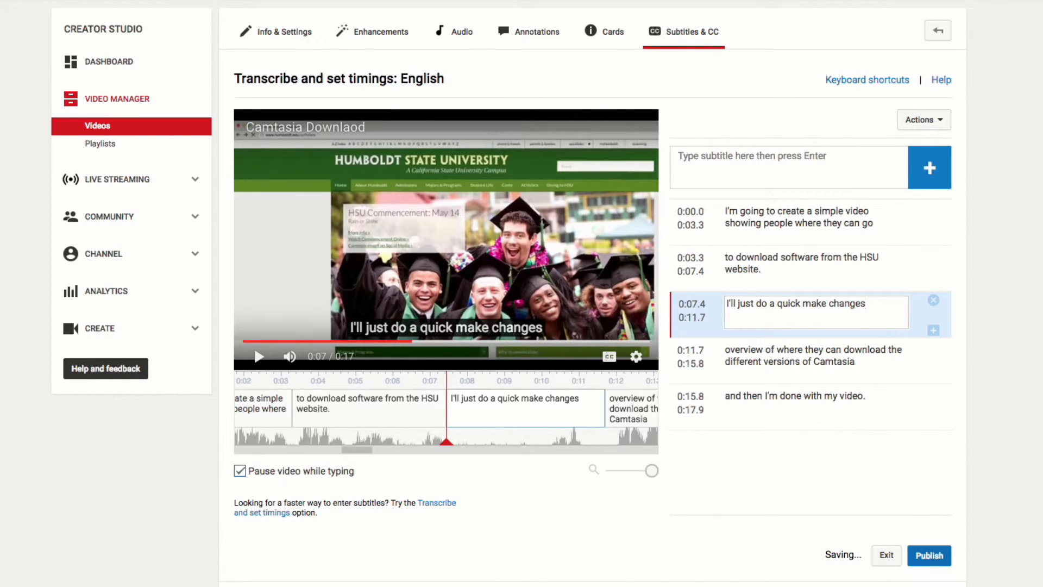
{"action": "key", "text": "BackSpace"}
{"action": "key", "text": "BackSpace"}
{"action": "key", "text": "BackSpace"}
{"action": "key", "text": "BackSpace"}
{"action": "key", "text": "BackSpace"}
{"action": "key", "text": "BackSpace"}
{"action": "key", "text": "BackSpace"}
{"action": "key", "text": "BackSpace"}
{"action": "key", "text": "BackSpace"}
{"action": "key", "text": "BackSpace"}
{"action": "key", "text": "BackSpace"}
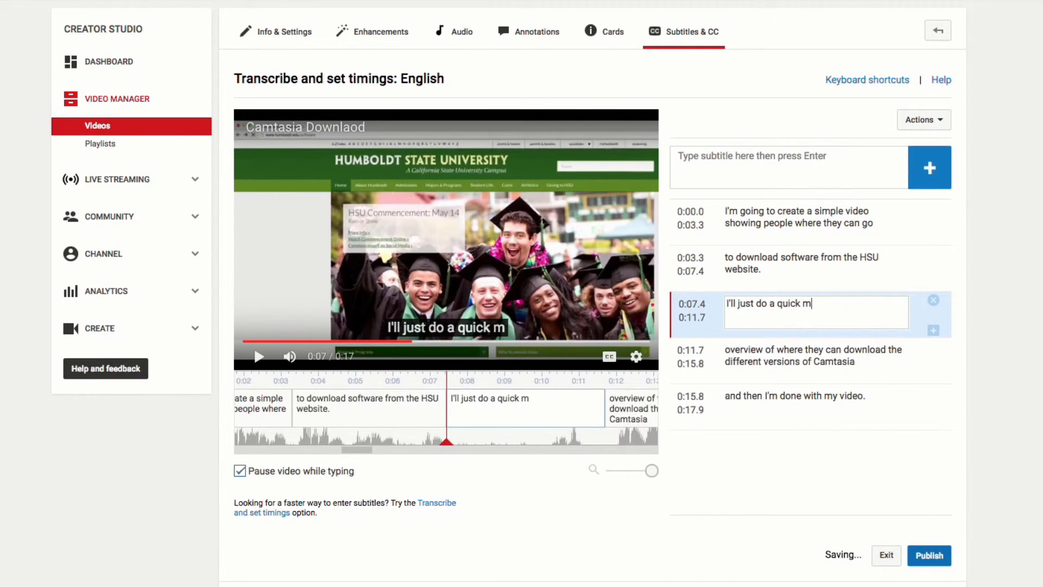
{"action": "key", "text": "BackSpace"}
{"action": "key", "text": "BackSpace"}
Publish the English subtitles and open the "Camtasia Downlaod" video's watch page from the video list
{"action": "left_click", "coordinate": [930, 555]}
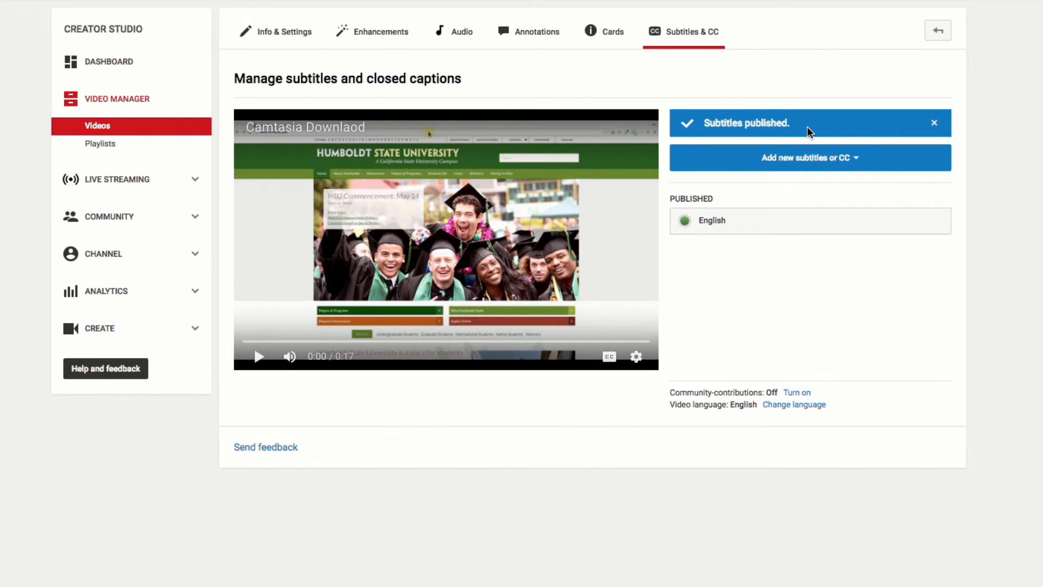
{"action": "left_click", "coordinate": [98, 128]}
{"action": "left_click", "coordinate": [276, 146]}
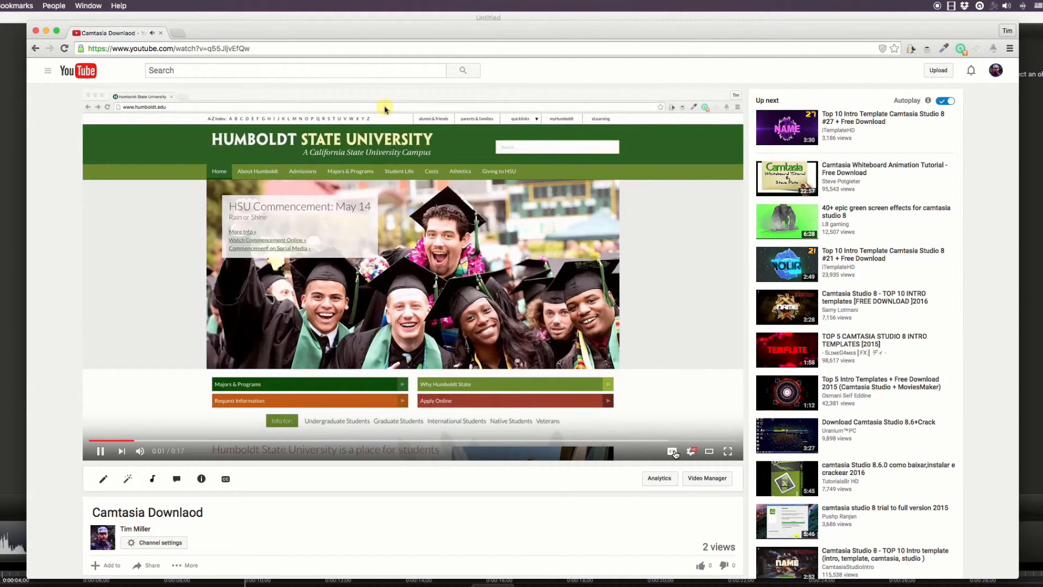
Turn on captions for the playing video and set its playback quality to 1080p
{"action": "left_click", "coordinate": [692, 465]}
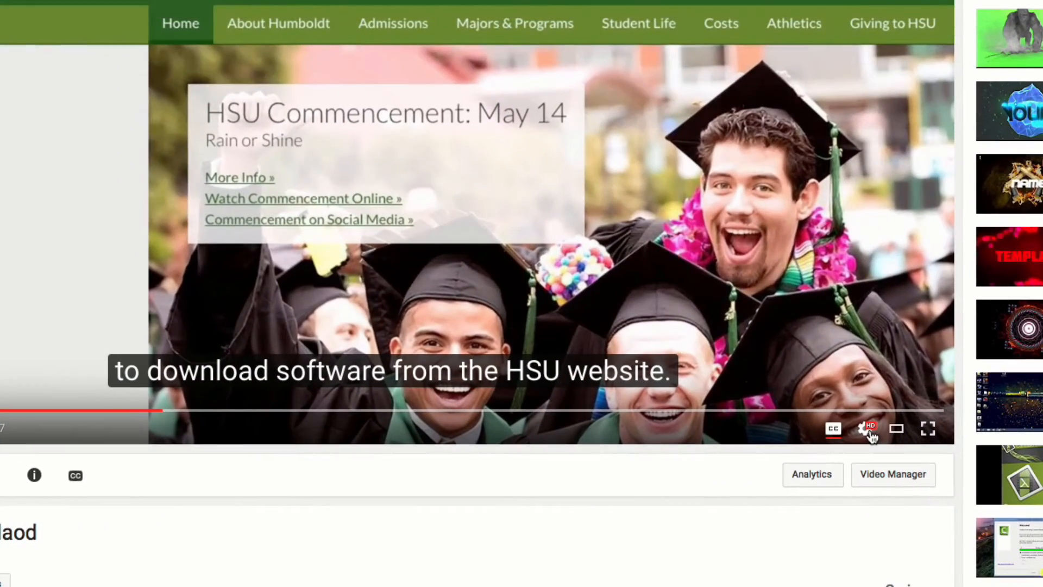
{"action": "left_click", "coordinate": [868, 433]}
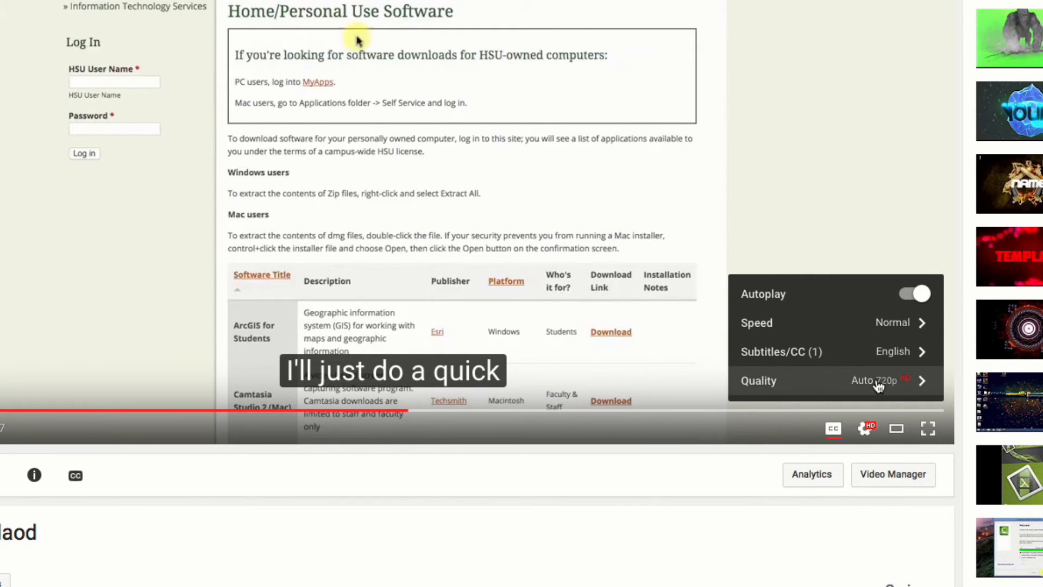
{"action": "left_click", "coordinate": [878, 380]}
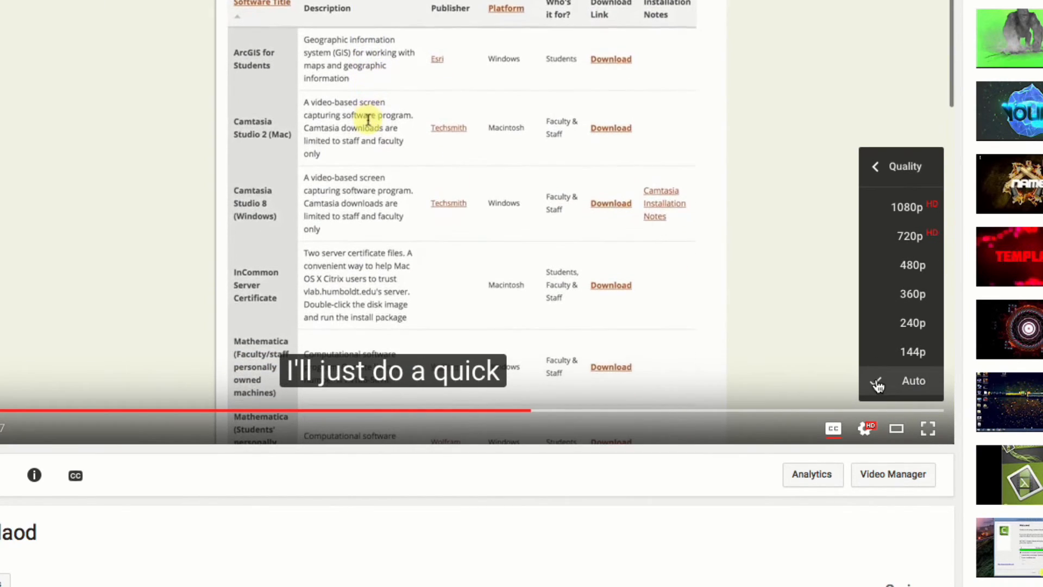
{"action": "left_click", "coordinate": [904, 206]}
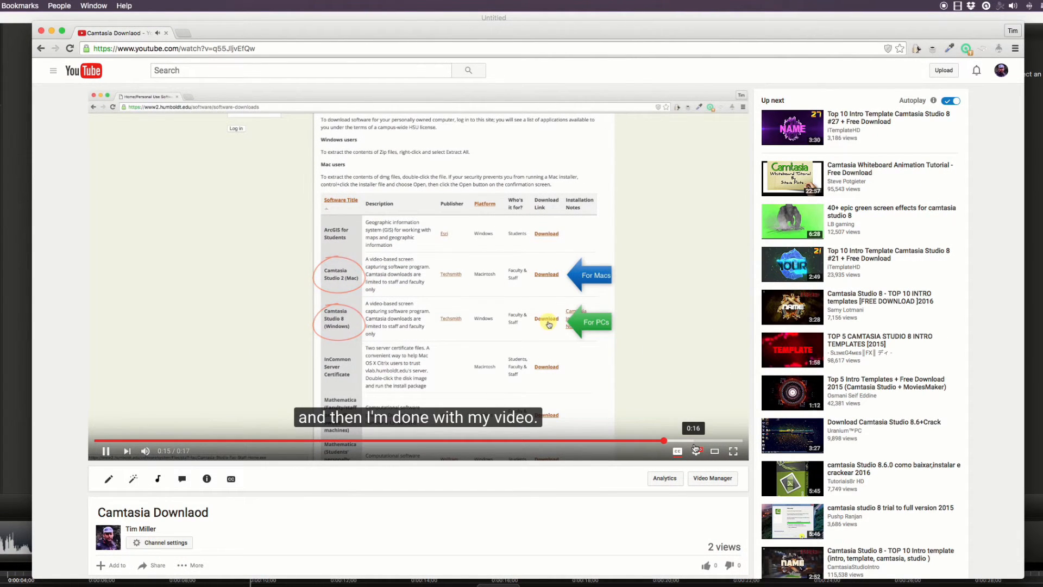
View the video's sharing options, open its Info & Settings page and place the cursor in the description
{"action": "scroll", "coordinate": [421, 519], "scroll_direction": "down", "scroll_amount": 2}
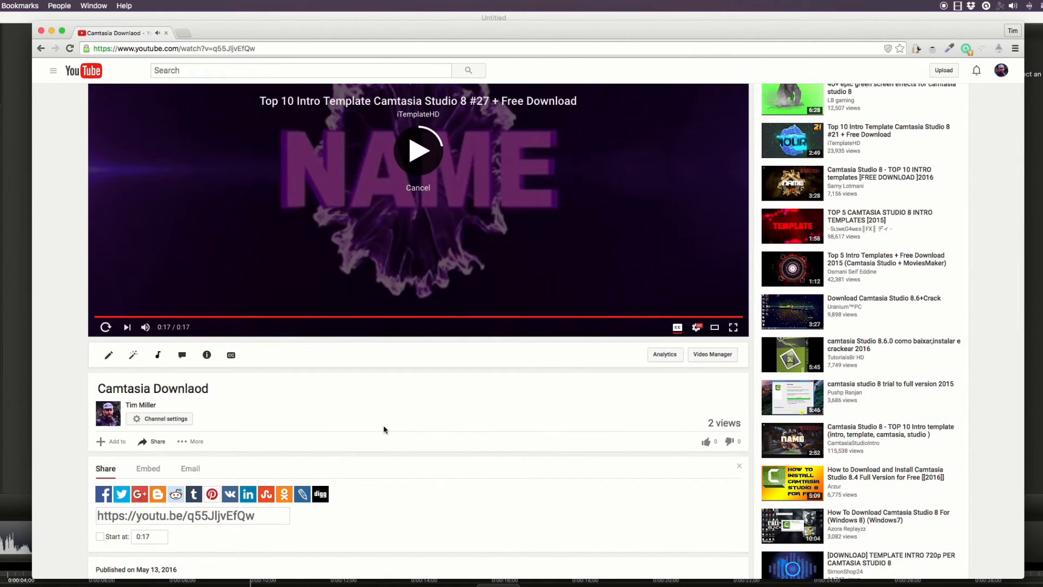
{"action": "scroll", "coordinate": [384, 429], "scroll_direction": "up", "scroll_amount": 1}
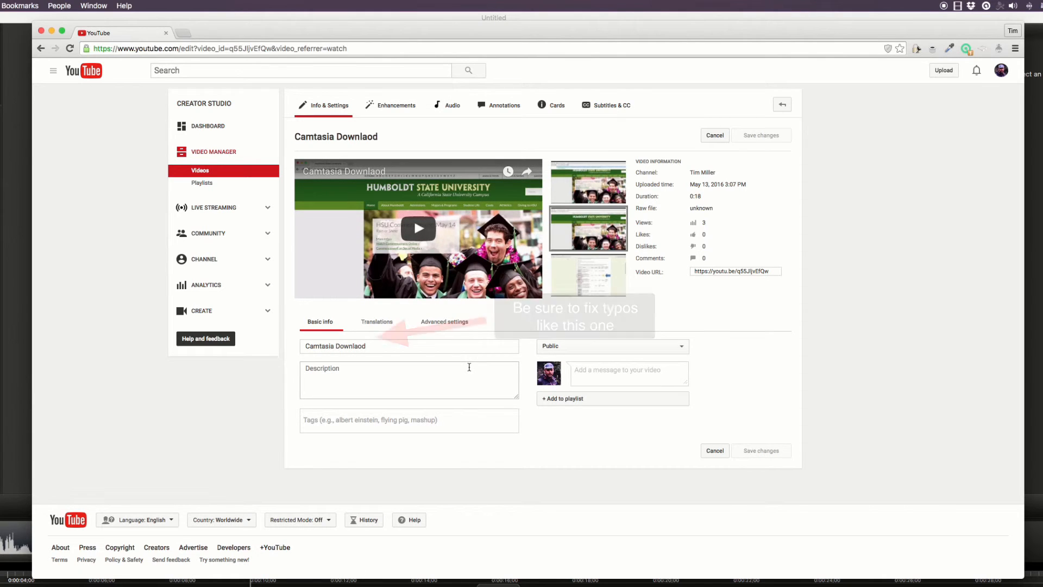
{"action": "left_click", "coordinate": [376, 374]}
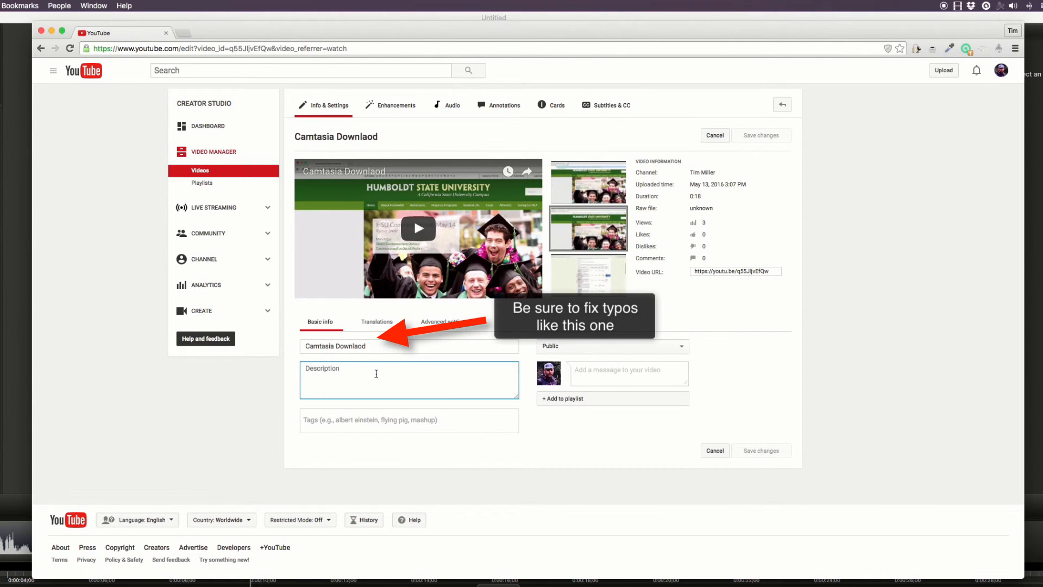